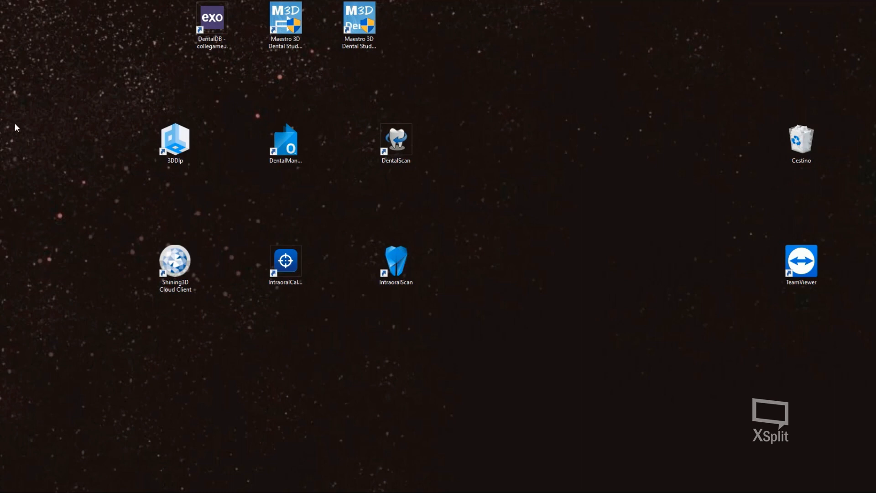
Launch DentalManager and open the list of saved orders for loading.
click(289, 147)
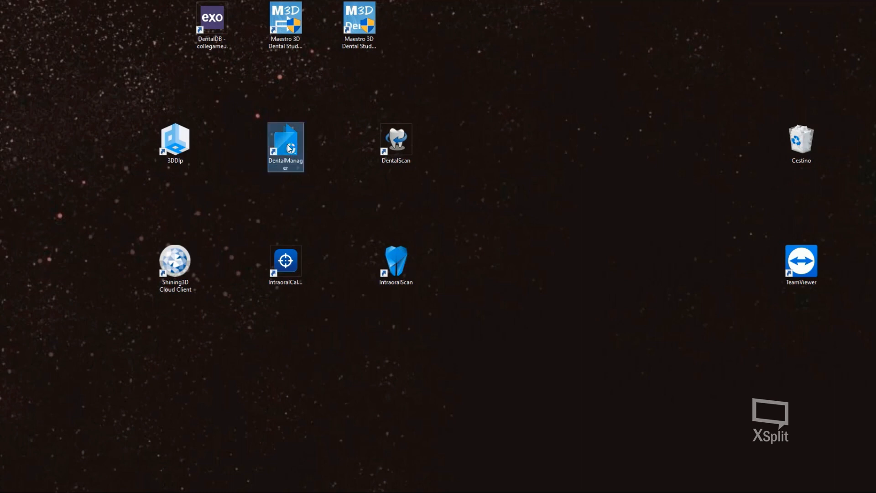
double_click(288, 147)
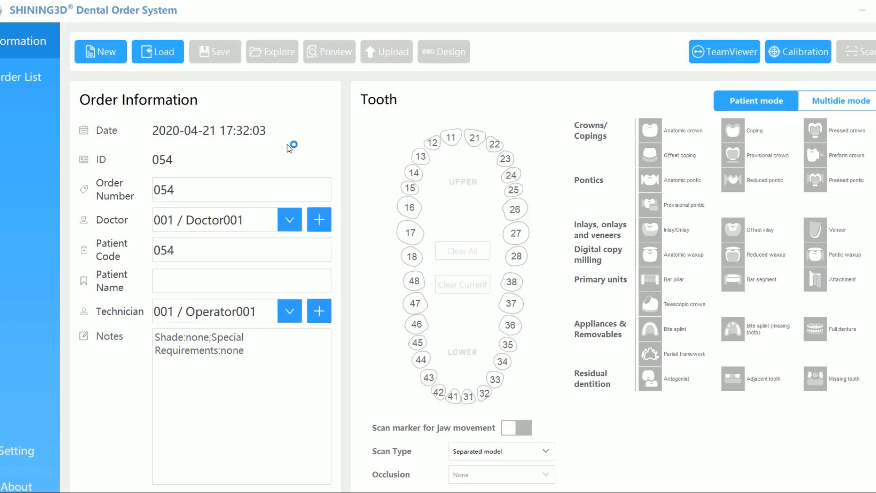
click(98, 54)
click(159, 53)
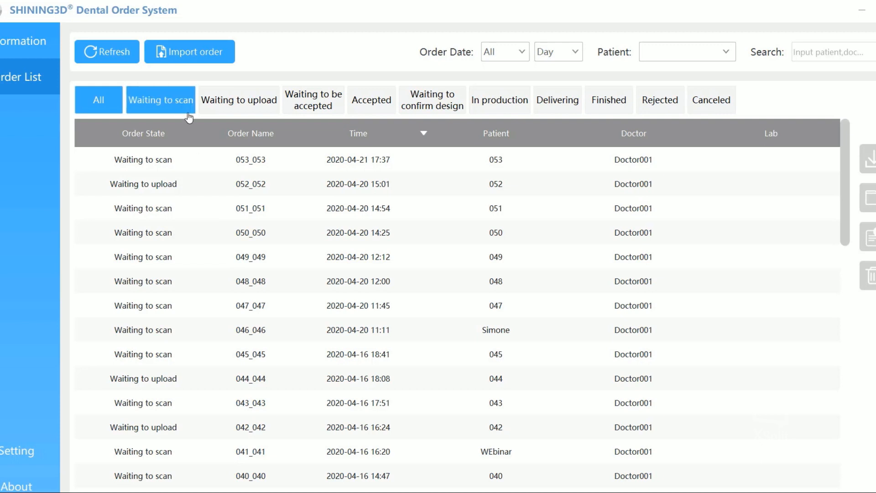
Open the application settings and examine the available user interface languages without changing the selection.
click(20, 453)
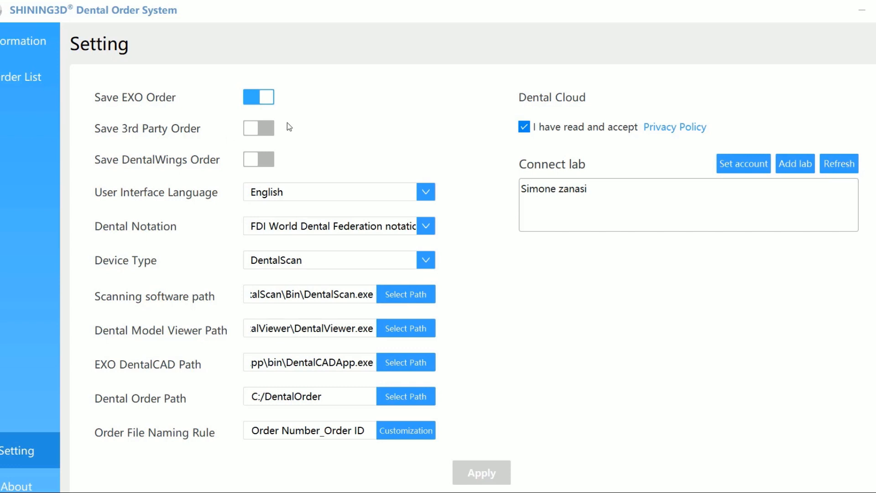
click(425, 194)
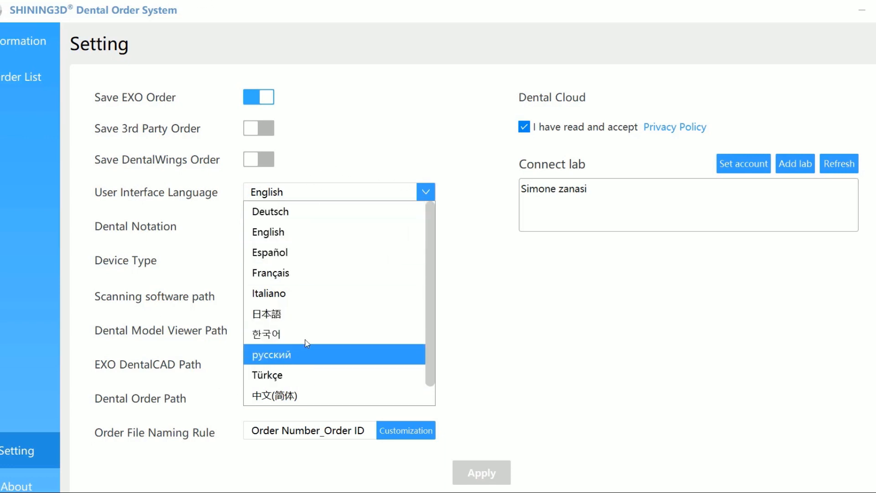
click(427, 194)
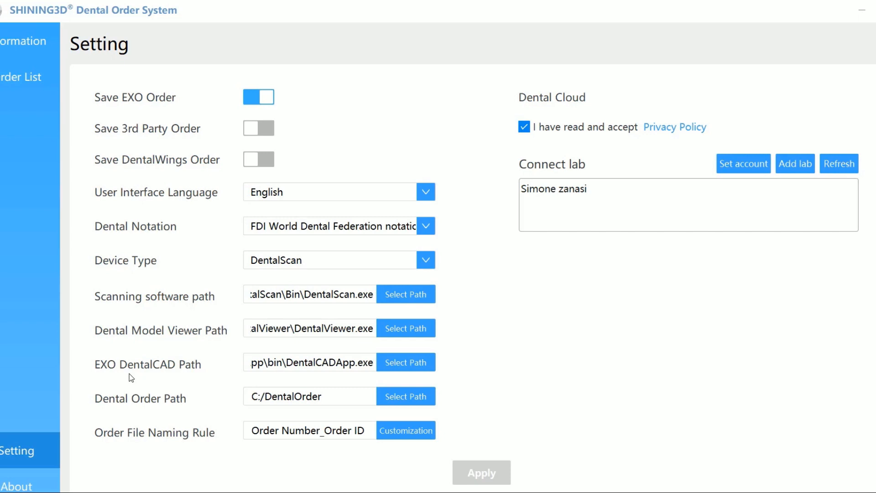
Set the EXO DentalCAD path to the DentalCADApp application in the DentalCADApp bin folder.
click(404, 363)
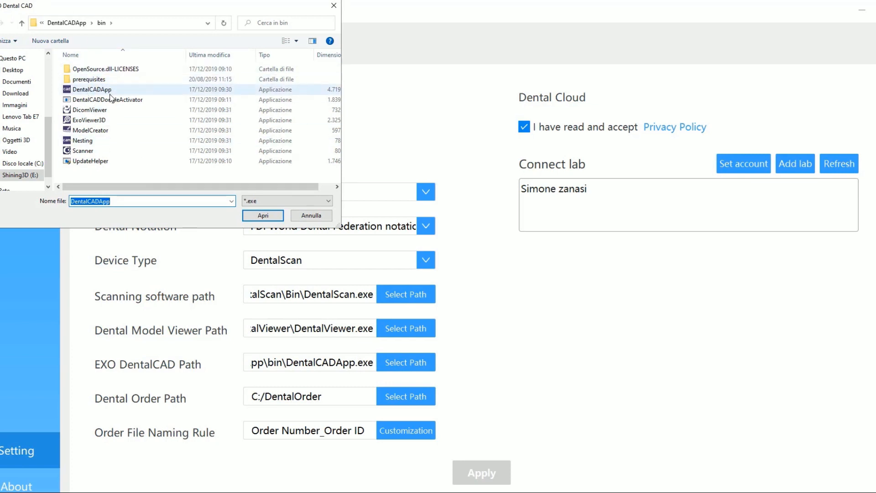
click(88, 89)
click(263, 215)
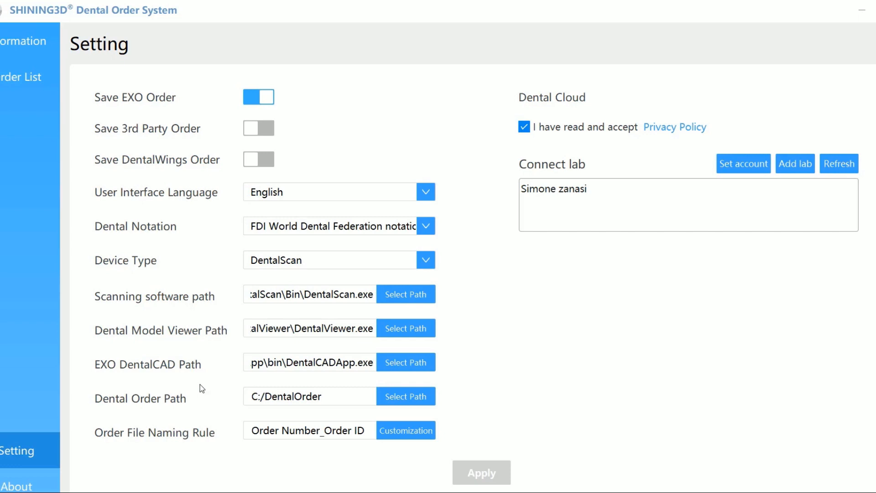
Open the customization of the order file naming rule and remove Order Number from it.
click(404, 435)
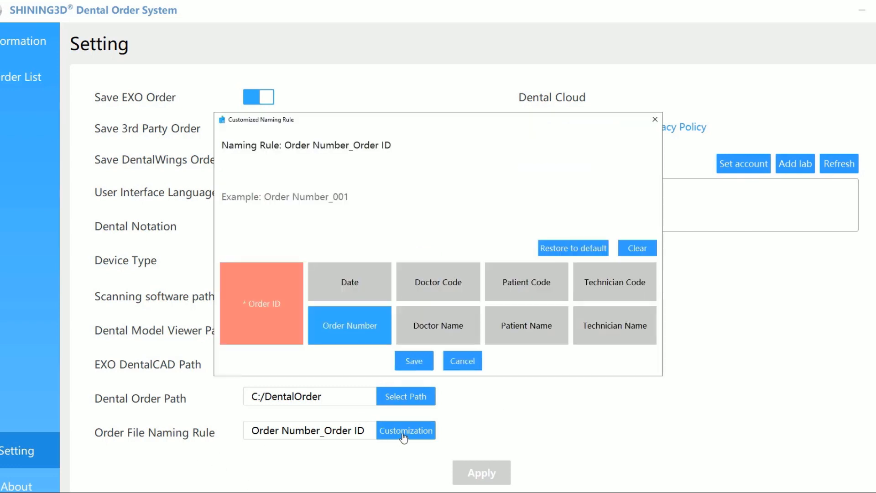
click(350, 322)
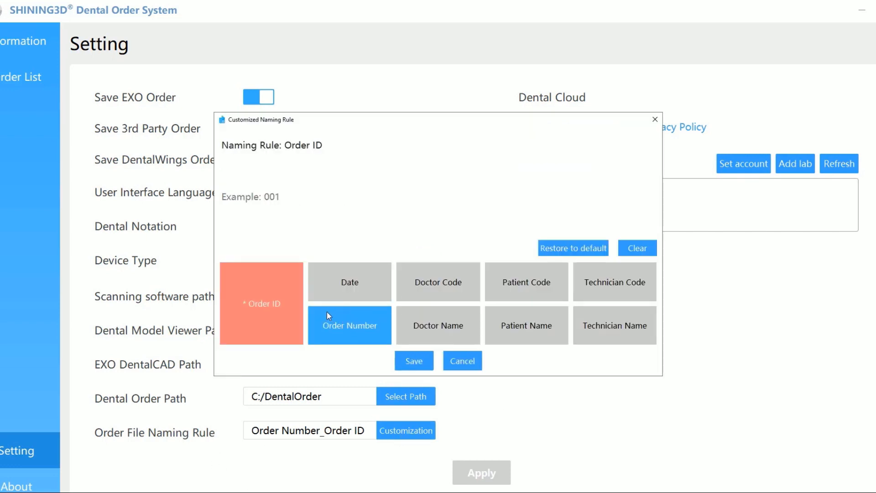
Add Date, Doctor Code, Patient Code, Technician Code, Technician Name, Patient Name, Doctor Name and Order Number to the naming rule.
click(341, 283)
click(428, 284)
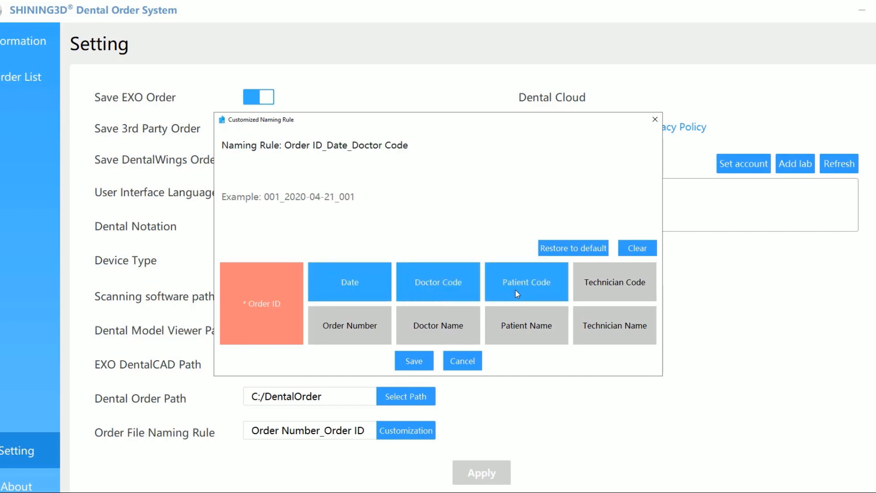
click(516, 289)
click(592, 285)
click(611, 324)
click(529, 325)
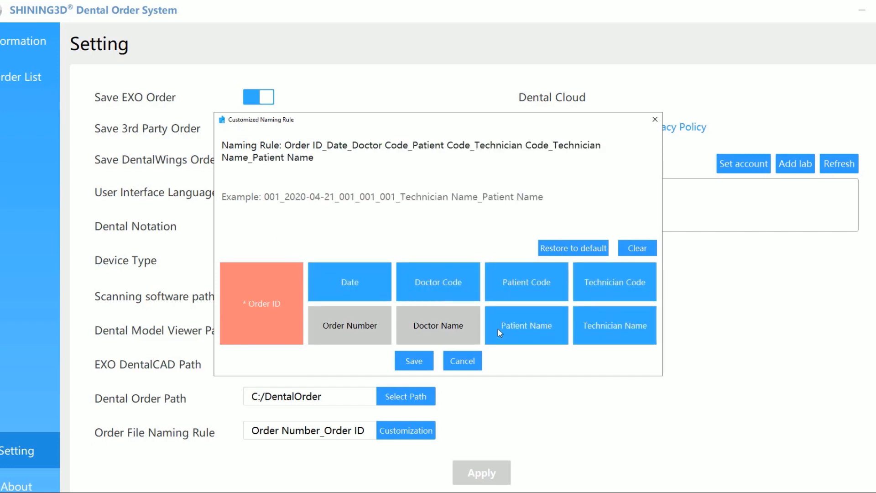
click(438, 328)
click(349, 330)
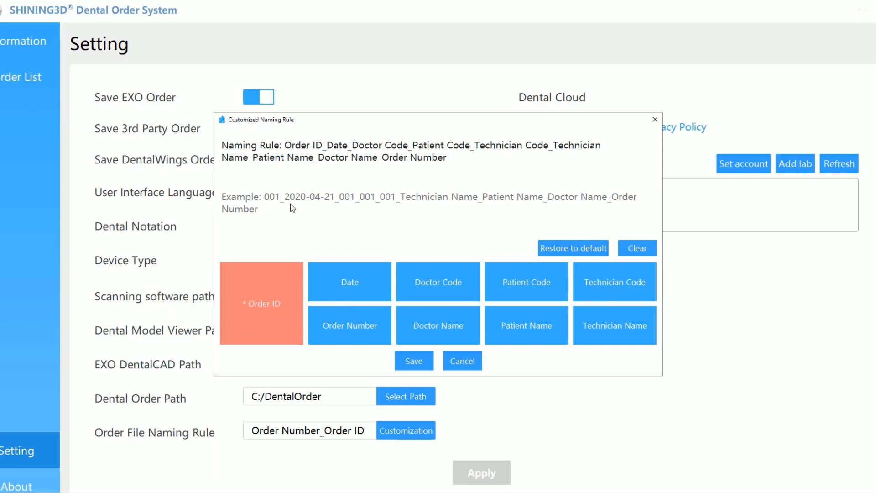
Remove all optional fields from the naming rule so that only the mandatory Order ID is used.
click(372, 292)
click(372, 327)
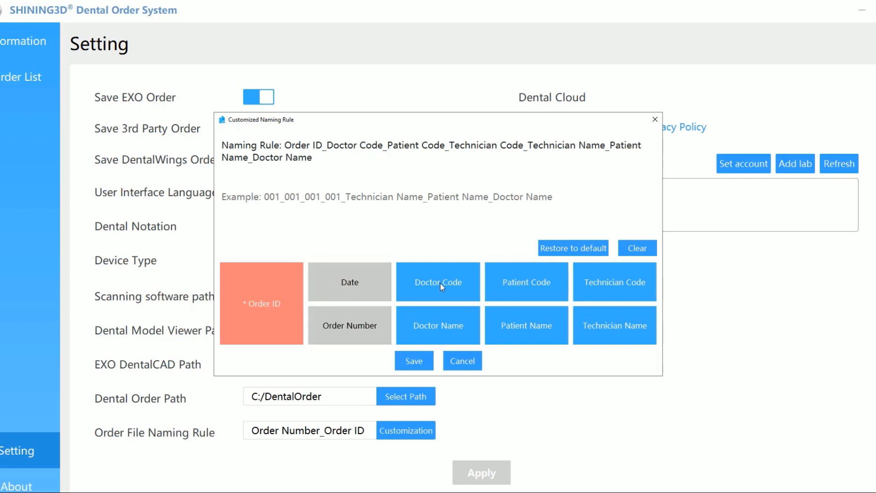
click(440, 286)
click(456, 323)
click(534, 292)
click(547, 322)
click(610, 281)
click(593, 325)
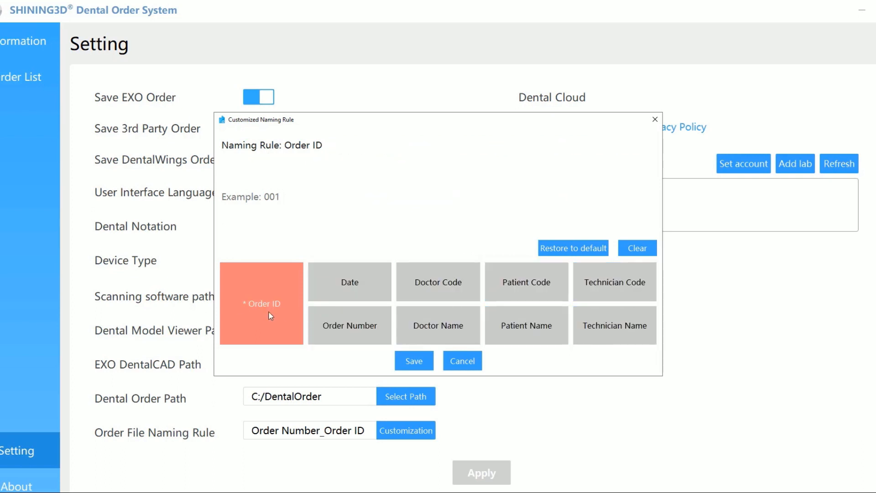
Append Date and Patient Name to the Order ID in the naming rule and save the rule.
click(341, 291)
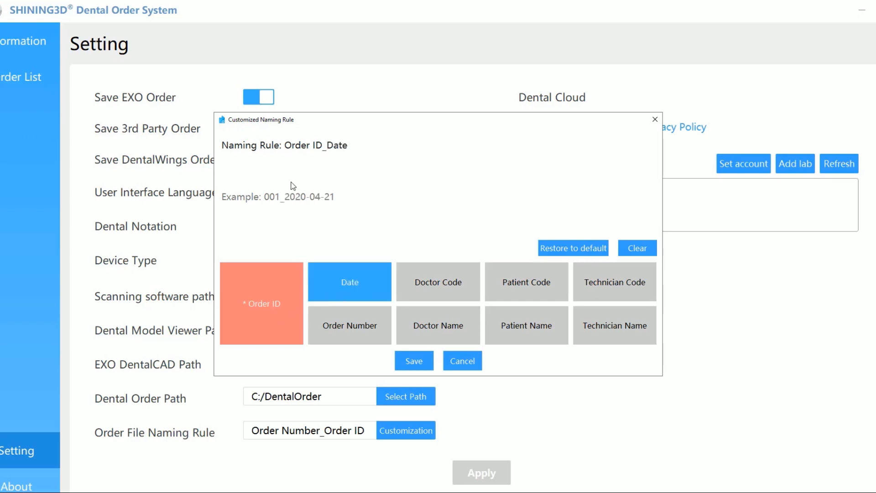
click(536, 330)
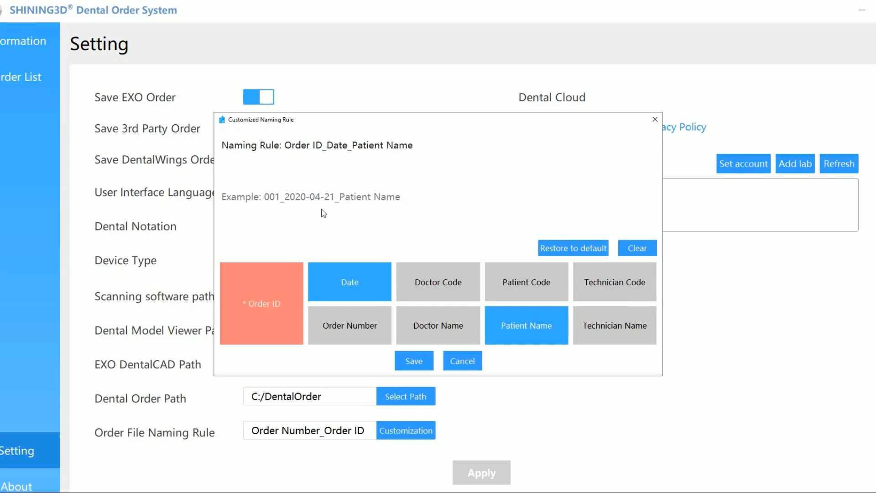
click(419, 358)
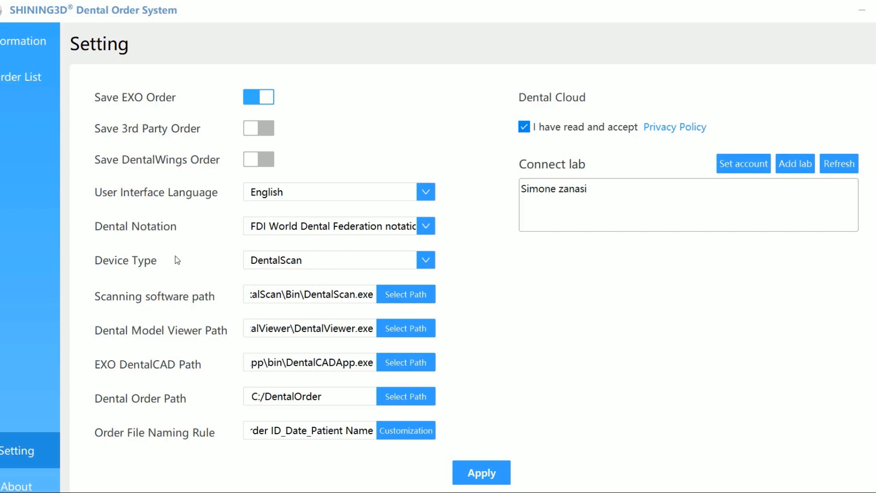
Set the device type to Clinic, apply the settings and restart the application immediately.
click(425, 260)
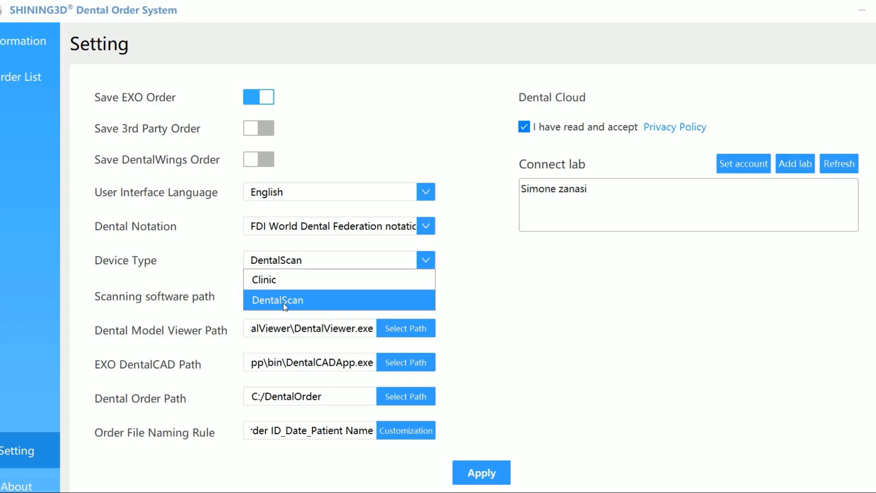
click(283, 279)
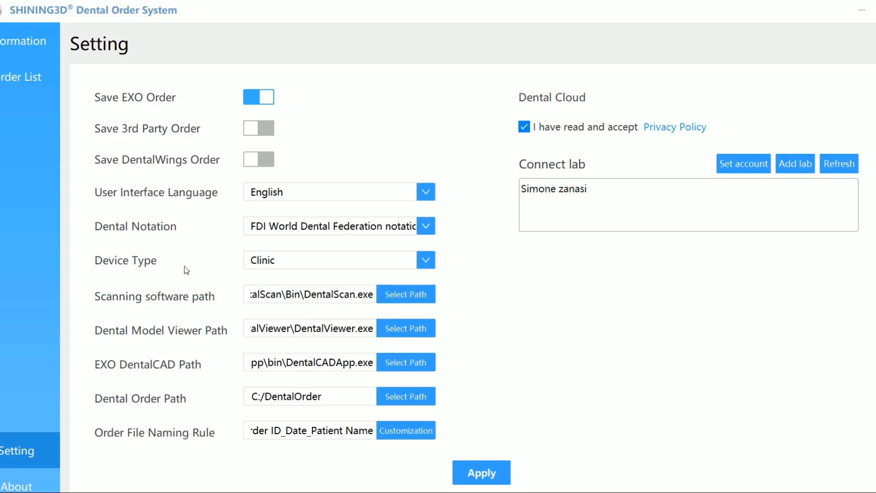
click(490, 477)
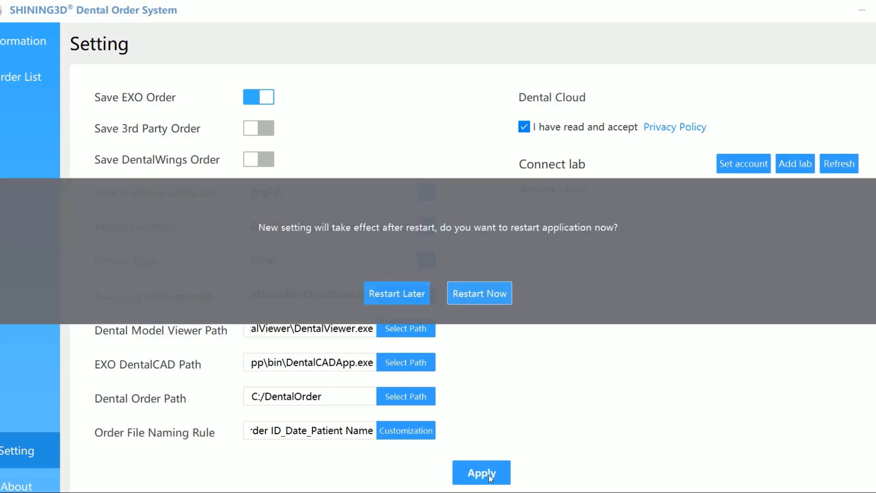
click(480, 292)
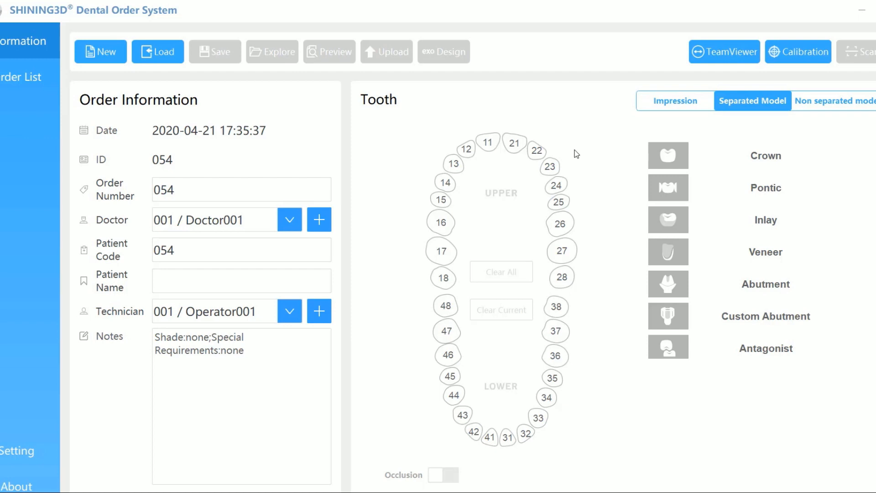
Switch the order to Impression, try Impression + Two stone models occlusion, and select Impression + Bite impression.
click(669, 108)
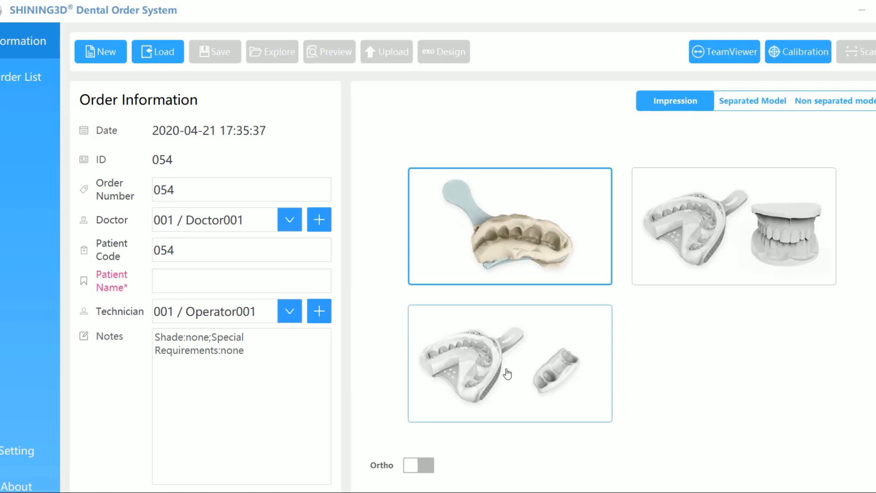
click(716, 246)
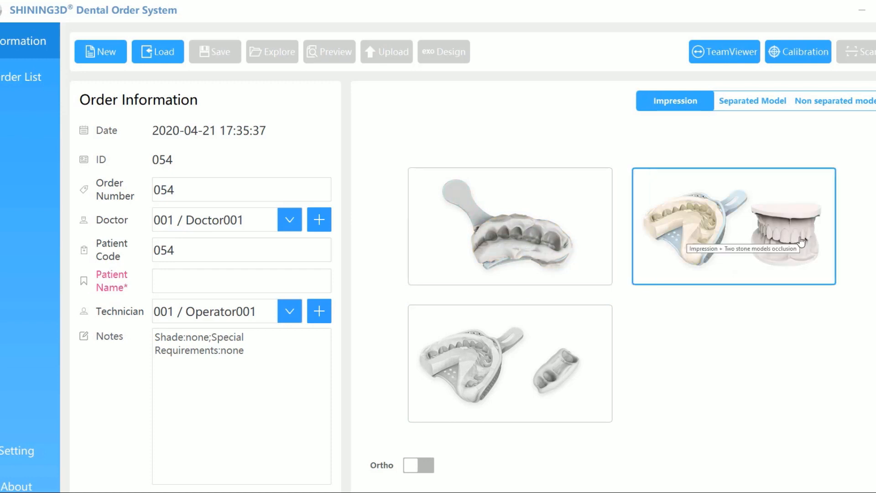
click(541, 375)
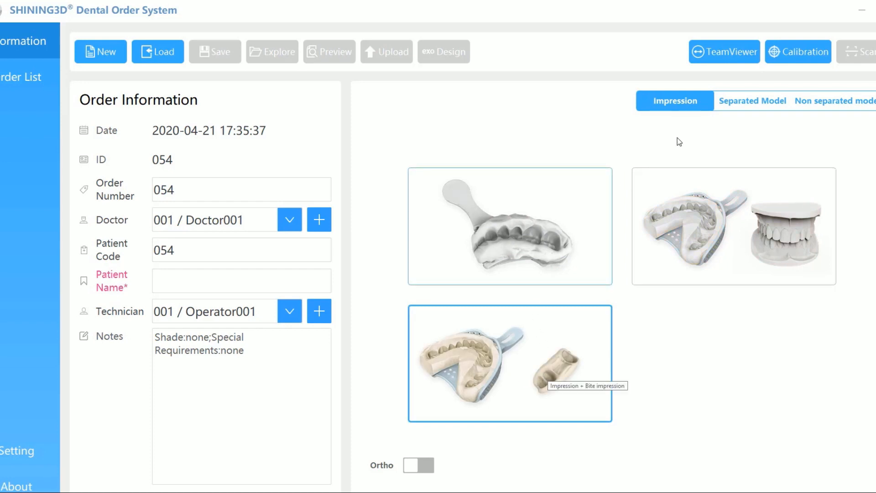
Switch the order to Separated Model and select tooth 12 on the tooth chart.
click(751, 106)
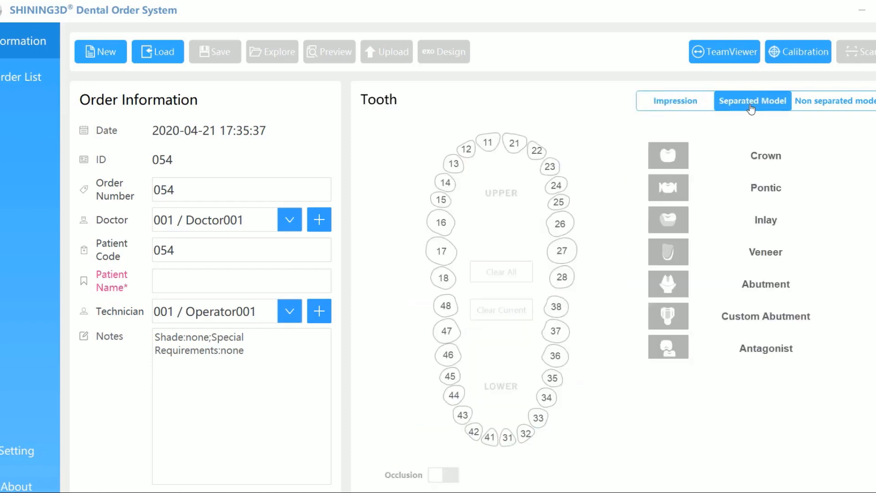
click(467, 151)
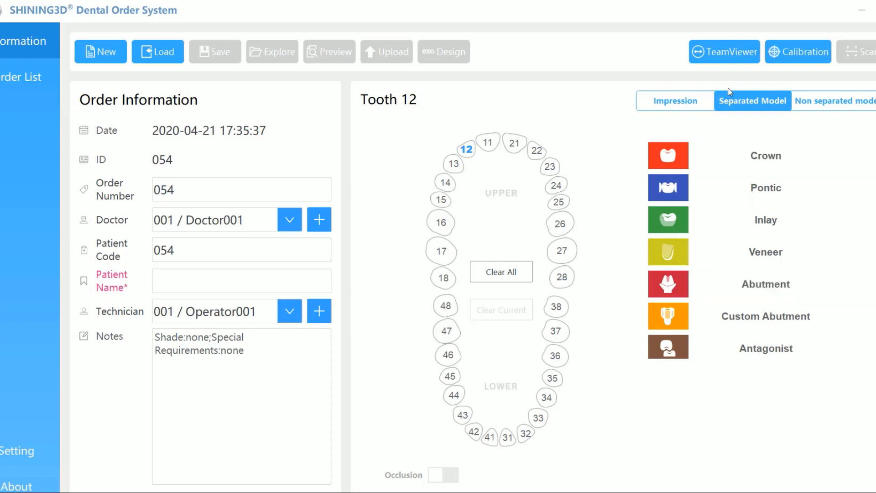
Switch the order to the non separated model, select both upper and lower jaws, and enable Ortho and FreeScan.
click(820, 104)
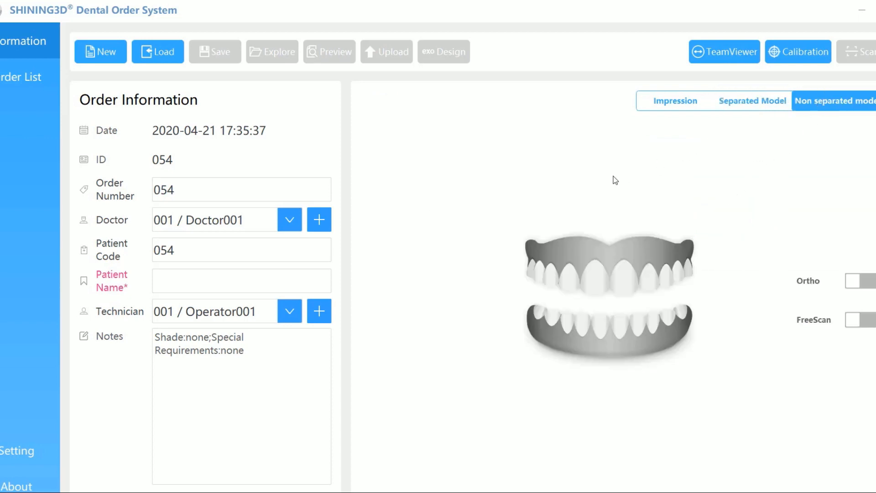
click(593, 249)
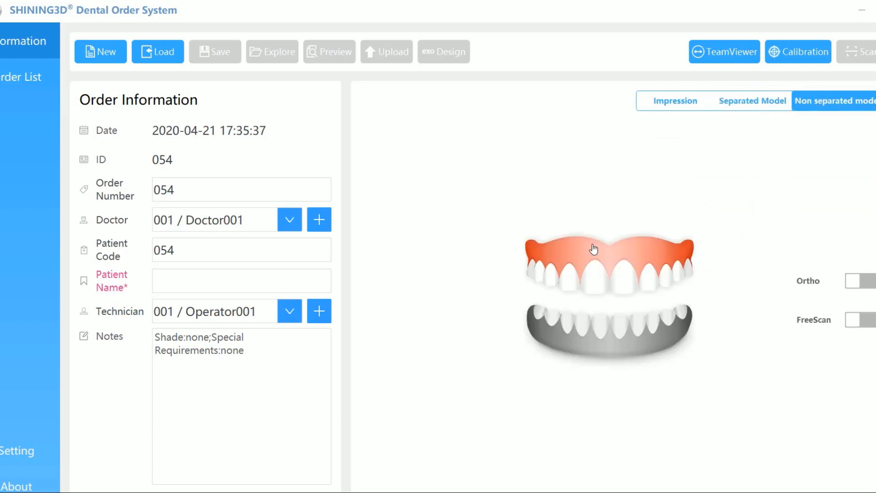
click(608, 354)
click(617, 260)
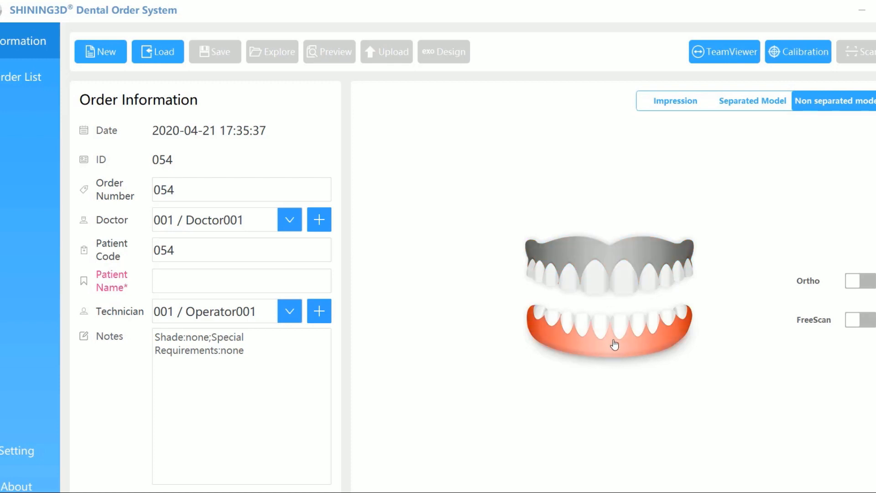
click(633, 264)
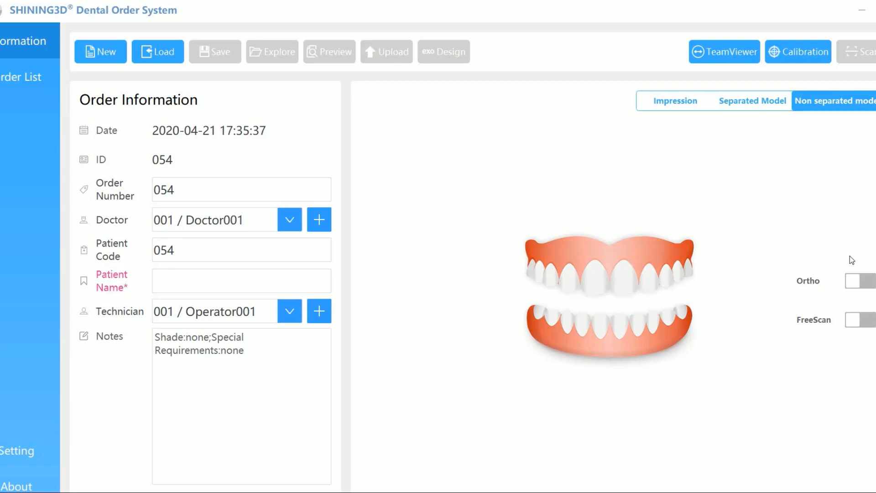
click(858, 280)
click(864, 321)
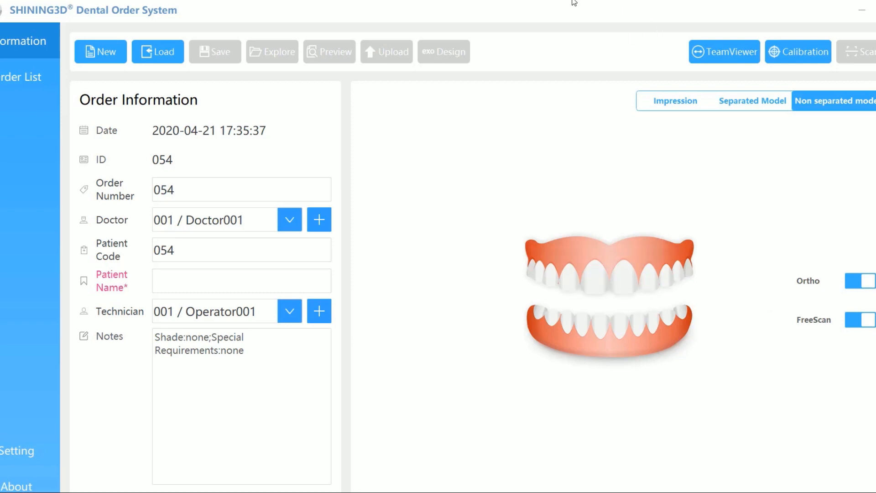
Set the device type to DentalScan, apply the settings and restart the application immediately.
click(17, 451)
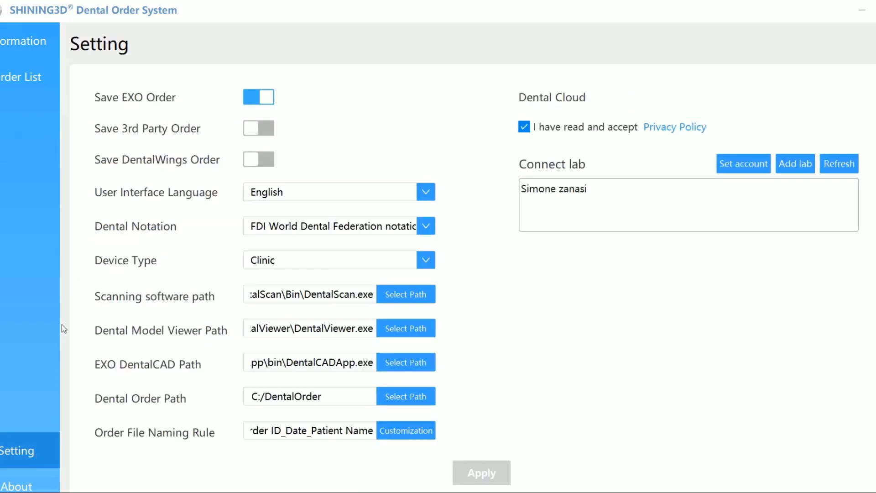
click(429, 256)
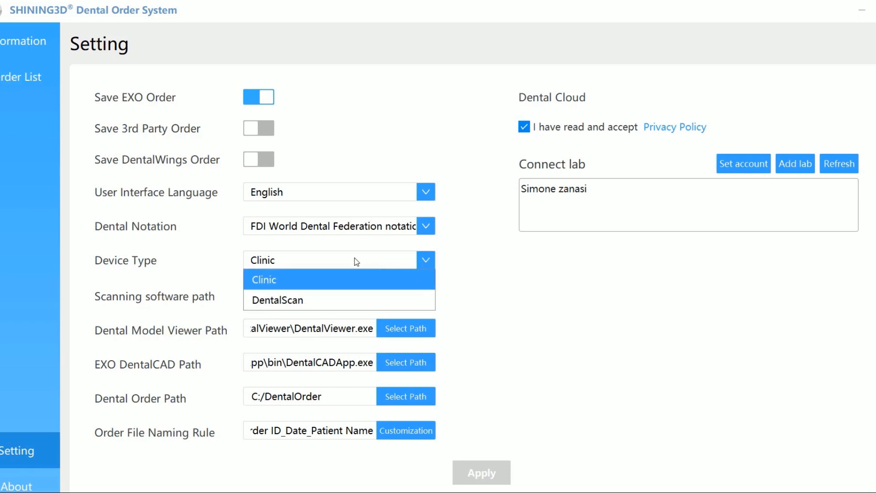
click(330, 298)
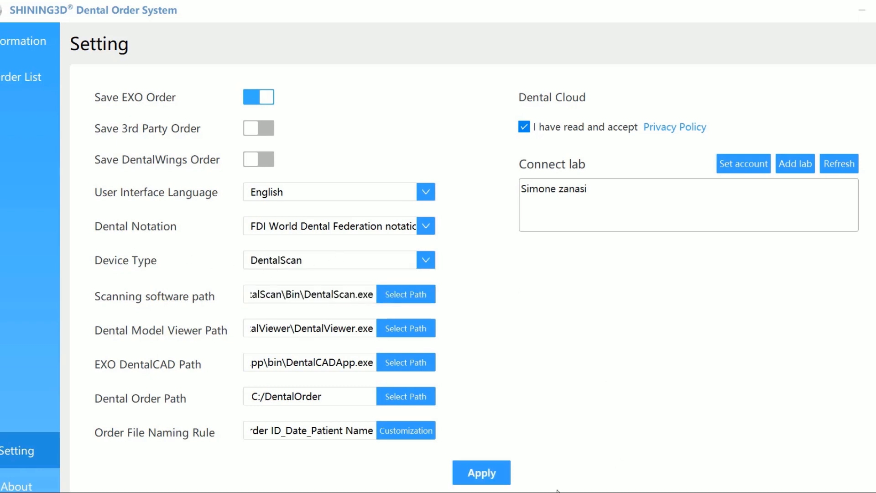
click(489, 470)
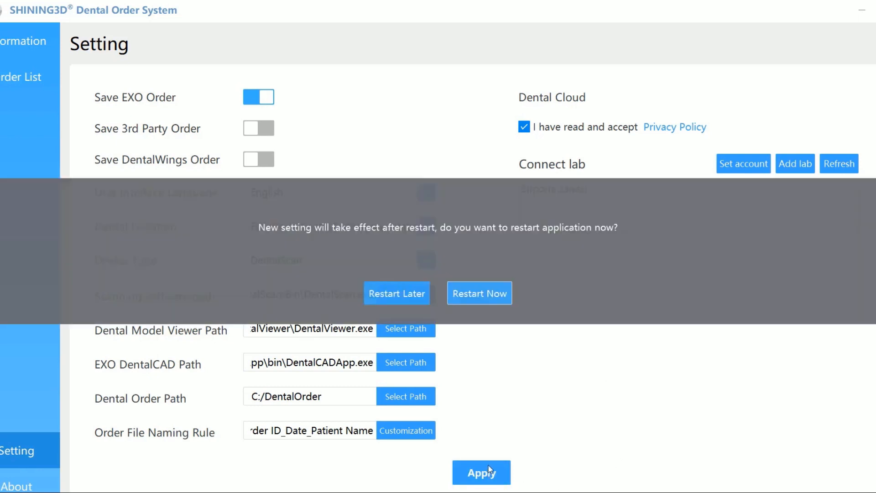
click(486, 299)
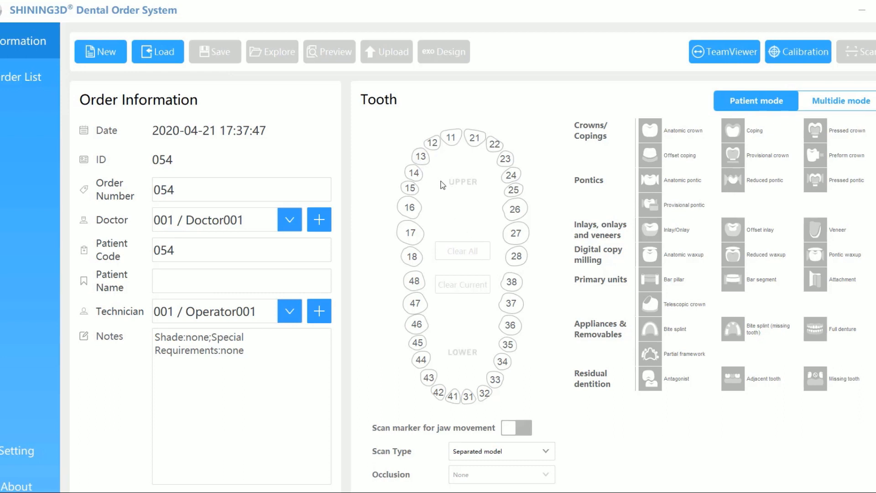
Assign anatomic crowns to teeth 14 and 16 and an anatomic pontic to tooth 15.
click(412, 175)
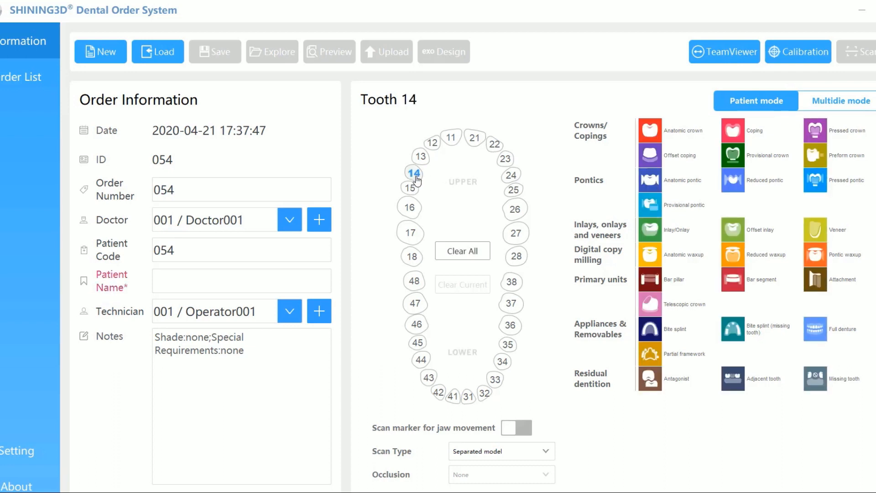
click(680, 130)
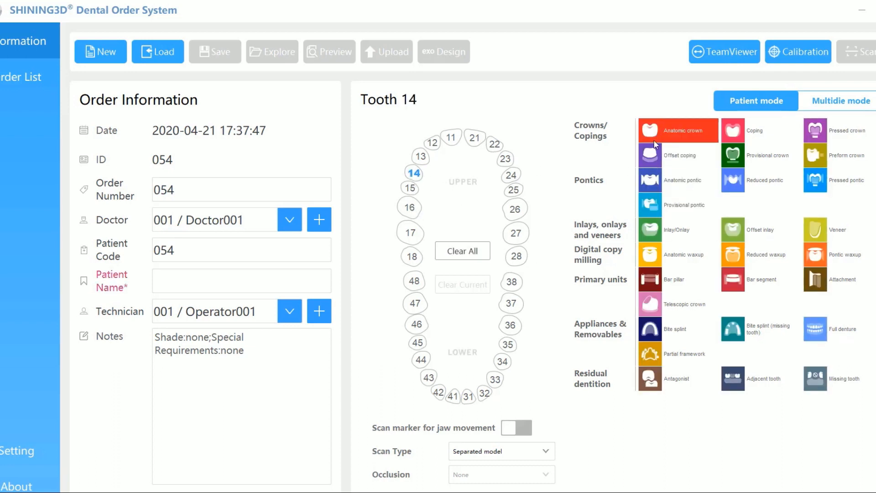
click(411, 193)
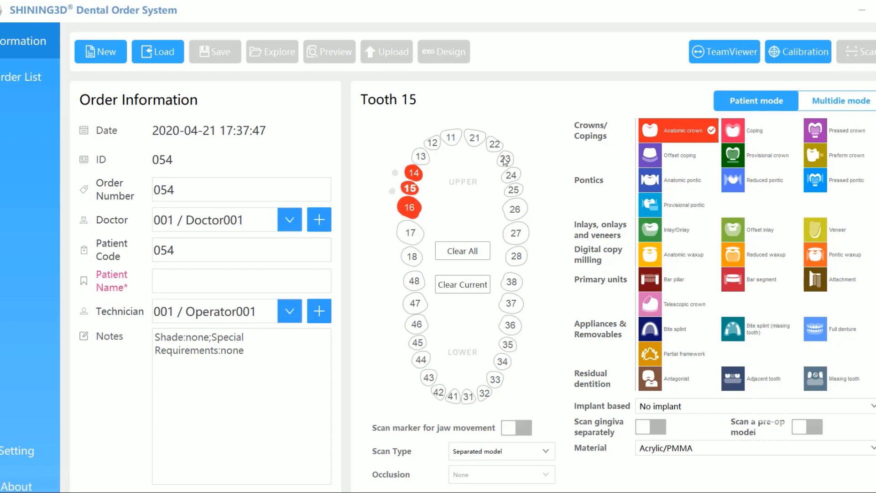
click(672, 176)
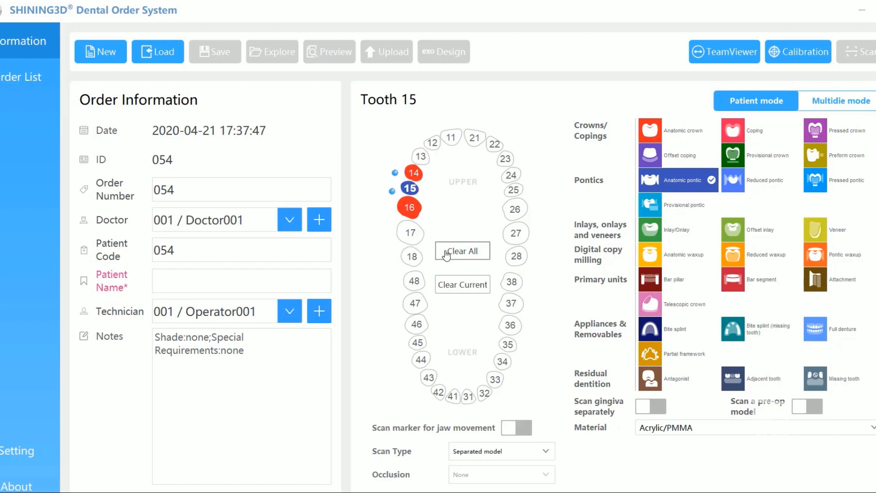
Mark the lower teeth 46 through 44 as antagonists.
click(416, 324)
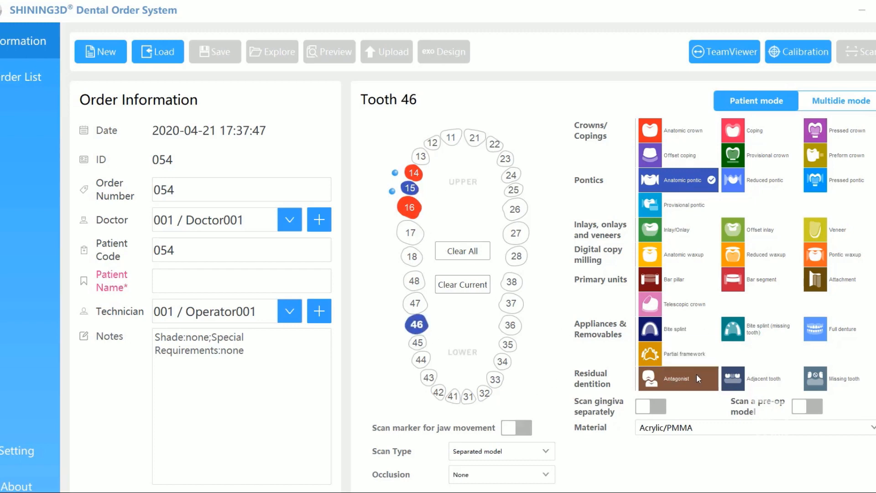
click(682, 378)
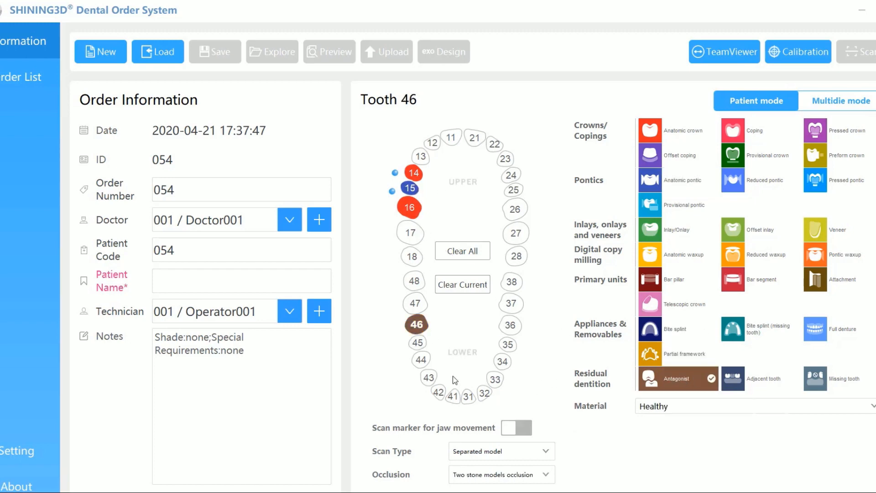
shift+click(422, 364)
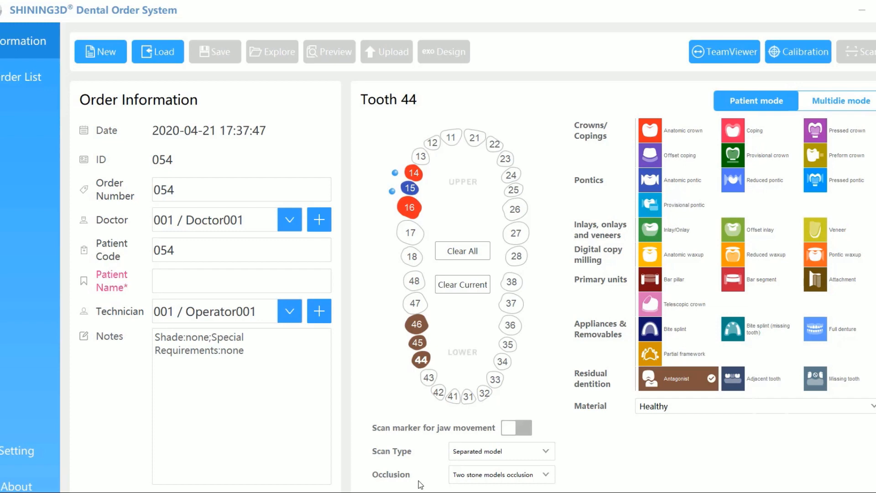
Set the scan type to Impression and the occlusion to Bite impression.
click(528, 452)
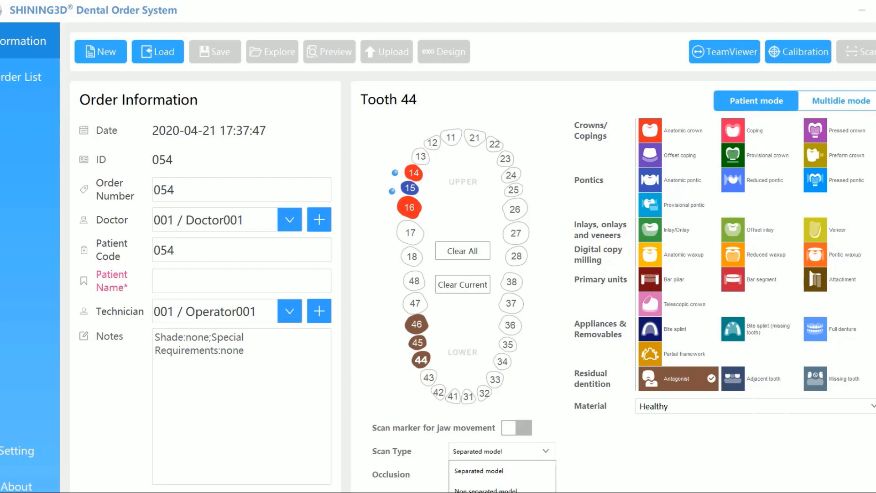
click(477, 492)
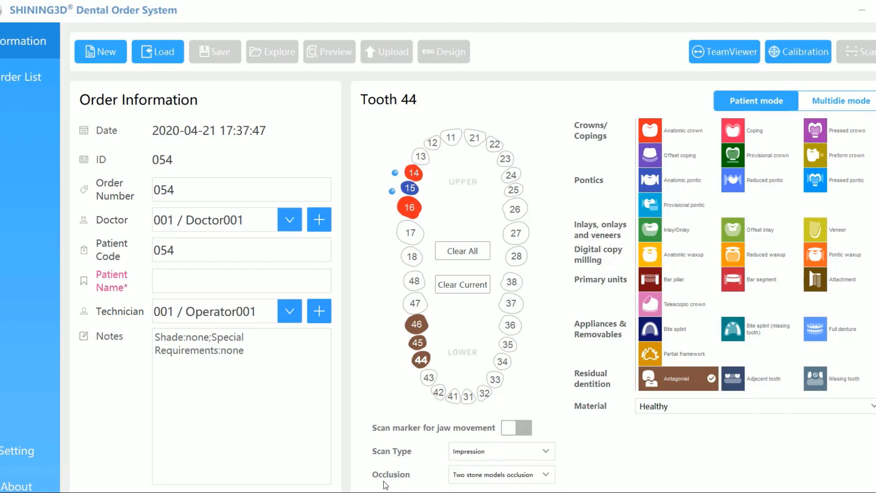
click(514, 476)
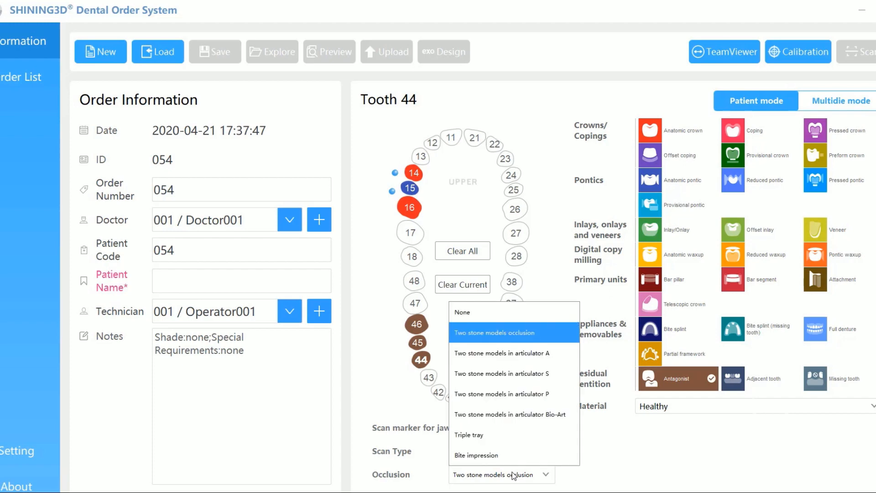
click(475, 456)
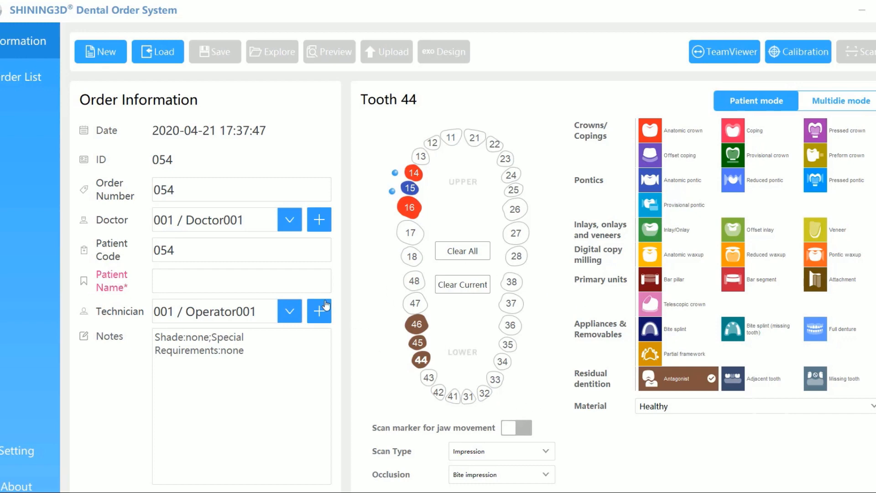
Enter the patient's name and save the order.
click(208, 275)
text(Simone)
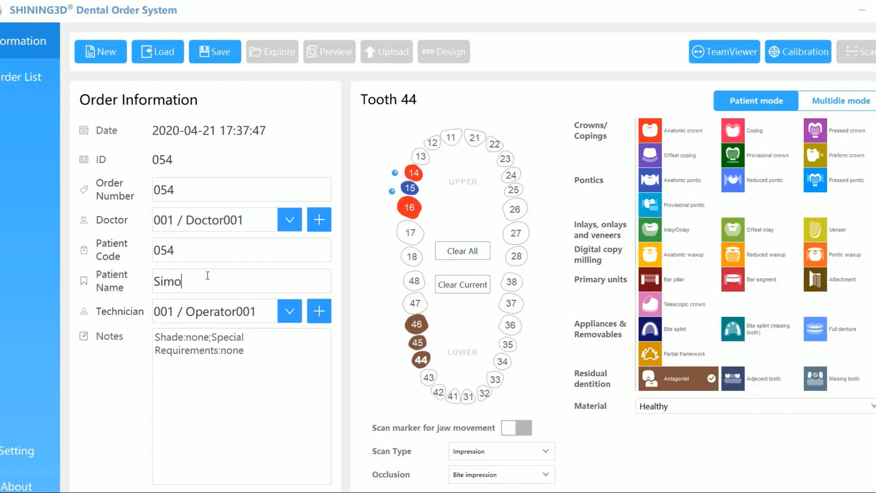
click(204, 54)
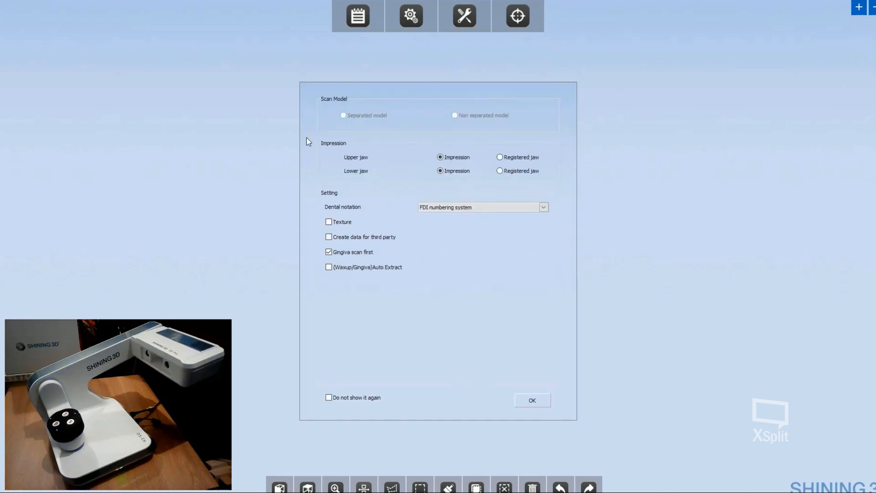
Toggle Texture on and back off, and confirm the scan settings with Impression for both jaws.
click(329, 223)
click(328, 222)
click(528, 401)
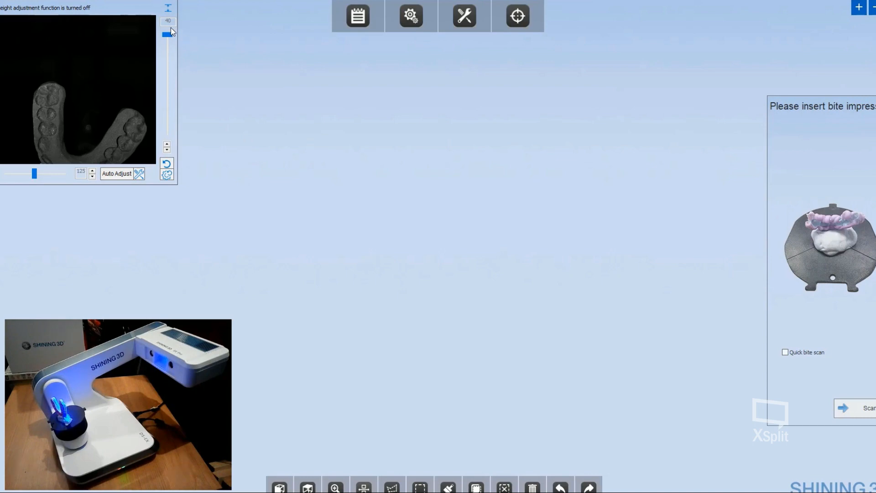
Tilt the scanner platform to 15, set the brightness to 155 and scan the bite impression.
drag(168, 35, 169, 84)
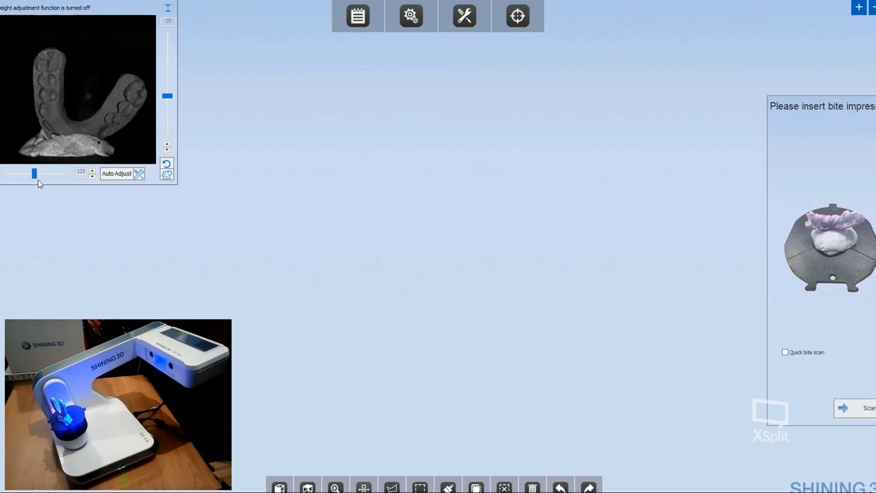
mouse_move(36, 175)
mouse_down()
mouse_move(26, 174)
mouse_move(45, 173)
mouse_move(26, 174)
mouse_move(35, 174)
mouse_up()
drag(36, 177, 41, 174)
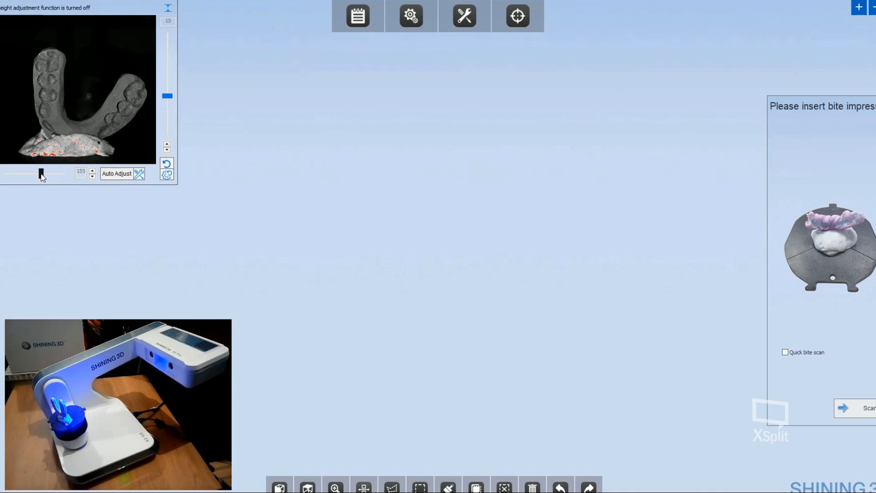
drag(41, 173, 42, 174)
click(860, 407)
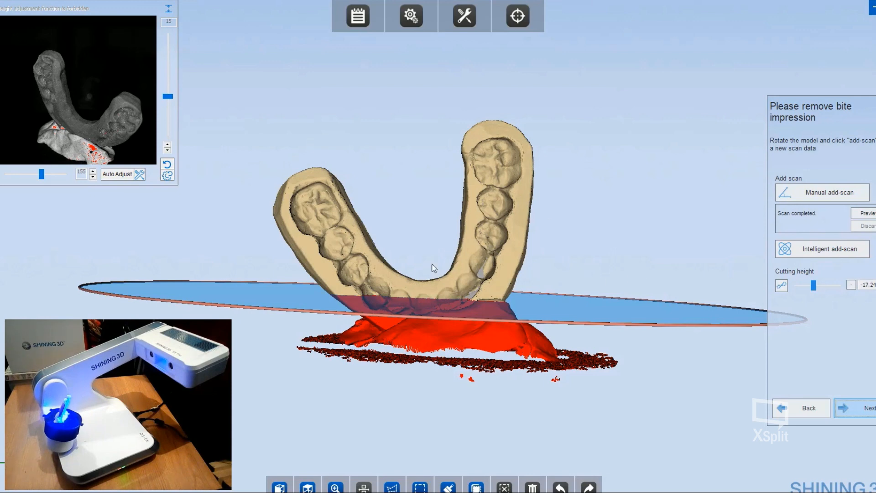
Adjust the cutting plane below the bite impression to a cutting height of about -15.86 and accept the trimmed scan.
mouse_move(415, 254)
mouse_down()
mouse_move(412, 231)
mouse_move(426, 256)
mouse_up()
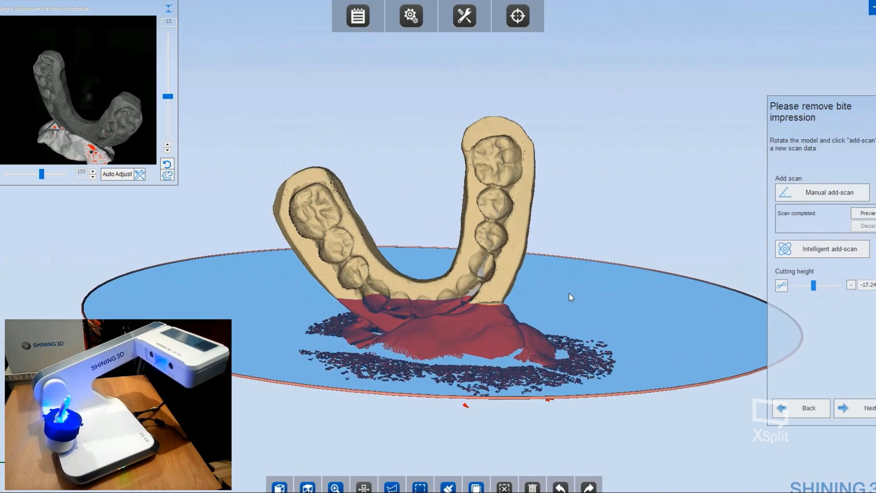
drag(568, 308, 561, 285)
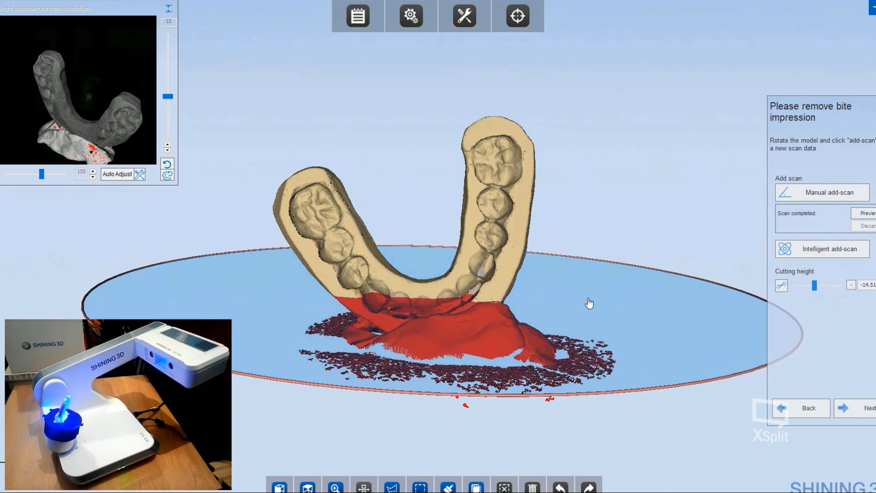
drag(585, 287, 616, 286)
drag(685, 272, 685, 260)
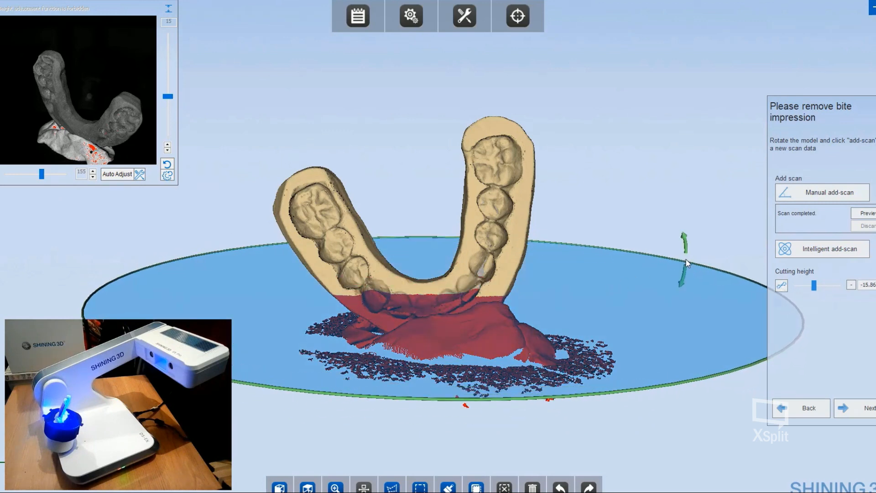
drag(677, 260, 674, 245)
drag(460, 340, 494, 221)
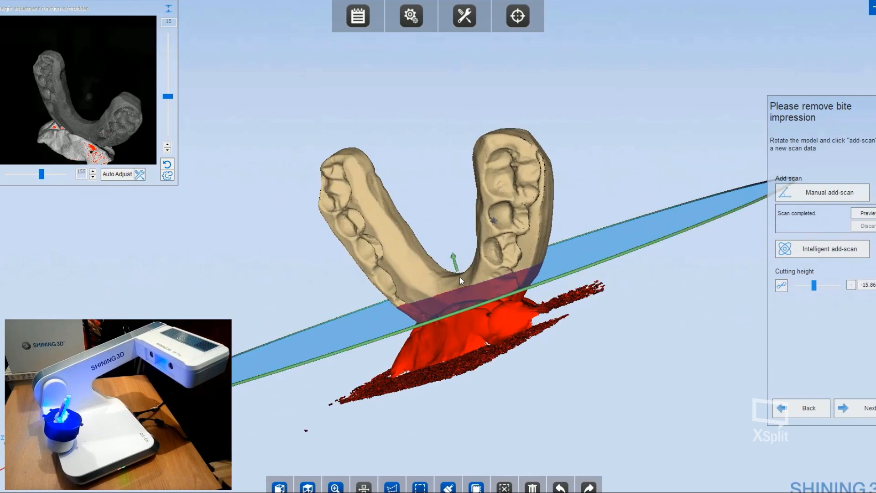
click(852, 408)
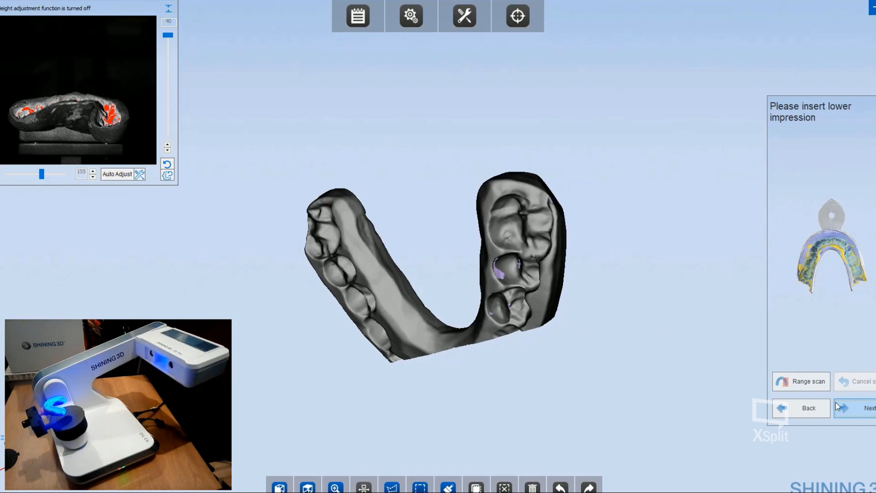
Scan the lower impression and turn the resulting model to check its tooth surfaces.
click(856, 411)
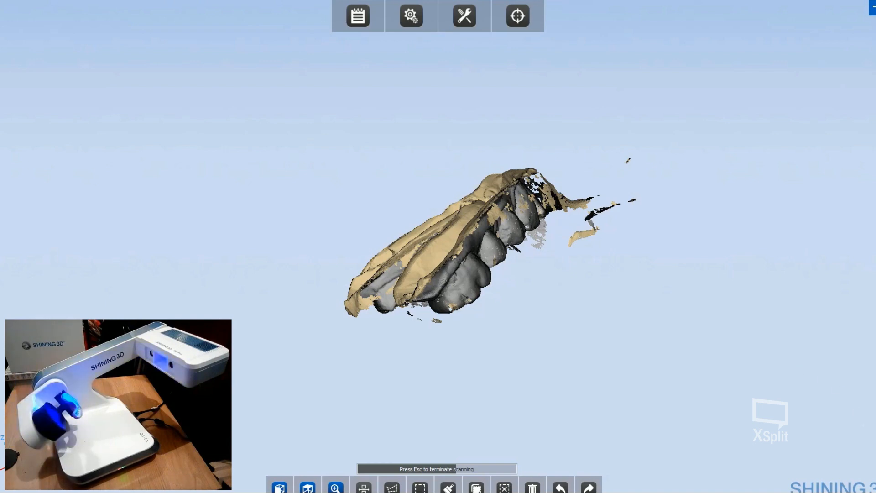
drag(403, 227, 523, 292)
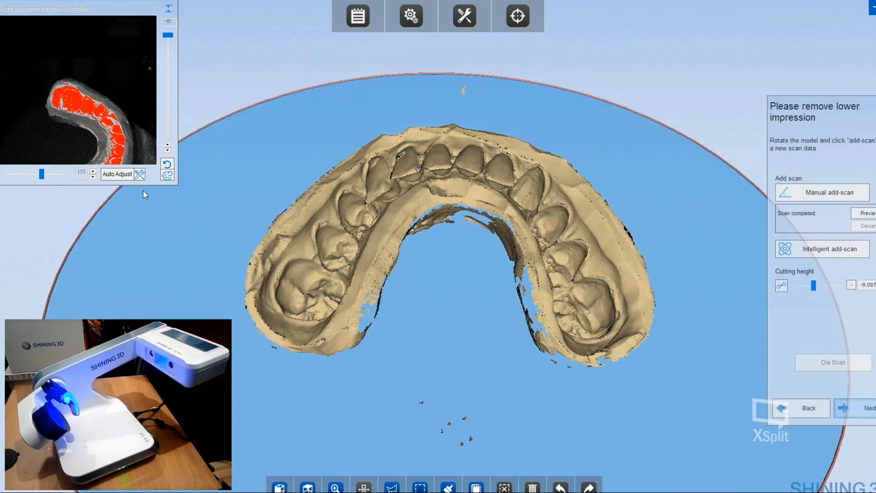
mouse_move(391, 190)
mouse_down()
mouse_move(490, 281)
mouse_move(402, 191)
mouse_up()
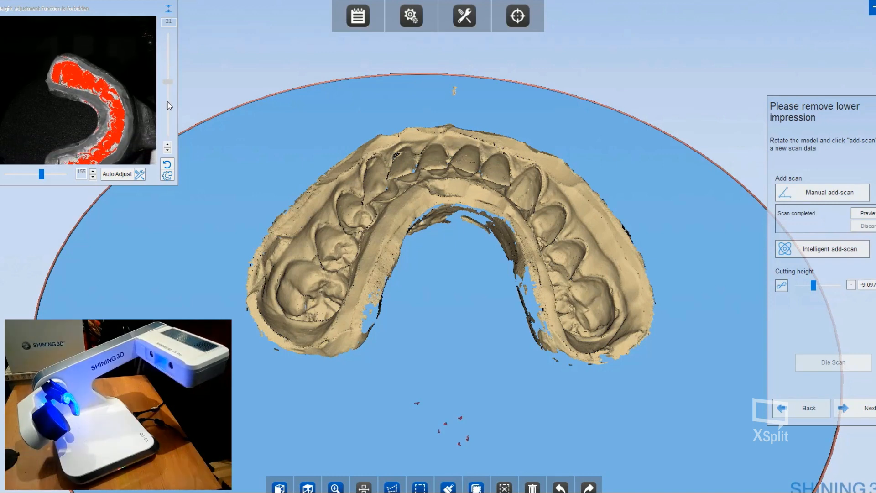
Tilt the scanner platform to 9, reduce the brightness to 112 and run a manual add-scan of the lower impression.
drag(168, 81, 167, 110)
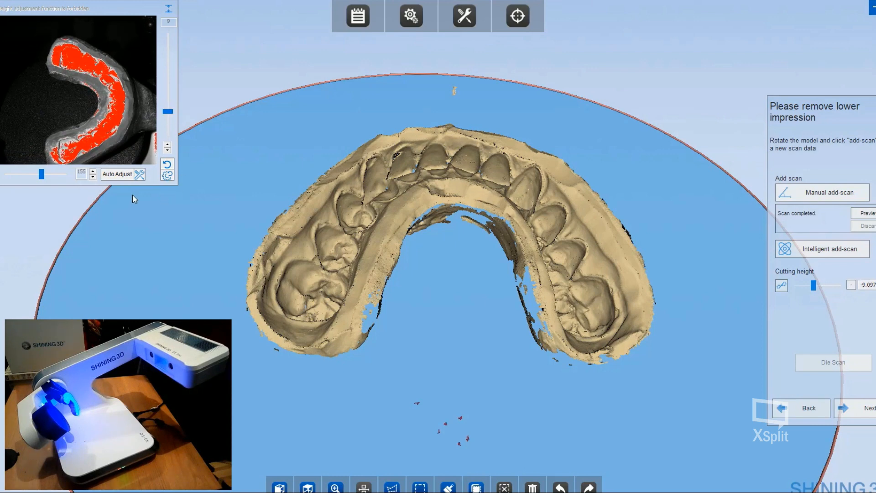
drag(40, 174, 32, 174)
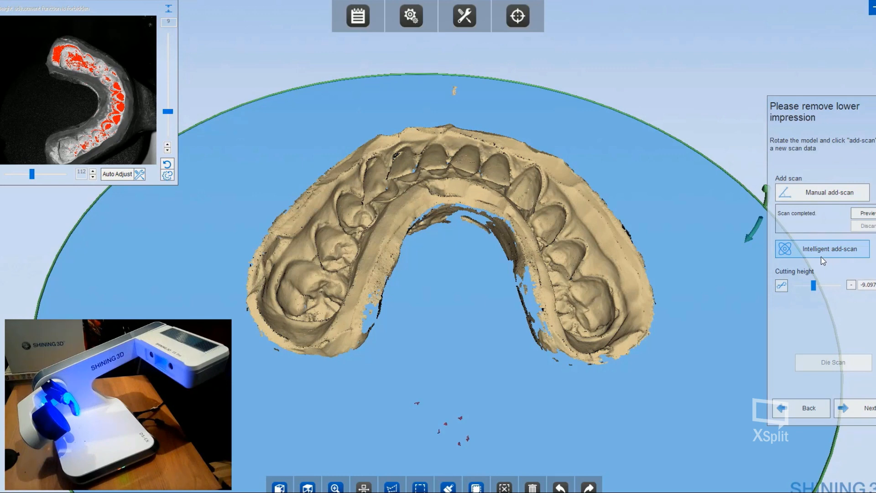
drag(520, 308, 495, 319)
click(810, 189)
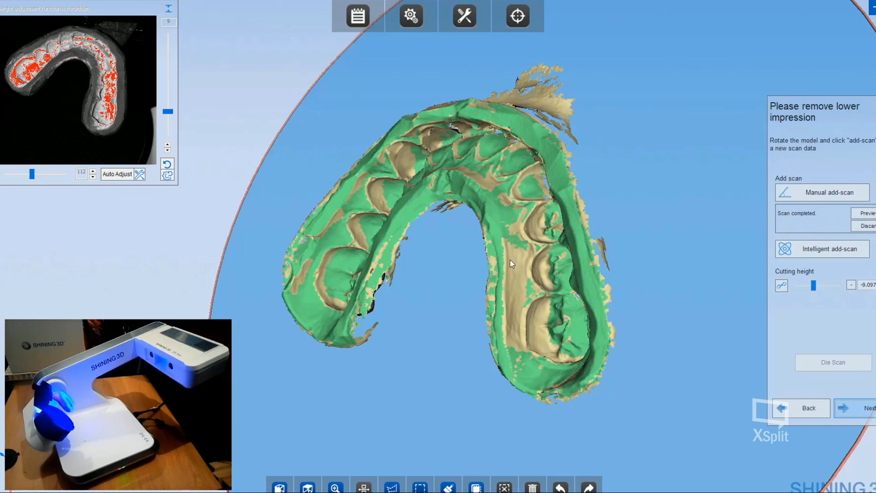
Run an intelligent add-scan of the lower impression with the Advanced strategy, marking the back teeth on both sides of the arch.
drag(491, 255, 538, 264)
drag(349, 215, 436, 231)
drag(494, 260, 478, 190)
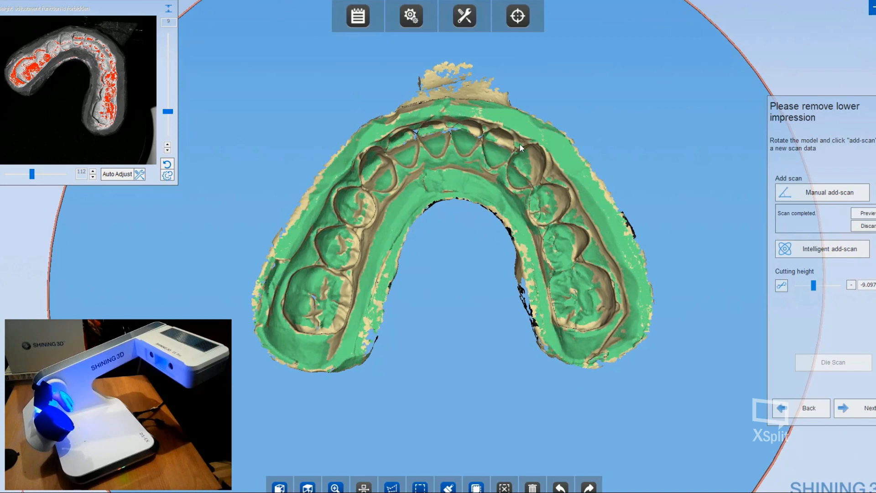
click(815, 250)
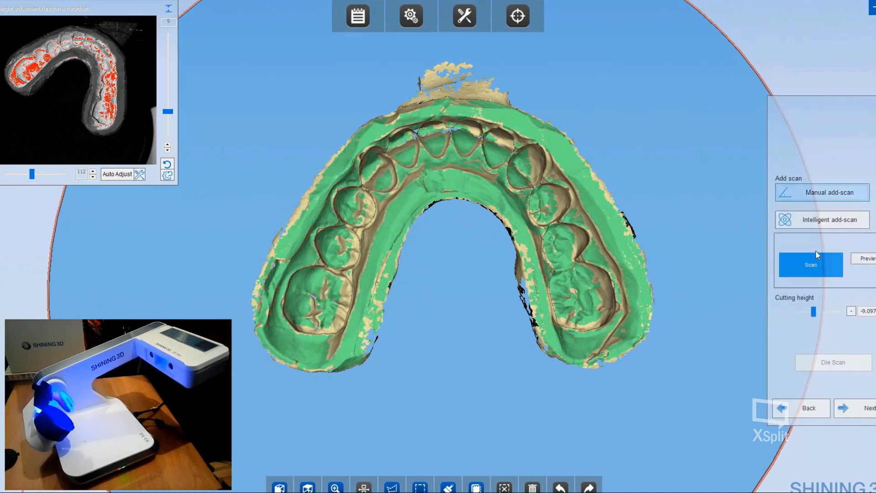
click(814, 254)
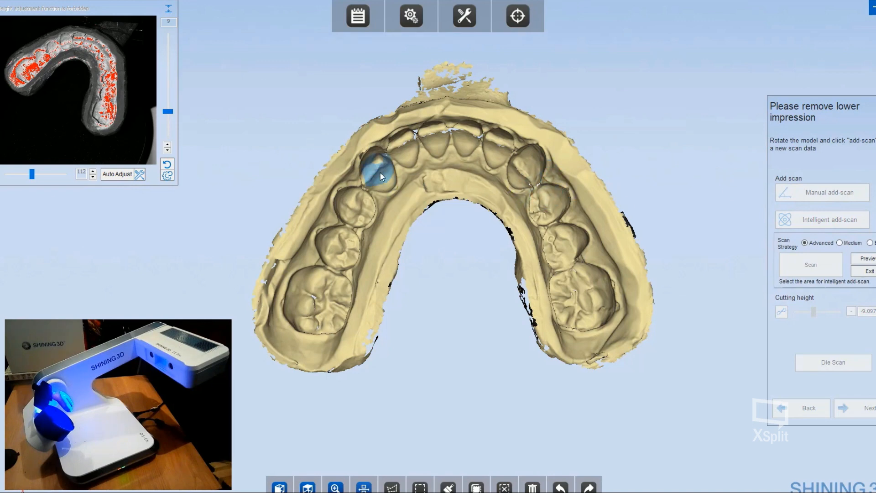
mouse_move(333, 234)
mouse_down()
mouse_move(305, 297)
mouse_move(342, 253)
mouse_move(313, 264)
mouse_move(345, 251)
mouse_move(363, 187)
mouse_move(335, 204)
mouse_up()
mouse_move(558, 210)
mouse_down()
mouse_move(518, 232)
mouse_move(552, 292)
mouse_move(567, 249)
mouse_move(584, 305)
mouse_move(575, 227)
mouse_up()
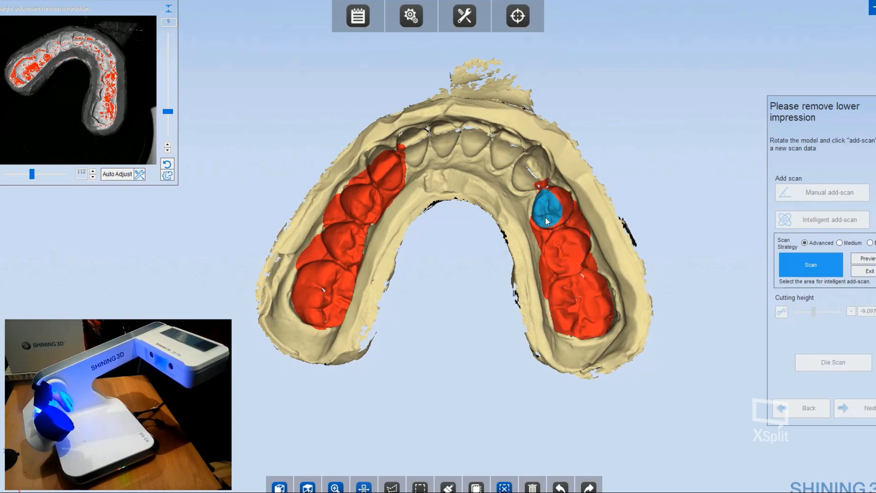
drag(574, 279, 561, 313)
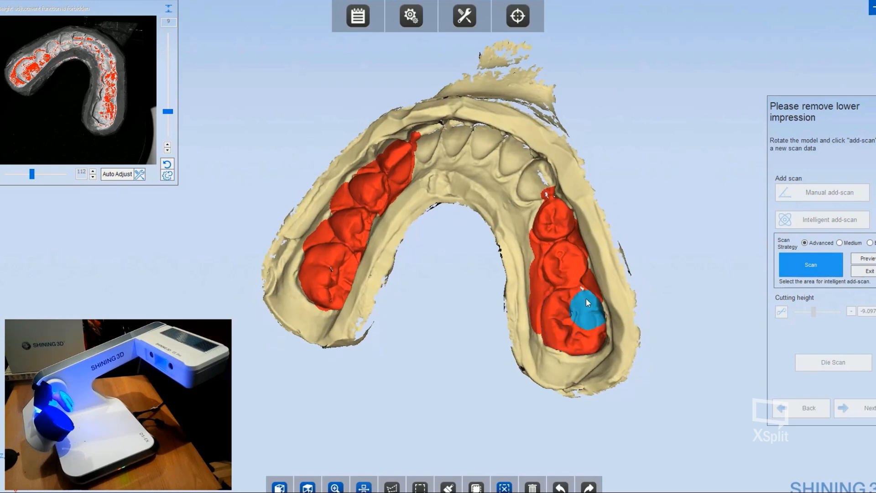
click(534, 218)
click(796, 268)
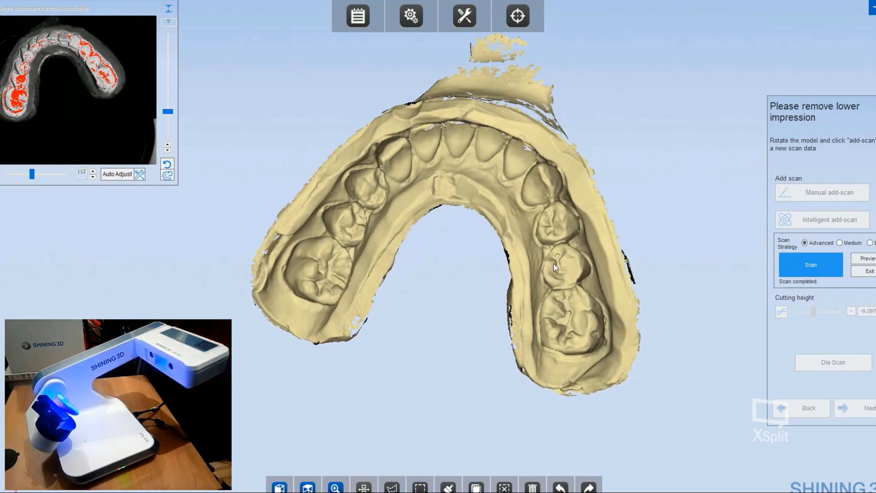
Check the rescanned tooth surfaces of the lower model from several angles and exit the intelligent add-scan.
drag(553, 263, 544, 208)
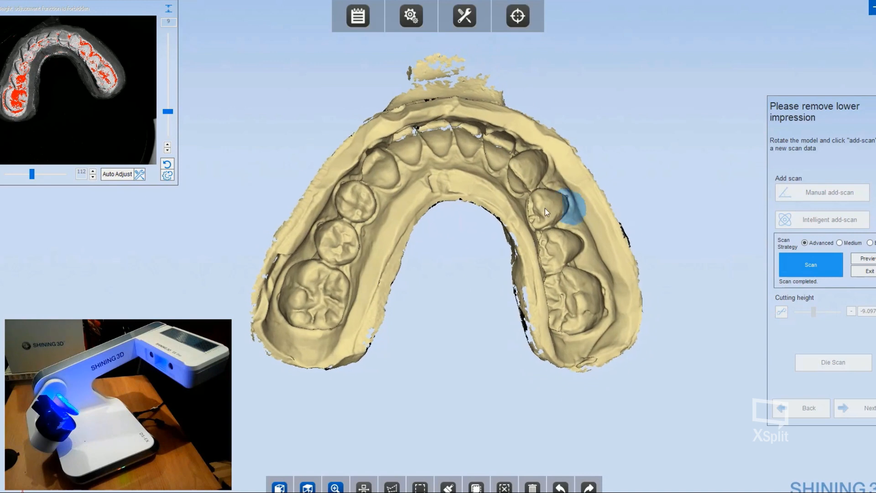
drag(479, 234, 397, 187)
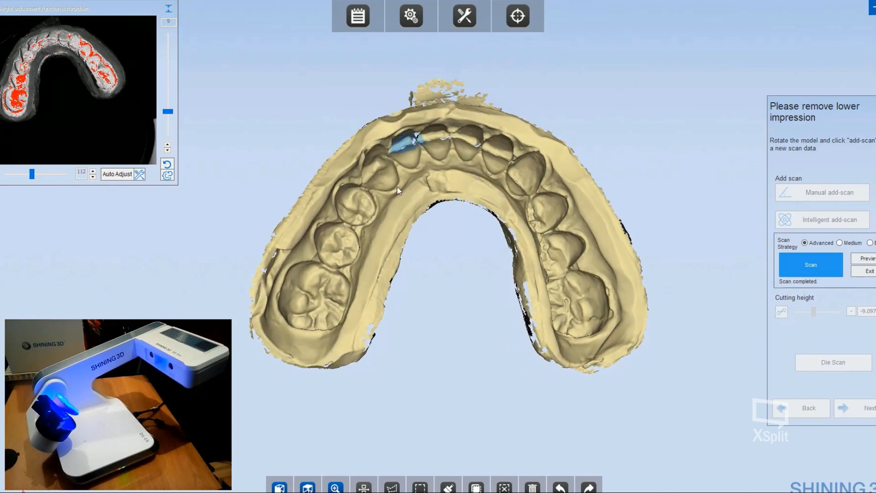
drag(758, 199, 765, 173)
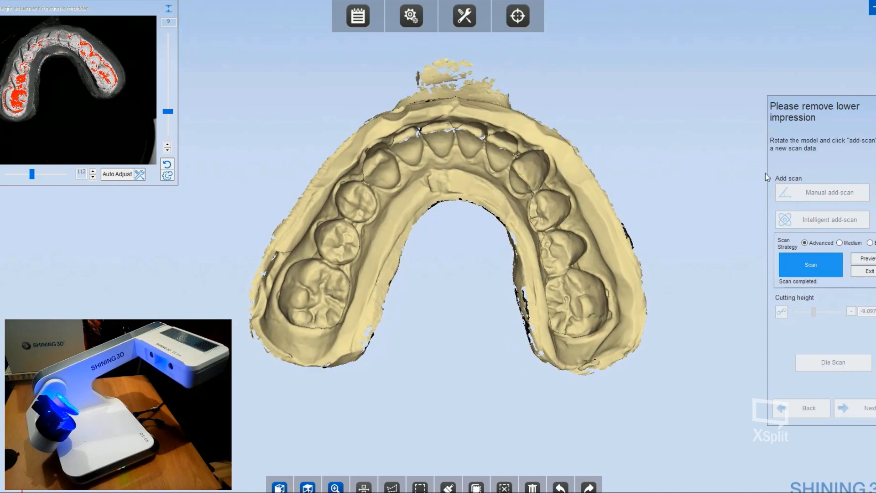
click(868, 273)
Select the excess strip along the inner edge of the lower arch with a polygon and delete it.
drag(529, 258, 546, 287)
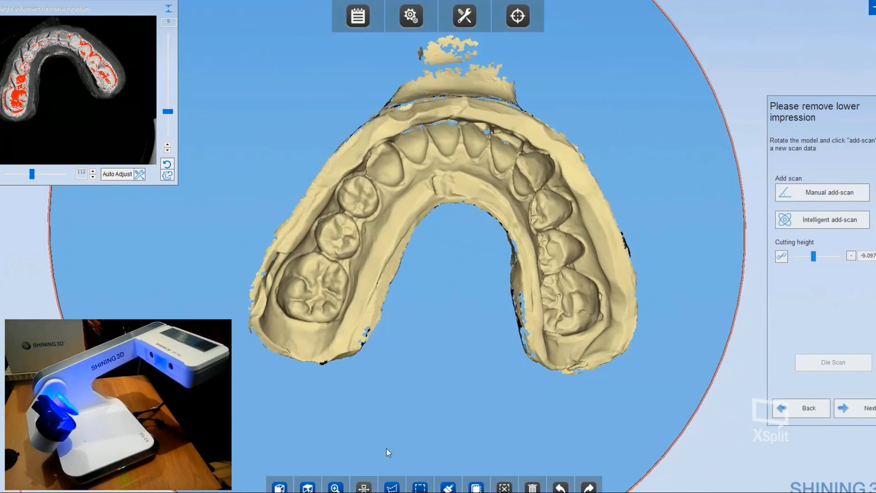
click(392, 487)
mouse_move(444, 229)
mouse_down()
mouse_move(429, 206)
mouse_move(438, 187)
mouse_move(388, 237)
mouse_move(356, 318)
mouse_move(458, 411)
mouse_move(539, 365)
mouse_move(513, 205)
mouse_move(478, 184)
mouse_up()
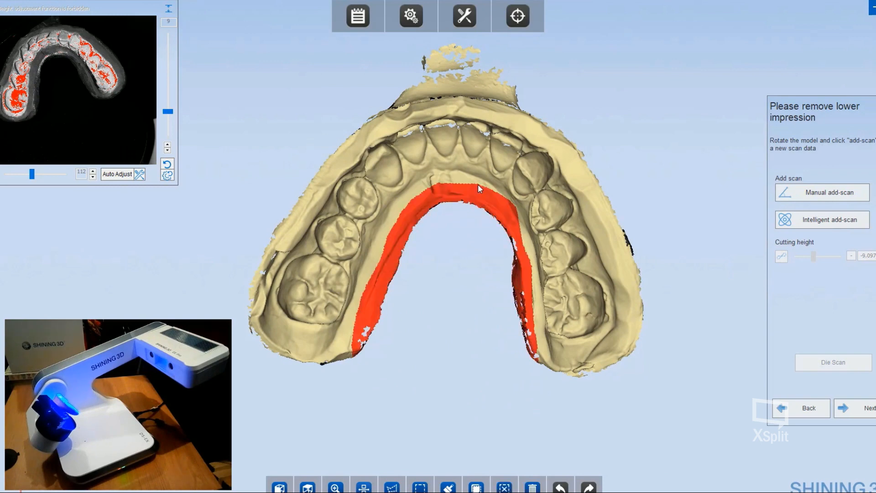
key(Delete)
Select the excess material behind the last molars on both sides and around the front of the lower arch, and delete it.
mouse_move(445, 321)
mouse_down()
mouse_move(418, 267)
mouse_move(364, 337)
mouse_move(287, 329)
mouse_move(272, 398)
mouse_move(379, 338)
mouse_up()
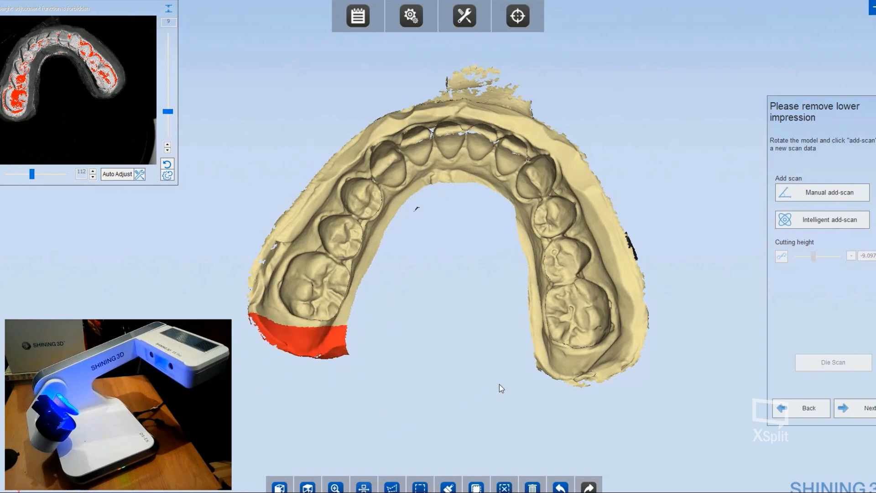
mouse_move(519, 354)
mouse_down()
mouse_move(620, 368)
mouse_move(486, 398)
mouse_move(520, 360)
mouse_up()
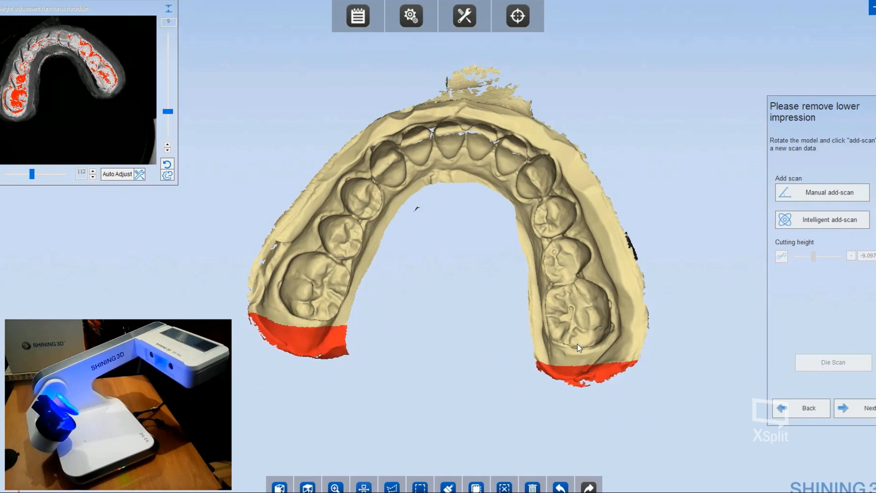
mouse_move(577, 344)
mouse_down()
mouse_move(473, 416)
mouse_move(525, 285)
mouse_move(543, 281)
mouse_move(506, 253)
mouse_up()
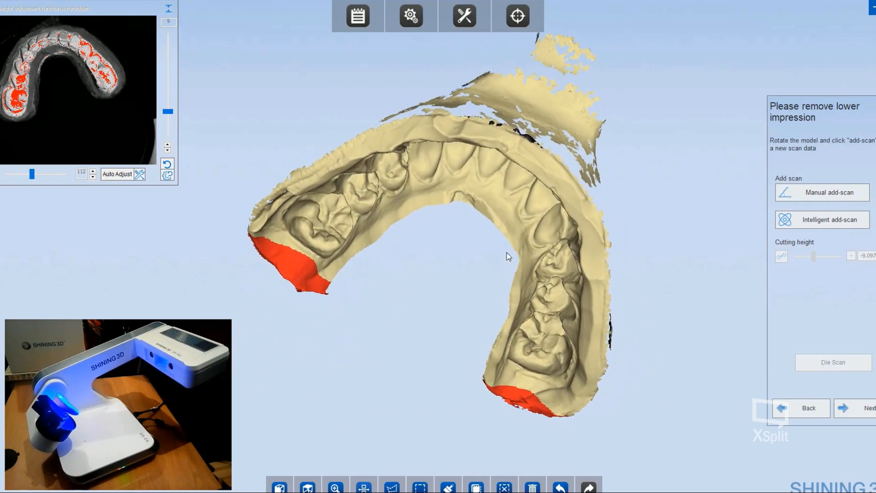
mouse_move(377, 78)
mouse_down()
mouse_move(374, 112)
mouse_move(399, 119)
mouse_move(452, 108)
mouse_move(522, 121)
mouse_move(568, 145)
mouse_move(635, 93)
mouse_move(569, 29)
mouse_up()
key(Delete)
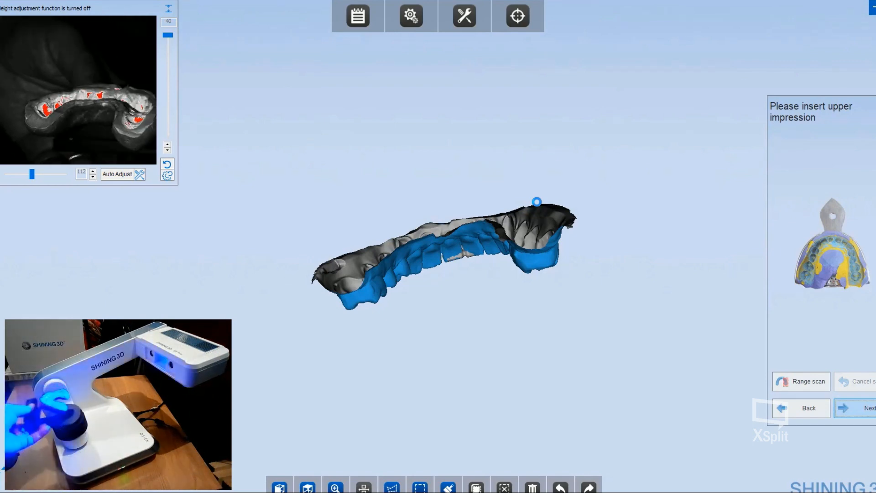
Inspect the processed lower model from another angle and scan the inserted upper impression.
drag(537, 202, 469, 271)
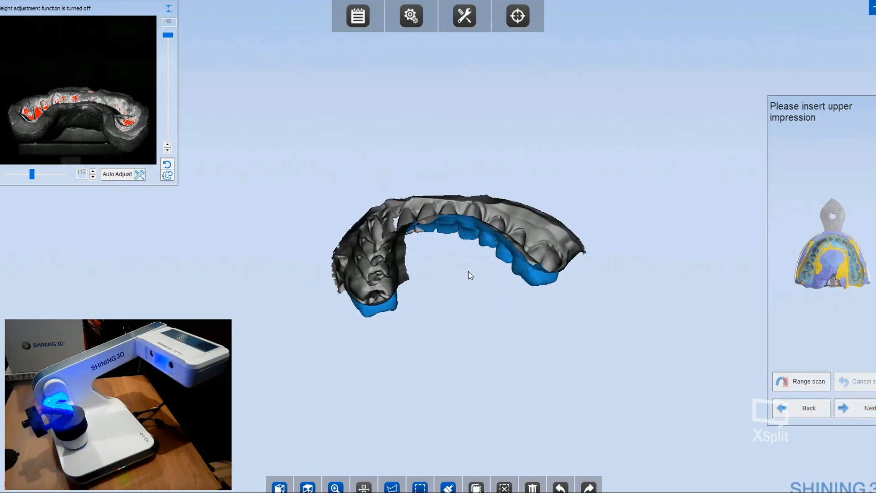
click(868, 411)
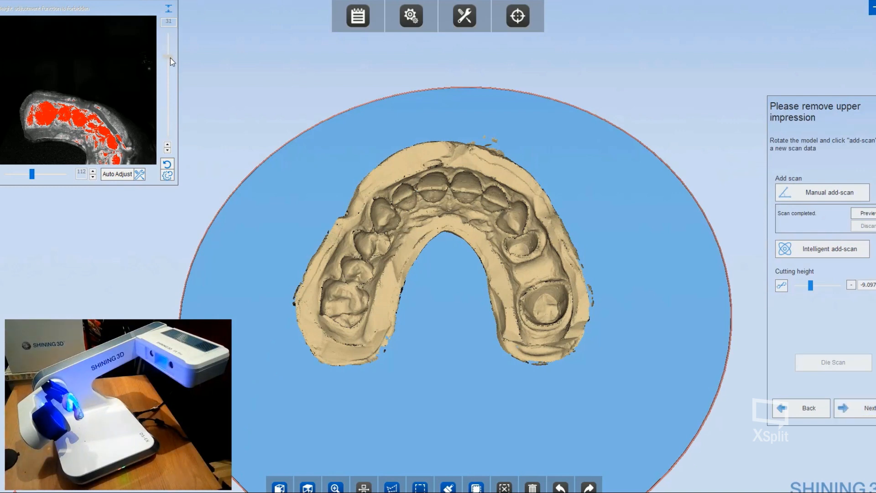
Tilt the scanner platform to 0, reduce the brightness to 97 and run a manual add-scan of the upper impression.
scroll(169, 87, down, 1)
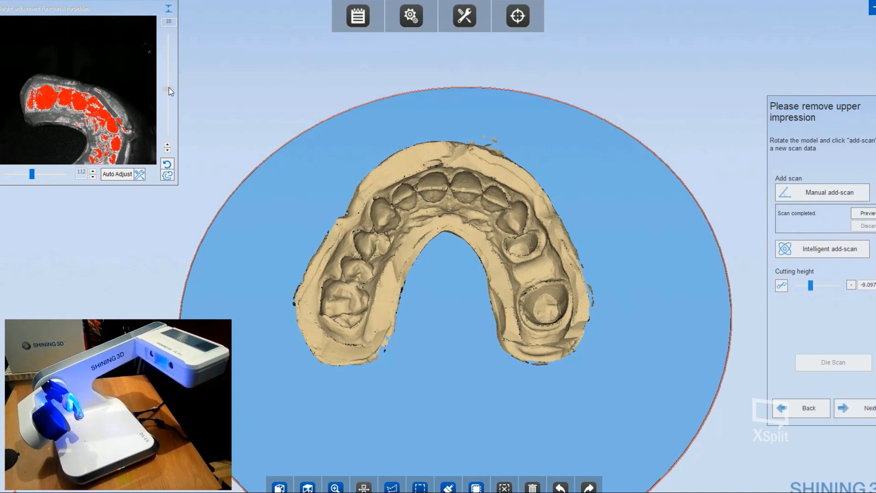
drag(168, 88, 168, 131)
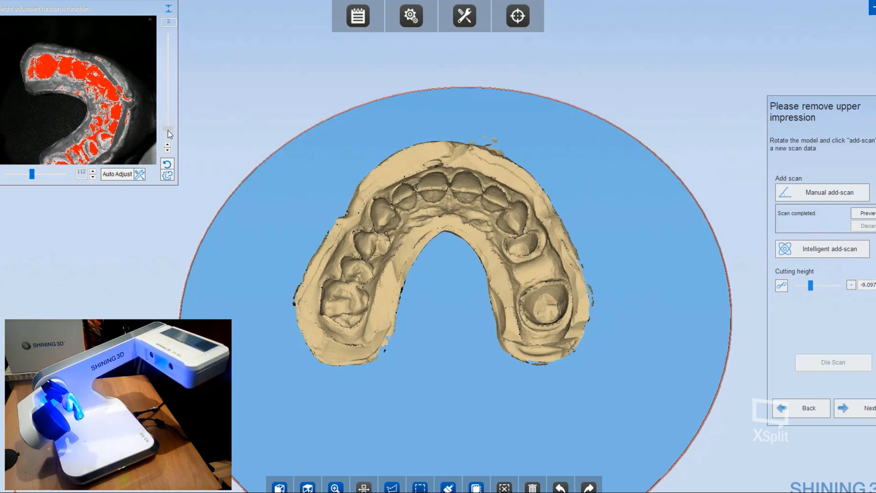
drag(32, 173, 29, 176)
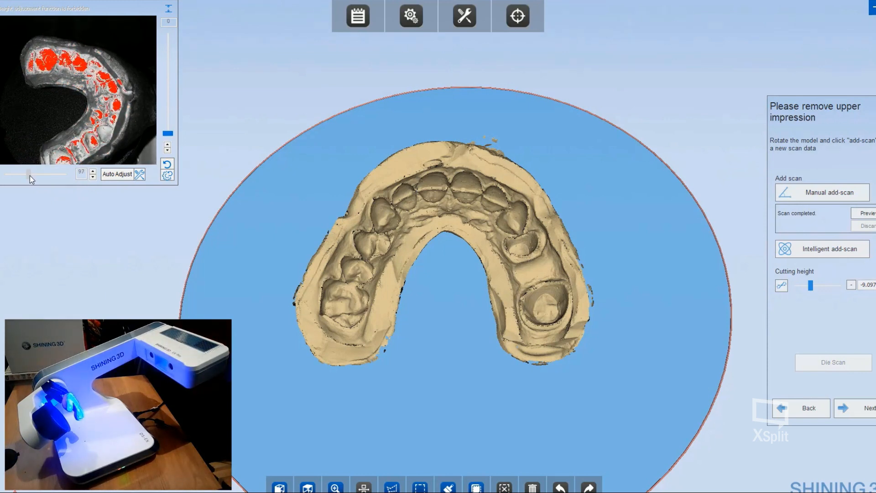
drag(479, 307, 591, 295)
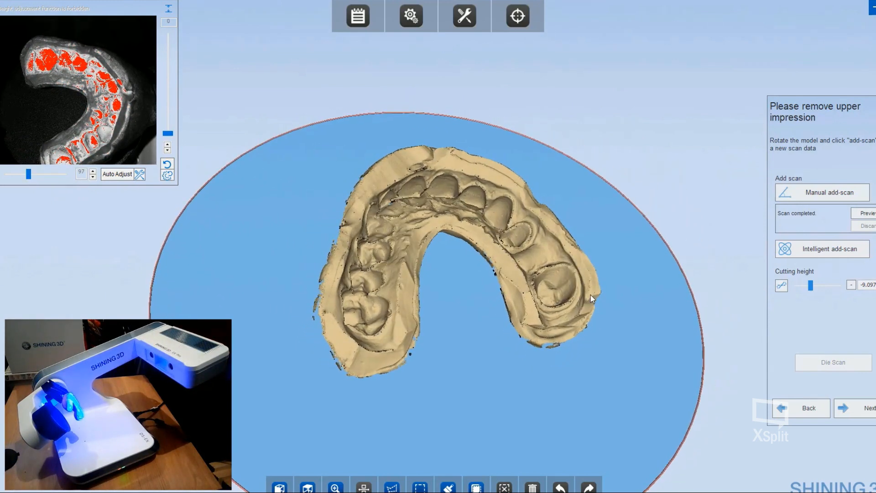
click(814, 194)
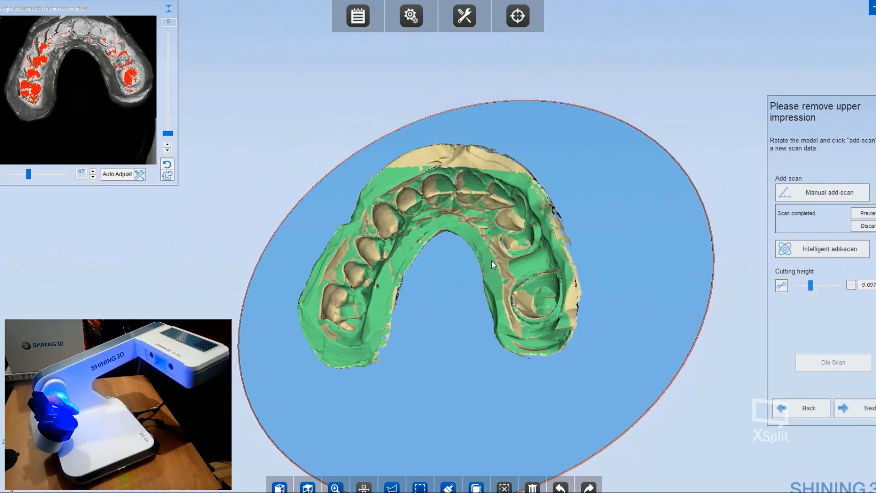
Run an intelligent add-scan of the upper impression with the Advanced strategy, marking the prepared teeth and the back teeth on the opposite side.
click(849, 247)
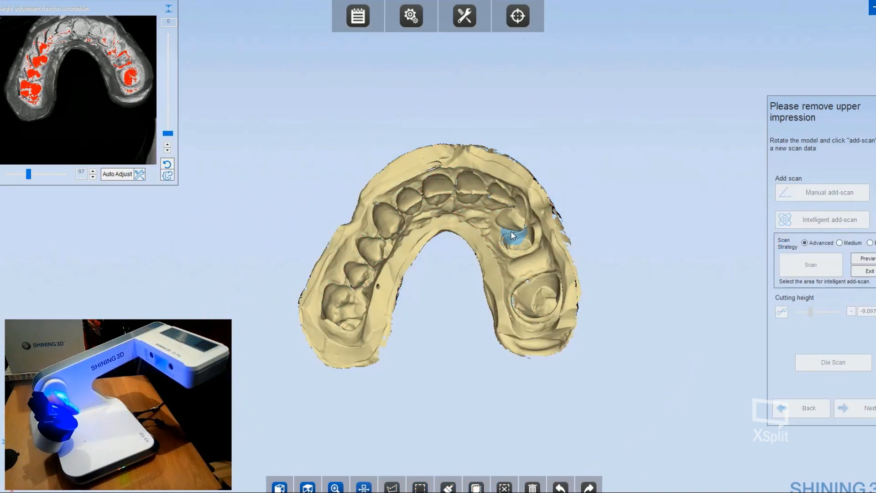
mouse_move(511, 230)
mouse_down()
mouse_move(512, 270)
mouse_move(531, 316)
mouse_up()
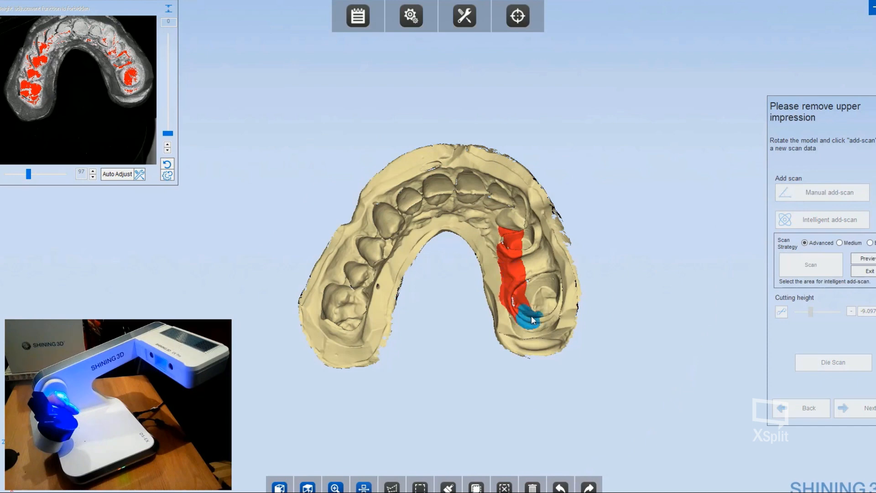
mouse_move(534, 248)
mouse_down()
mouse_move(532, 311)
mouse_move(553, 329)
mouse_move(555, 269)
mouse_move(524, 211)
mouse_move(494, 221)
mouse_up()
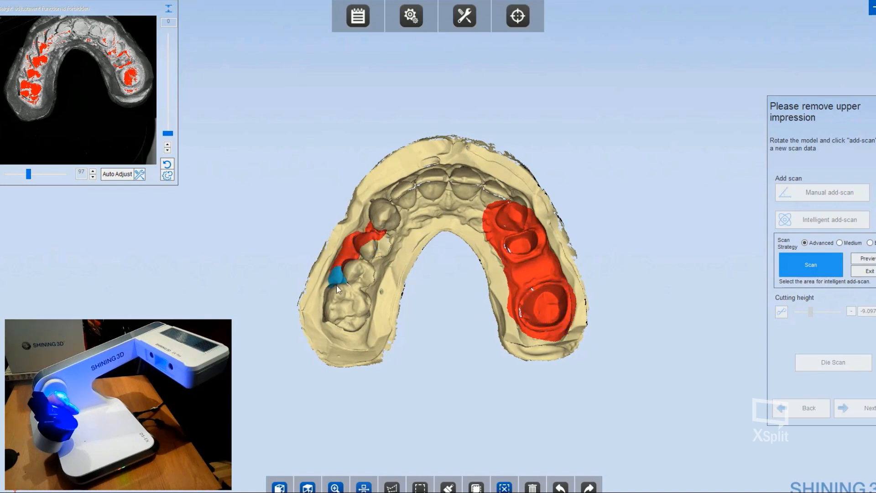
mouse_move(336, 285)
mouse_down()
mouse_move(336, 316)
mouse_move(364, 307)
mouse_move(372, 238)
mouse_move(377, 256)
mouse_move(364, 304)
mouse_move(395, 301)
mouse_move(364, 306)
mouse_up()
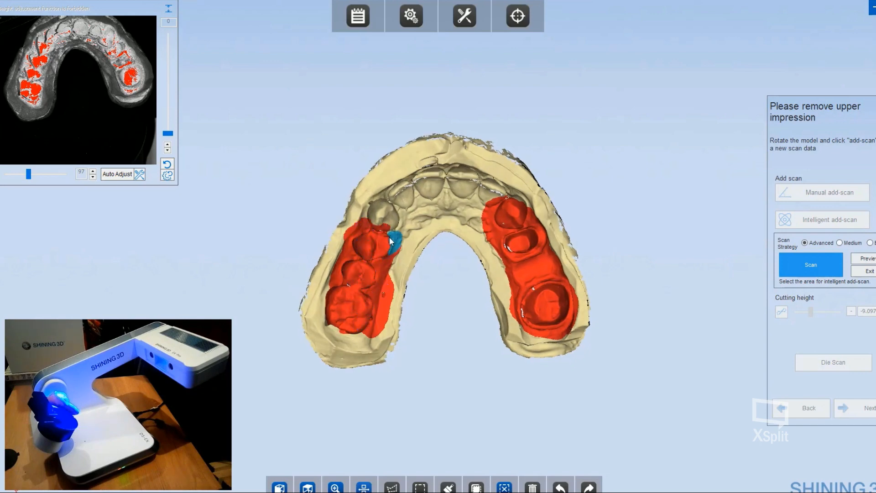
click(790, 261)
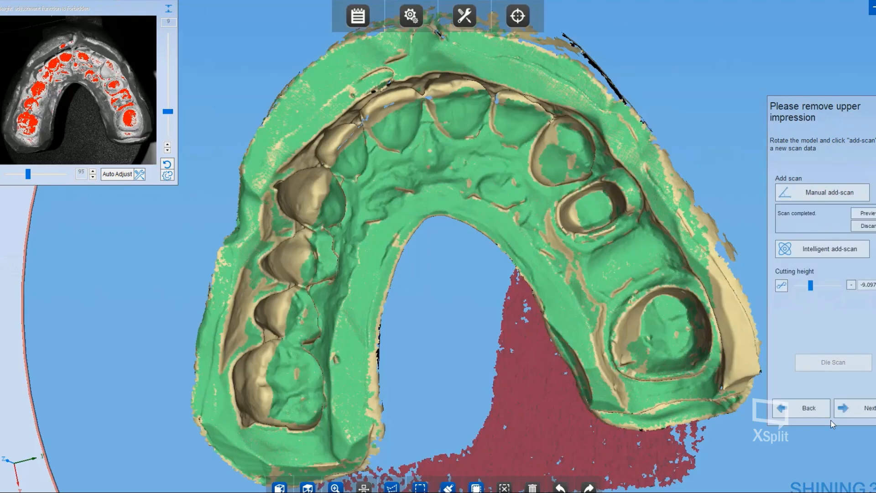
Accept the upper impression scan, and check and accept the alignments of the lower and upper jaws.
click(863, 407)
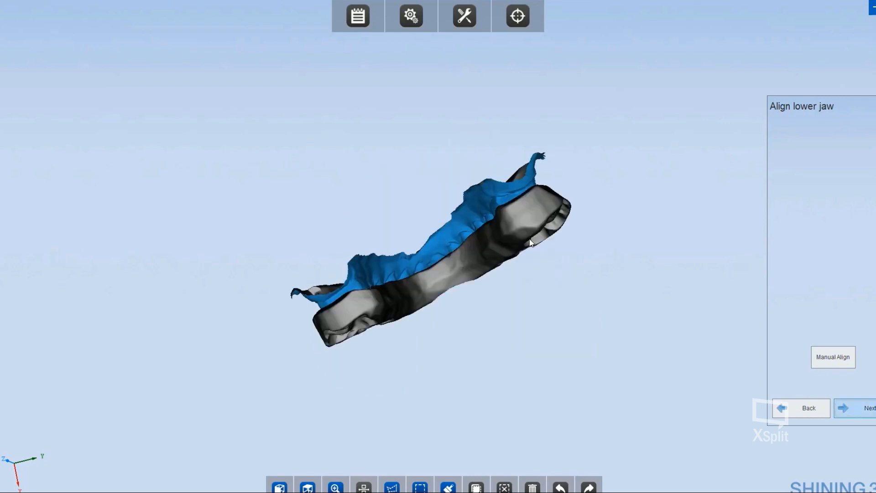
mouse_move(531, 244)
mouse_down()
mouse_move(530, 279)
mouse_move(450, 362)
mouse_move(547, 390)
mouse_move(552, 351)
mouse_move(384, 271)
mouse_move(311, 251)
mouse_move(517, 239)
mouse_up()
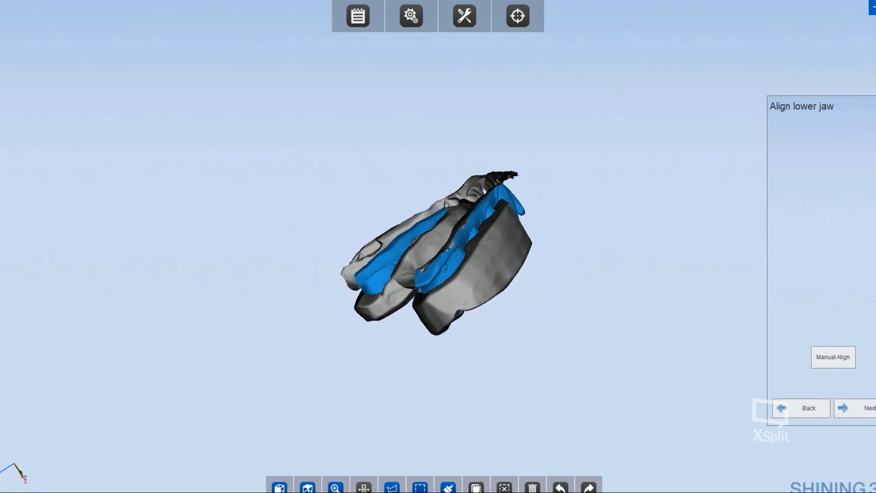
click(856, 408)
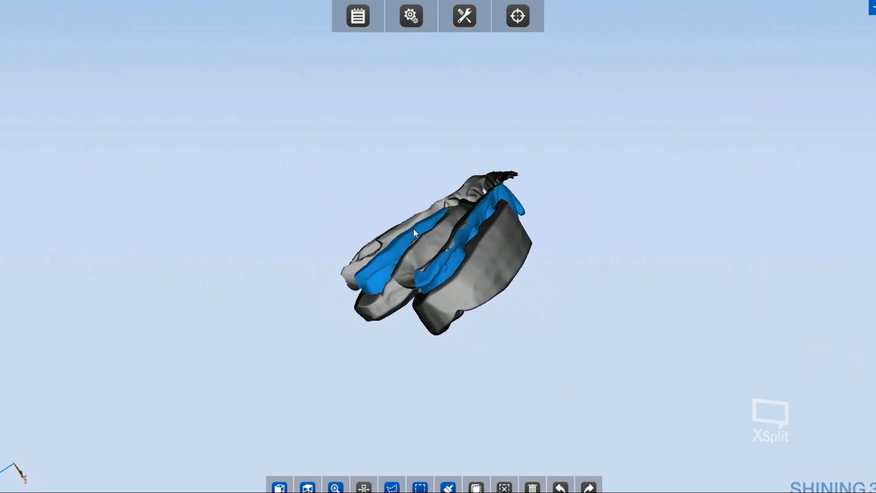
drag(461, 255, 530, 242)
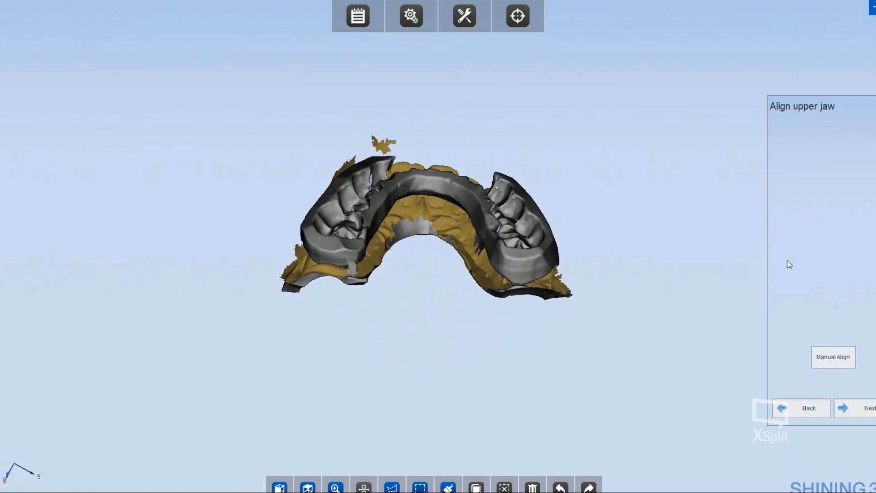
click(852, 411)
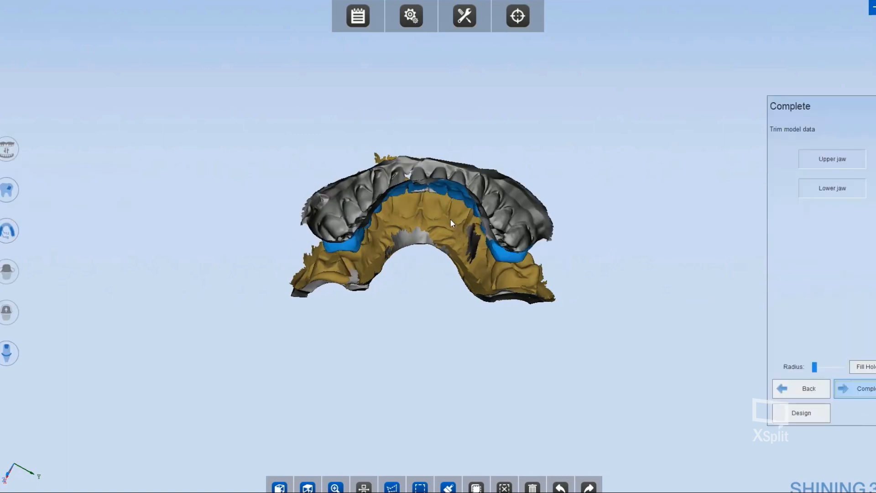
Examine the aligned jaws from several angles, and hide the lower jaw to inspect the upper jaw alone.
drag(448, 219, 453, 303)
right_drag(454, 303, 279, 268)
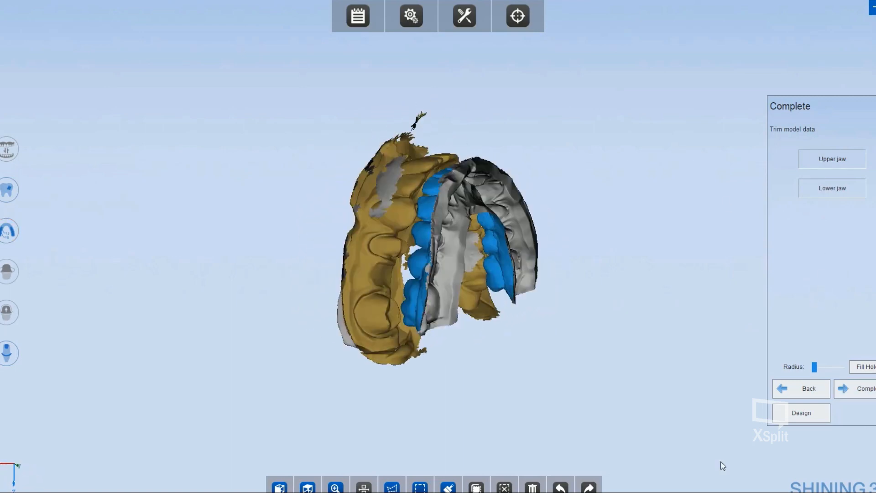
click(822, 190)
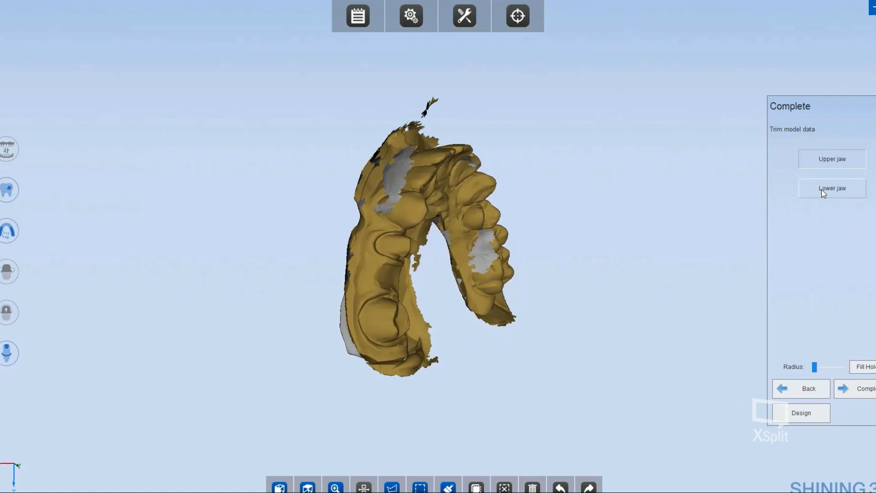
right_drag(470, 204, 391, 336)
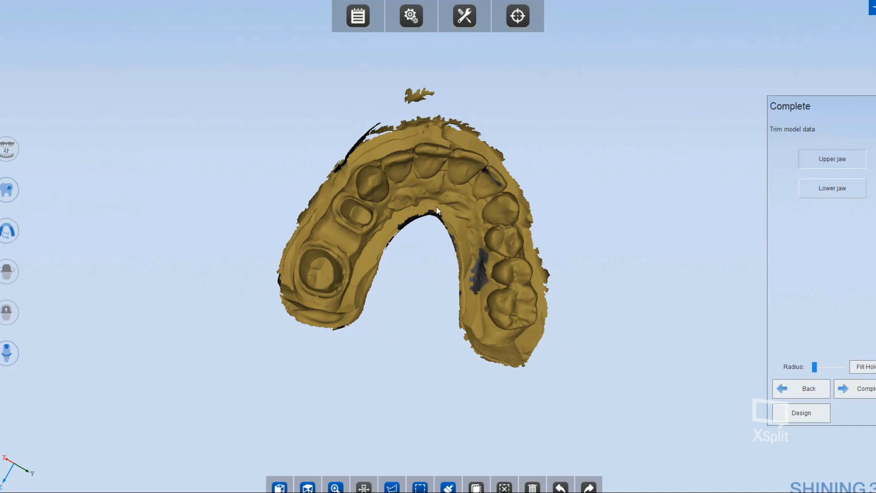
Trim the upper jaw scan by outlining the whole dental arch, inverting the selection, and deleting the surplus data around it and the leftover fragment.
right_drag(334, 191, 463, 161)
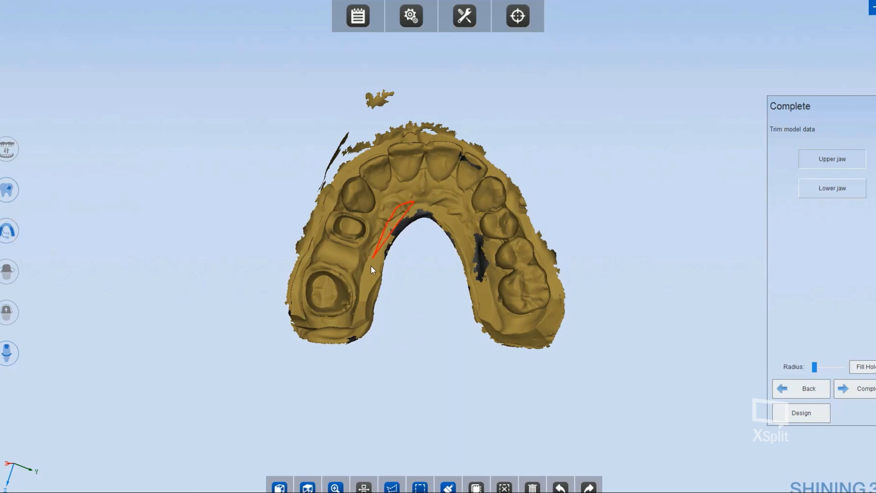
mouse_move(371, 266)
mouse_down()
mouse_move(349, 314)
mouse_move(309, 319)
mouse_move(301, 308)
mouse_move(304, 252)
mouse_move(346, 165)
mouse_move(394, 181)
mouse_up()
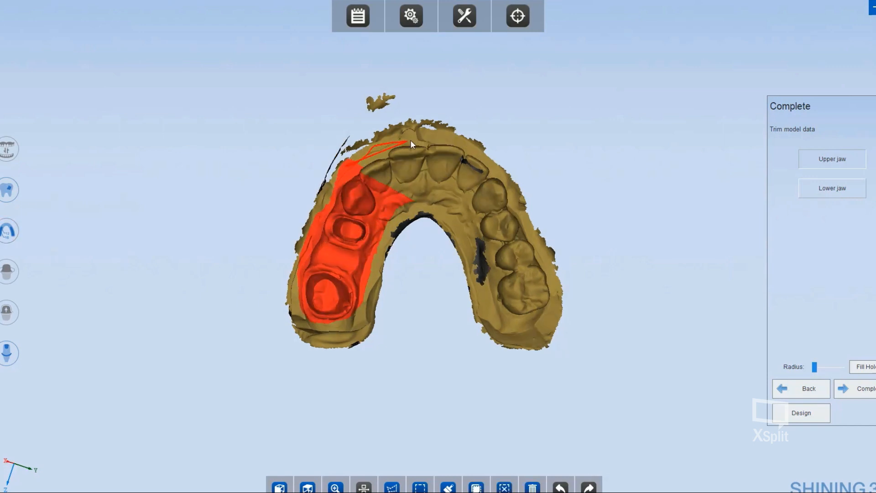
mouse_move(411, 141)
mouse_down()
mouse_move(448, 138)
mouse_move(506, 183)
mouse_move(552, 301)
mouse_move(515, 319)
mouse_move(494, 316)
mouse_move(467, 220)
mouse_move(450, 203)
mouse_move(397, 204)
mouse_up()
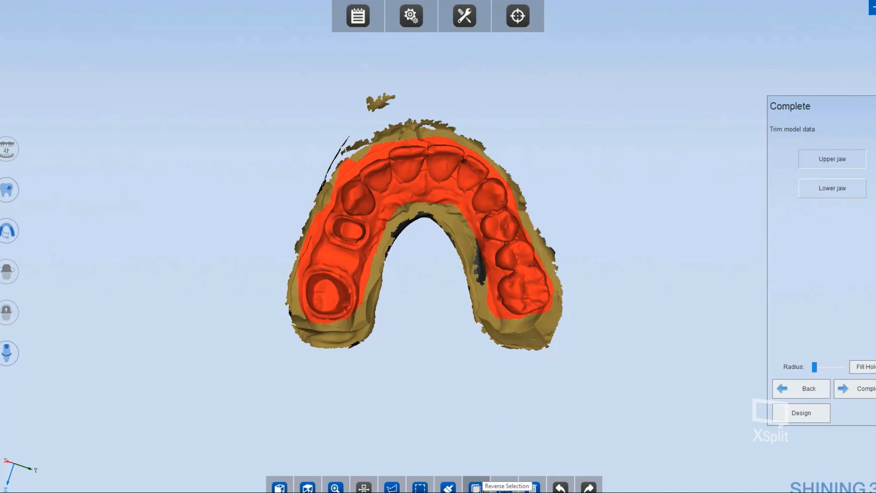
click(476, 487)
right_drag(425, 275, 460, 289)
key(Delete)
mouse_move(451, 296)
mouse_down()
mouse_move(471, 268)
mouse_move(449, 252)
mouse_up()
key(Delete)
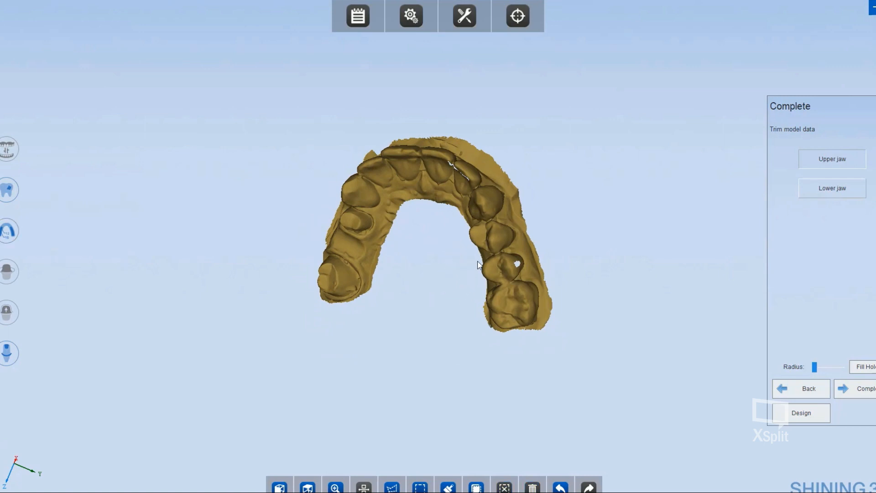
Undo the deletions of surplus data on the upper jaw scan and redo them.
right_drag(504, 289, 475, 318)
scroll(536, 288, up, 3)
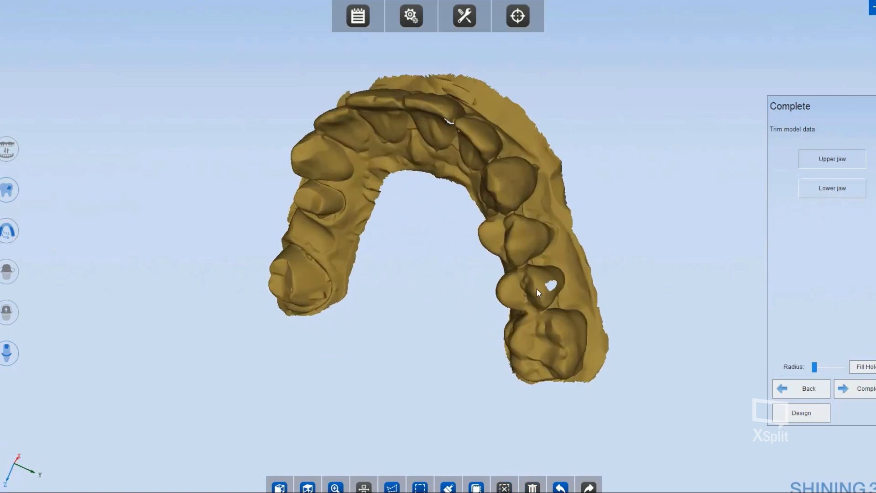
click(560, 488)
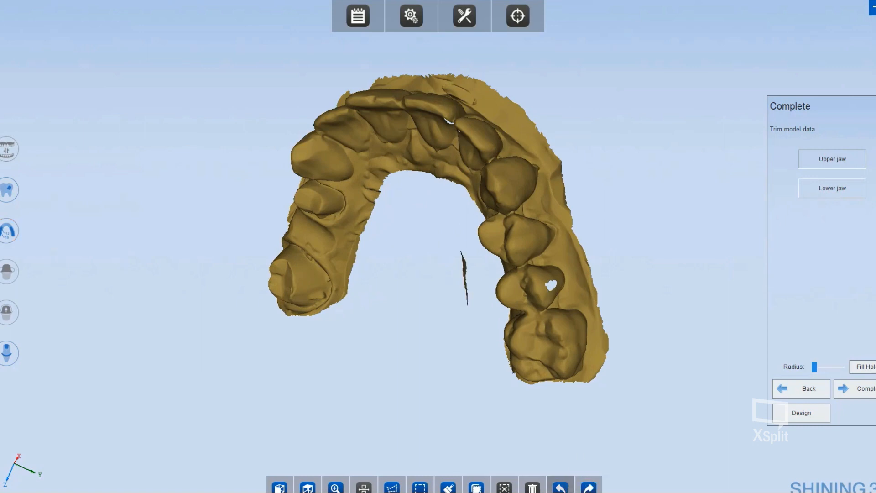
click(560, 487)
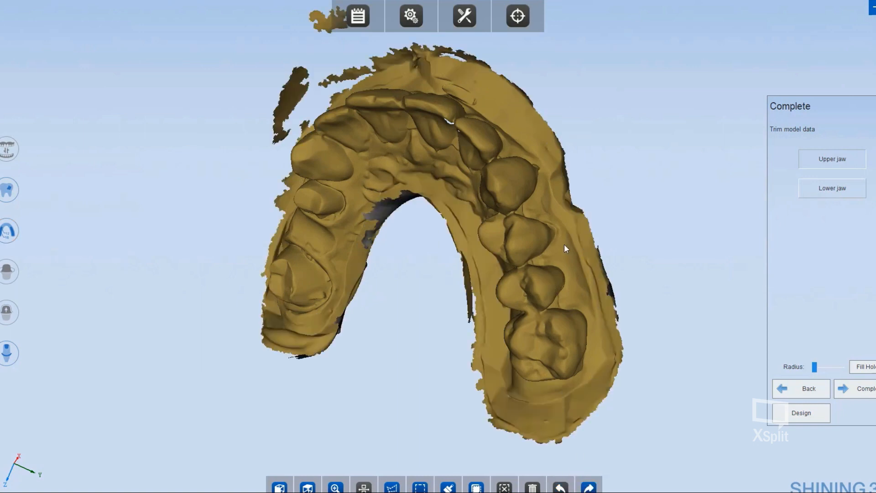
click(588, 487)
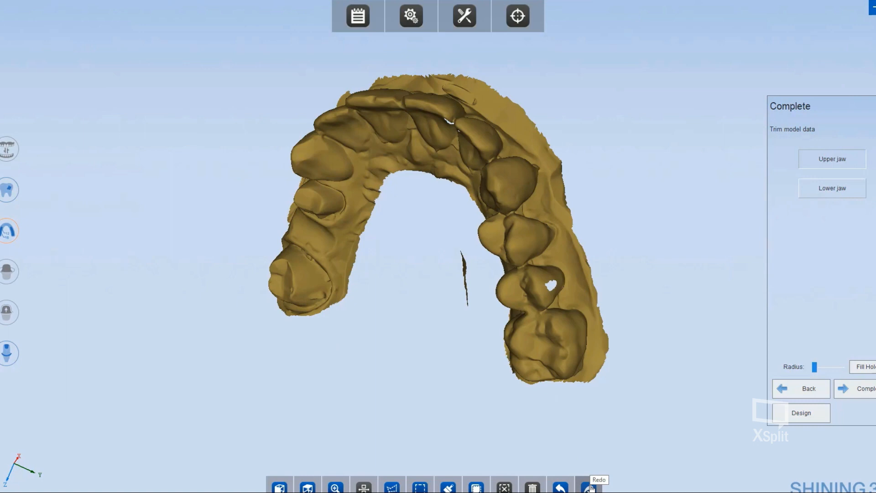
click(561, 487)
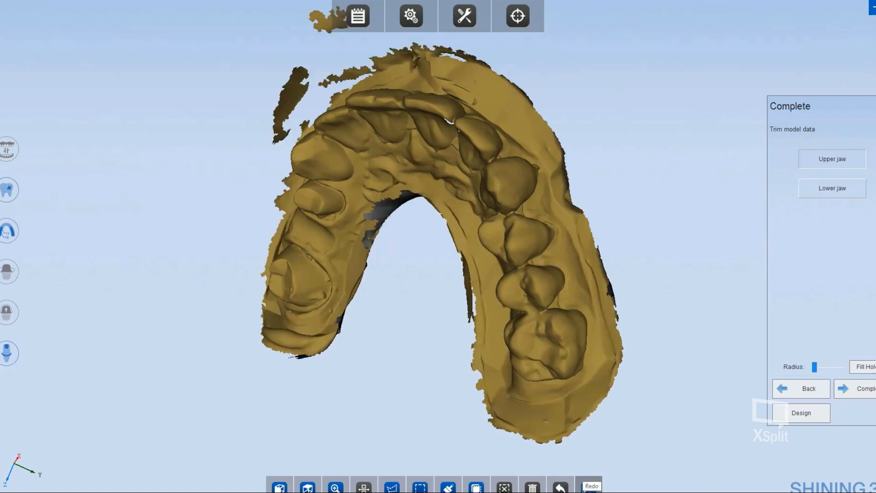
click(589, 487)
click(588, 488)
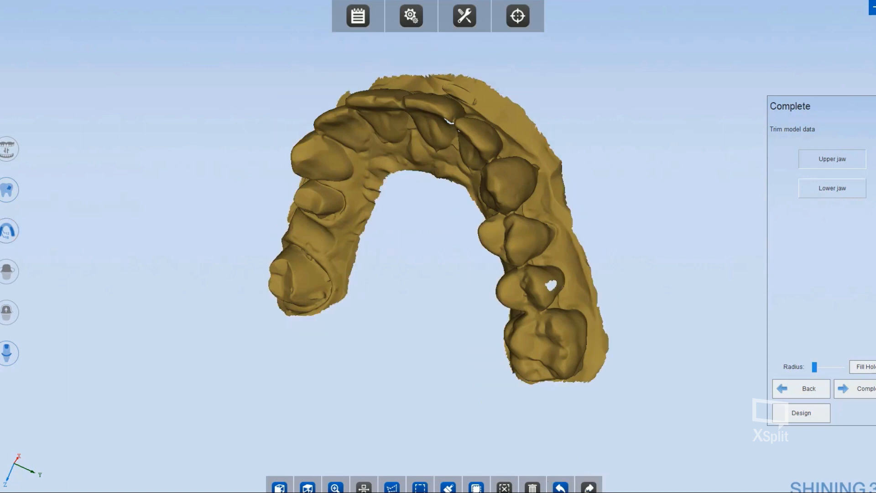
Fill the small holes between the front teeth and on the premolar of the upper jaw, using an increased hole radius.
drag(553, 272, 561, 246)
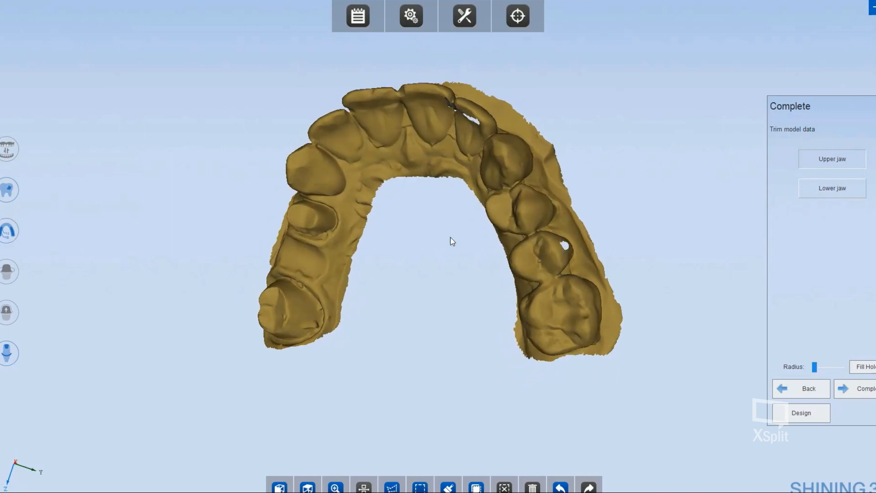
drag(451, 240, 455, 199)
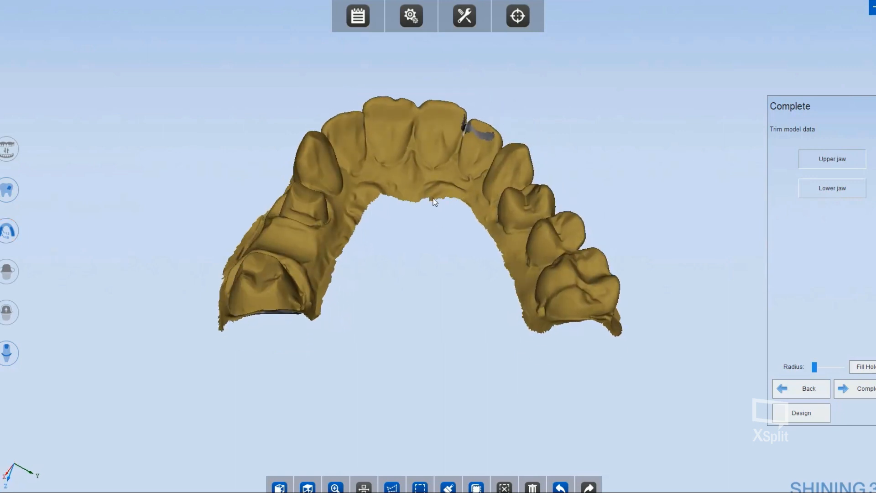
drag(435, 202, 419, 200)
drag(377, 141, 393, 182)
click(4, 188)
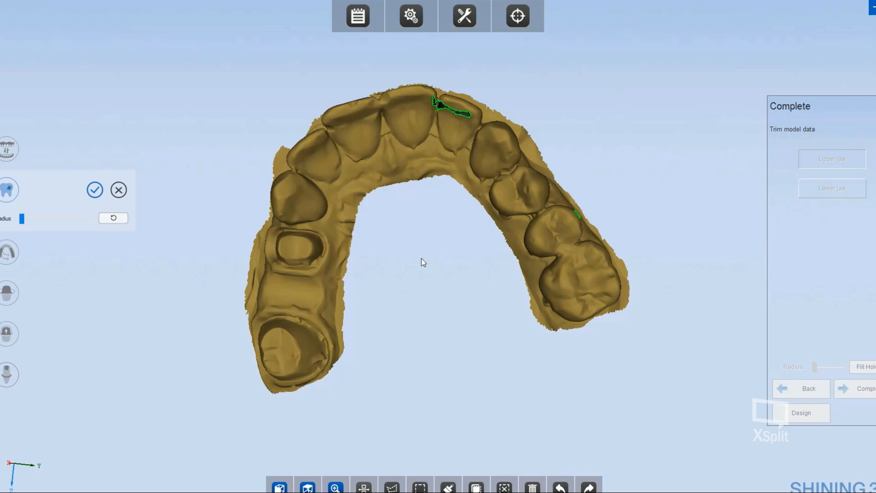
drag(411, 231, 407, 203)
scroll(406, 201, up, 4)
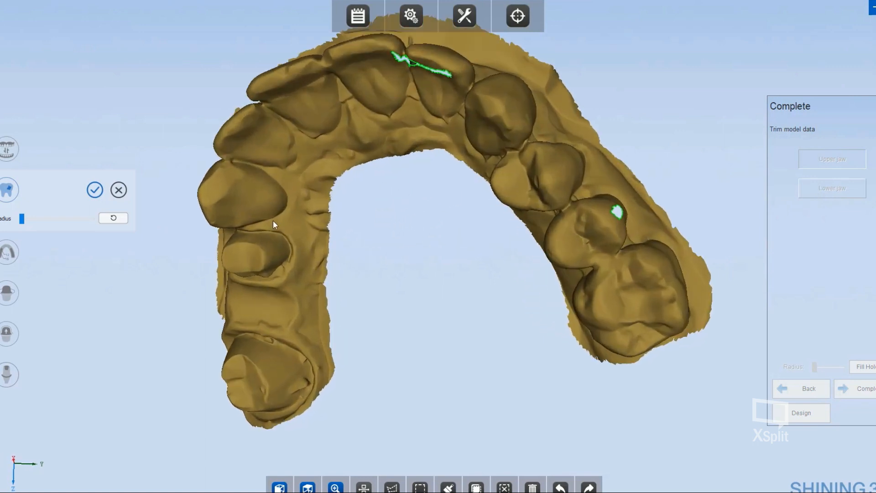
drag(21, 219, 40, 219)
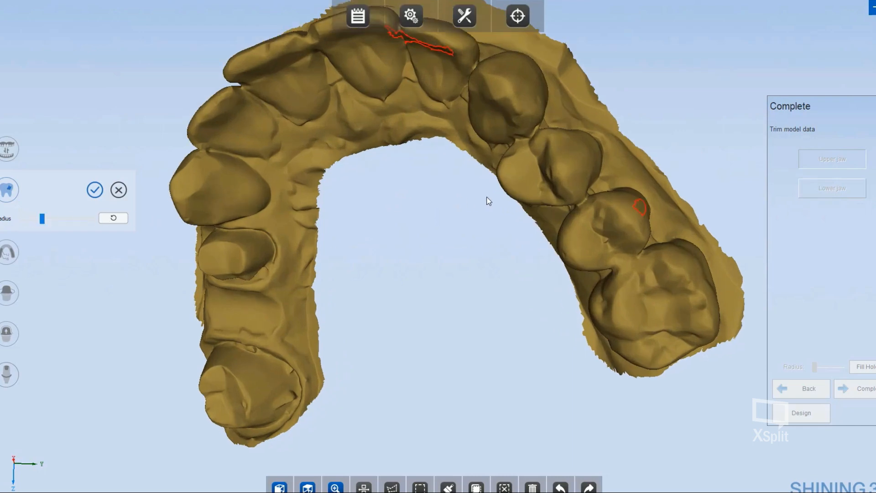
click(95, 190)
Inspect the filled upper jaw, show the lower jaw together with it, and complete the jaw models.
drag(351, 110, 402, 378)
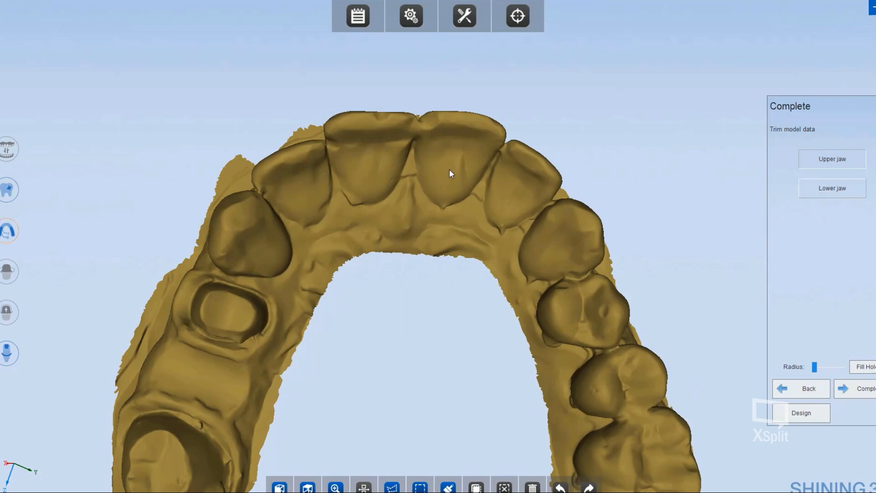
drag(450, 147, 383, 147)
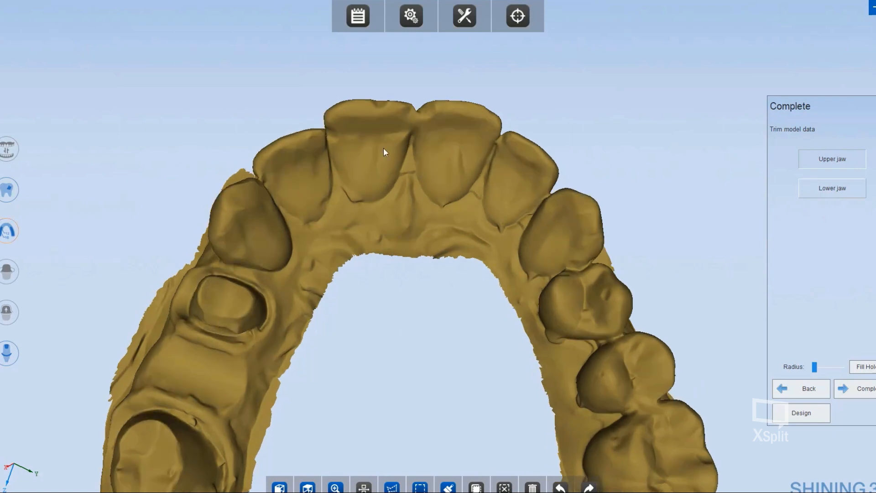
scroll(434, 154, down, 3)
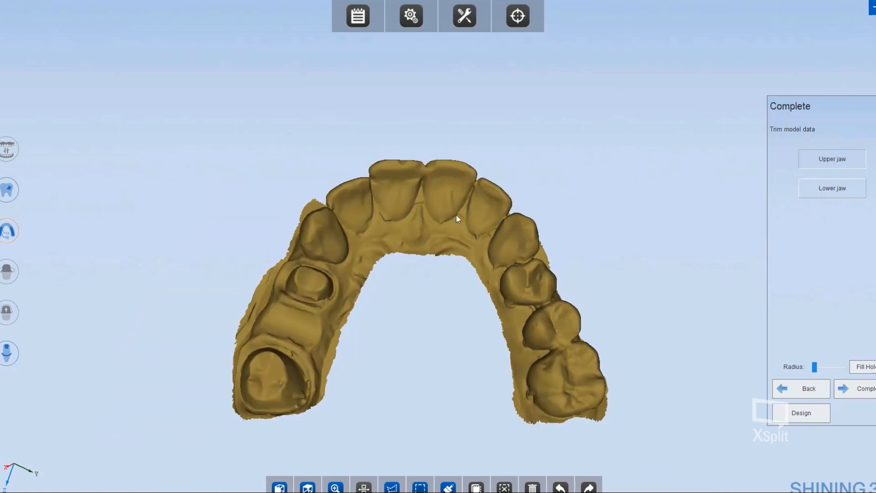
drag(455, 215, 404, 336)
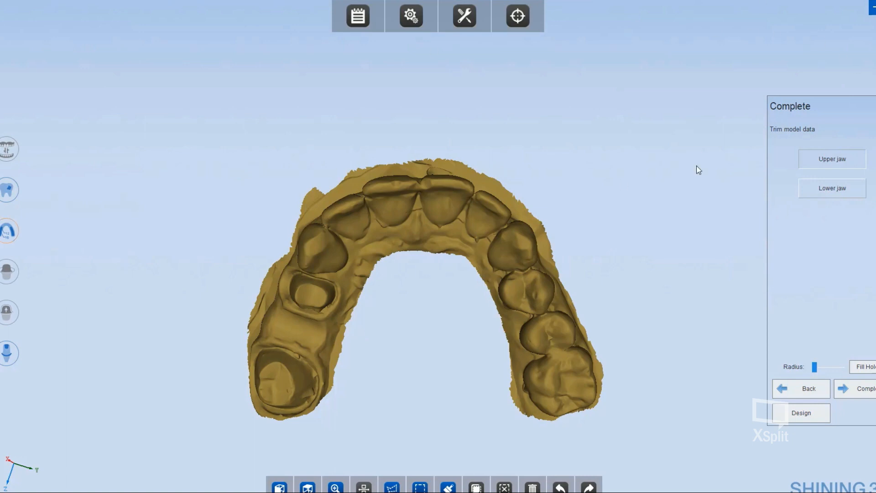
click(842, 163)
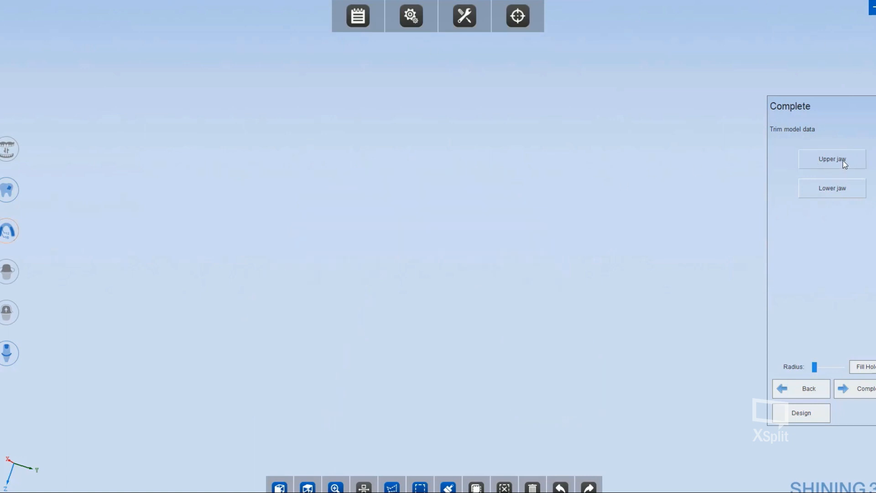
click(842, 162)
click(843, 192)
drag(403, 235, 485, 269)
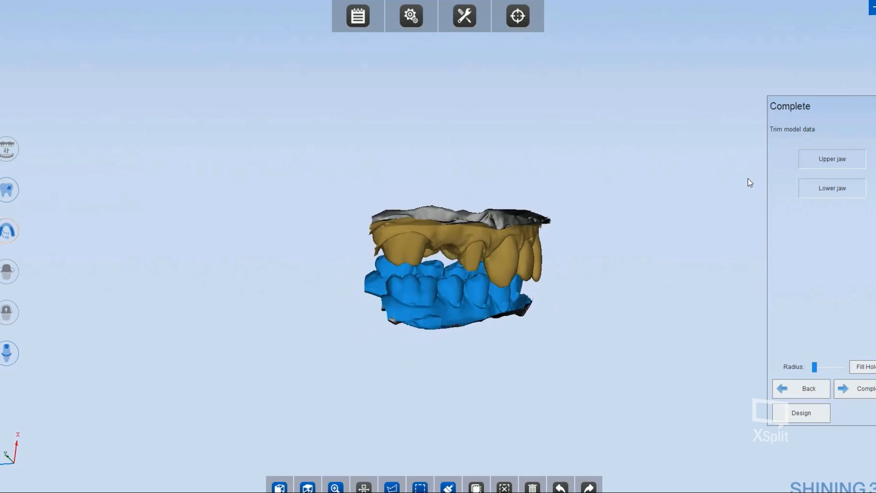
click(866, 389)
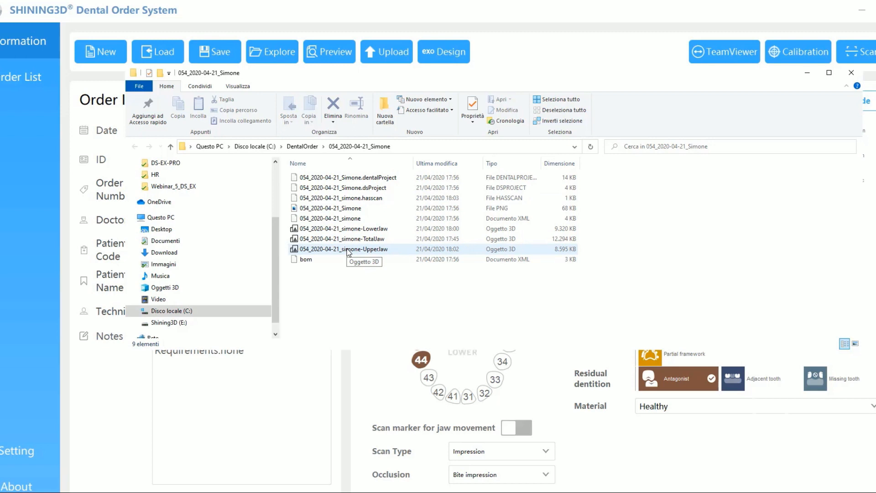
Minimize the order folder and look through the photos of intelligent add-scan, all-in-one scanning, dynamic articulator scan and intelligent sealing.
click(807, 73)
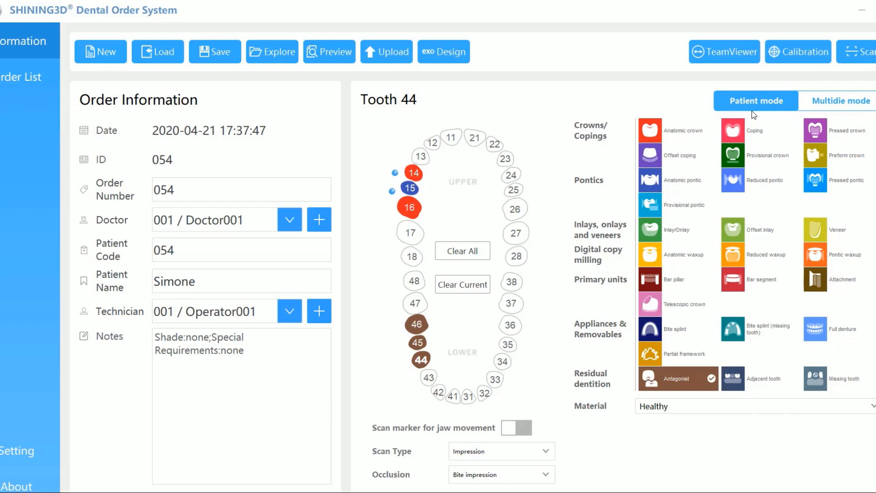
key(super)
key(super)
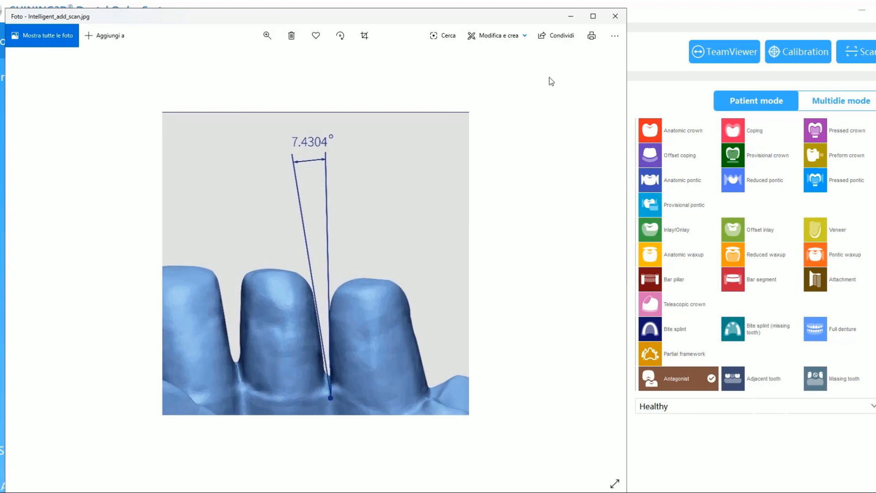
click(593, 17)
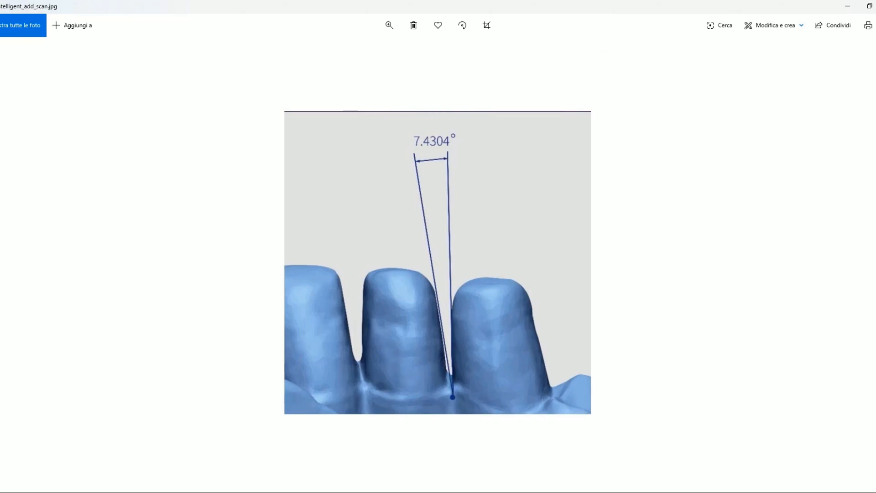
key(alt+Tab)
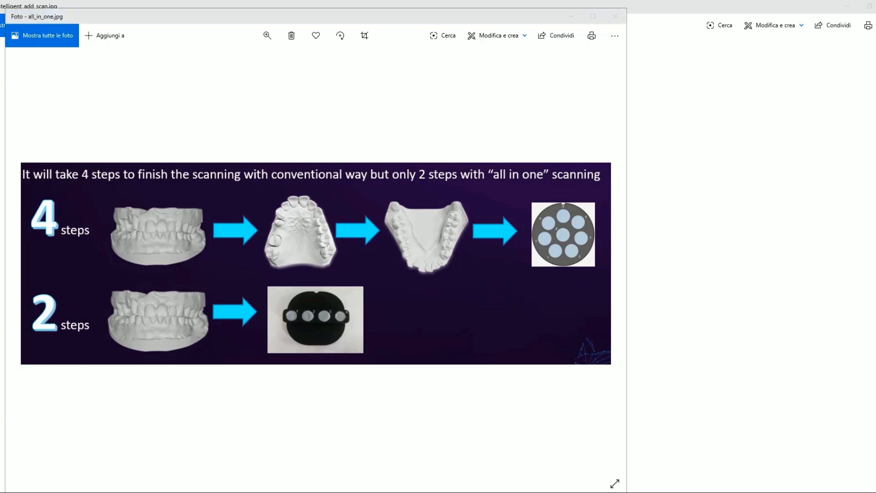
key(Right)
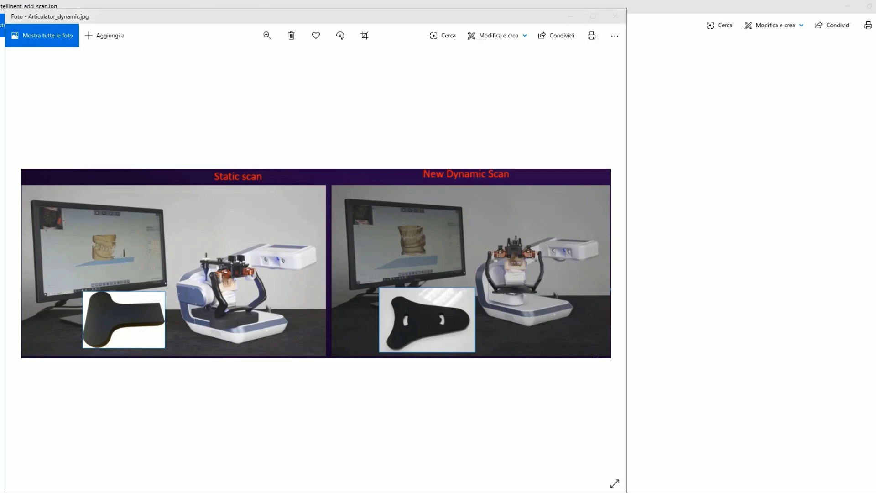
key(Right)
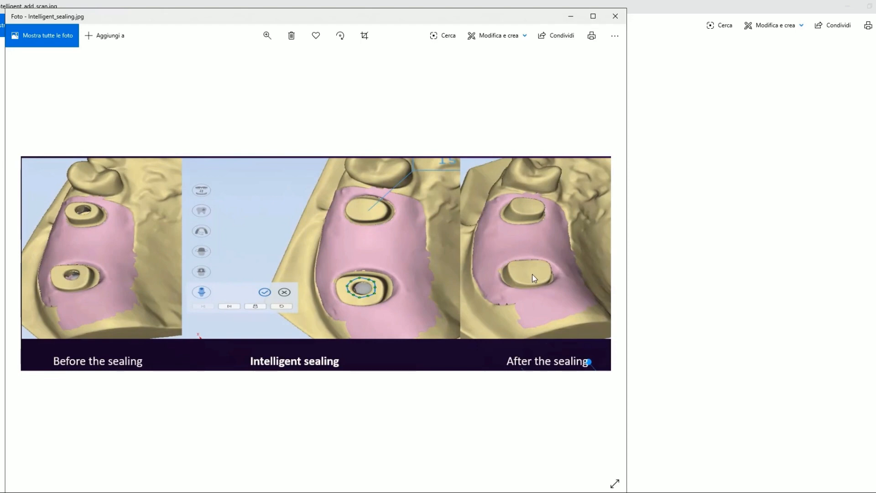
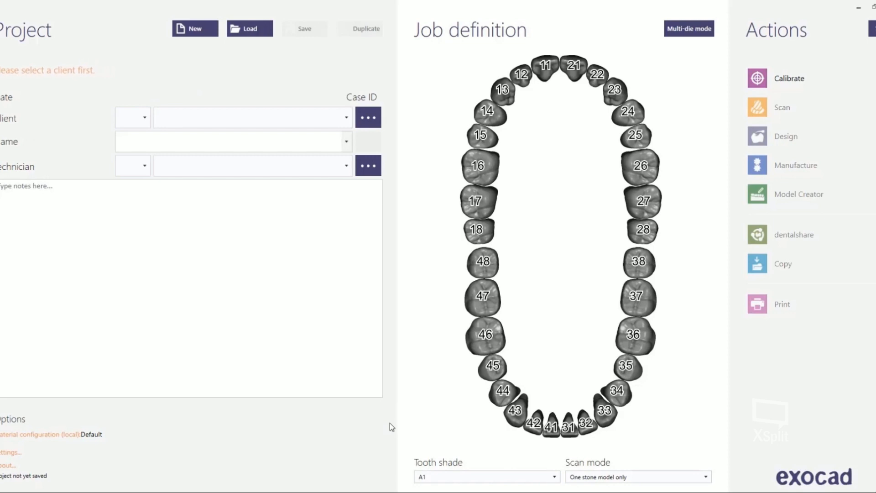
Switch to exocad, import the existing project 042_042 from its desktop folder, and start its design.
click(258, 32)
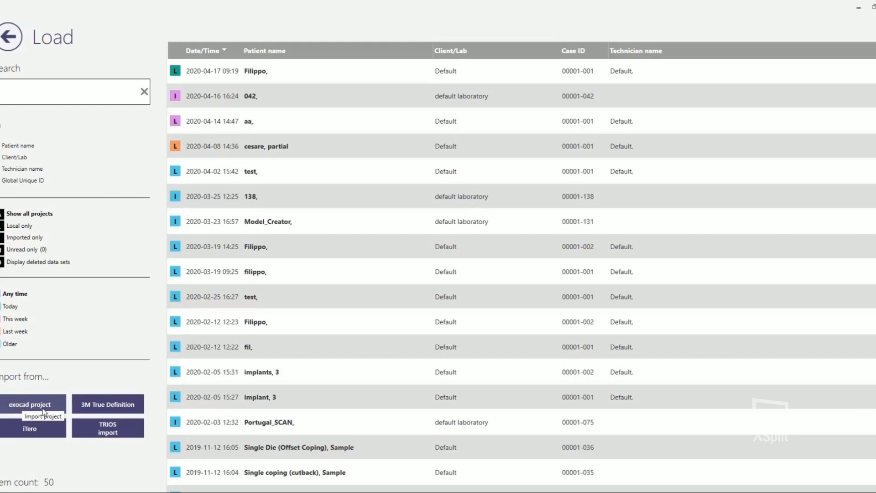
click(59, 403)
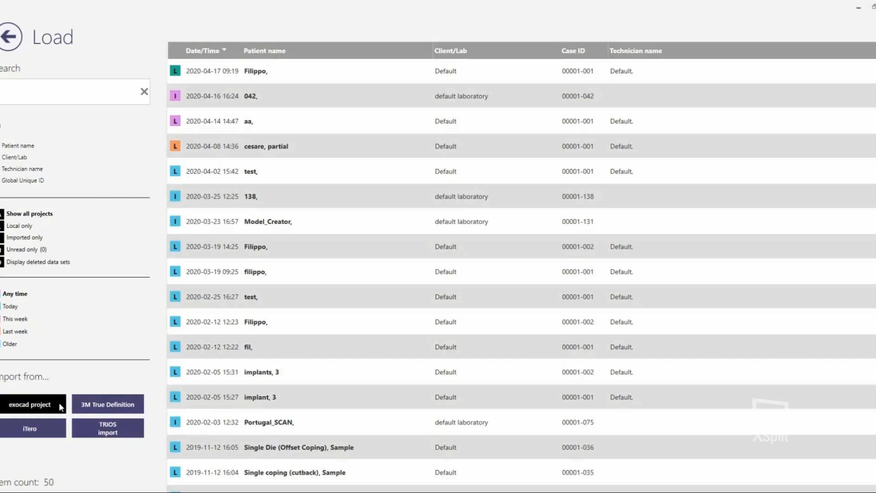
double_click(84, 70)
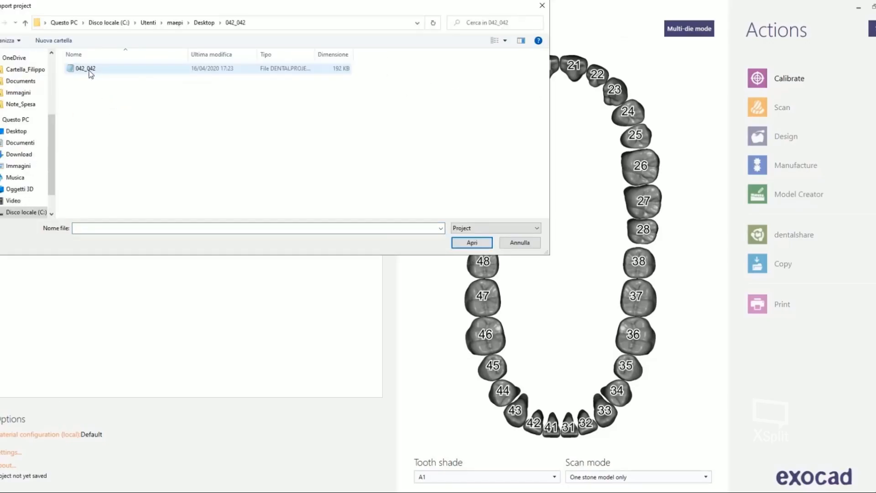
click(126, 69)
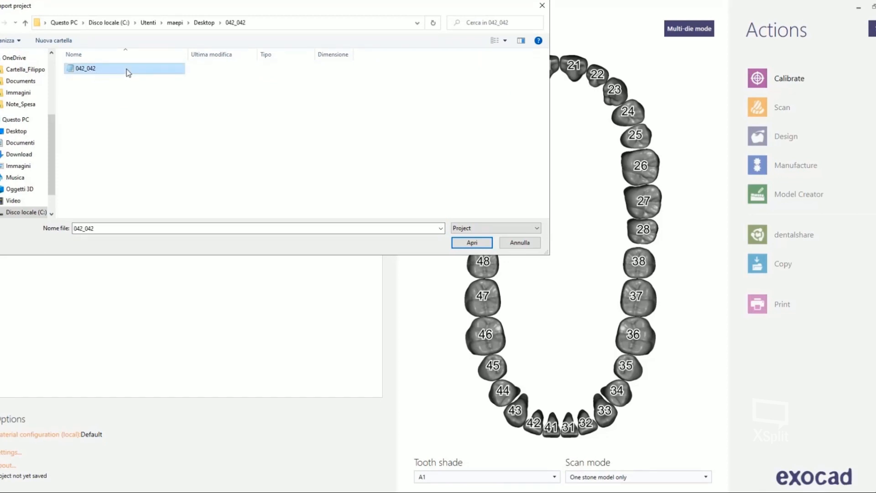
click(463, 246)
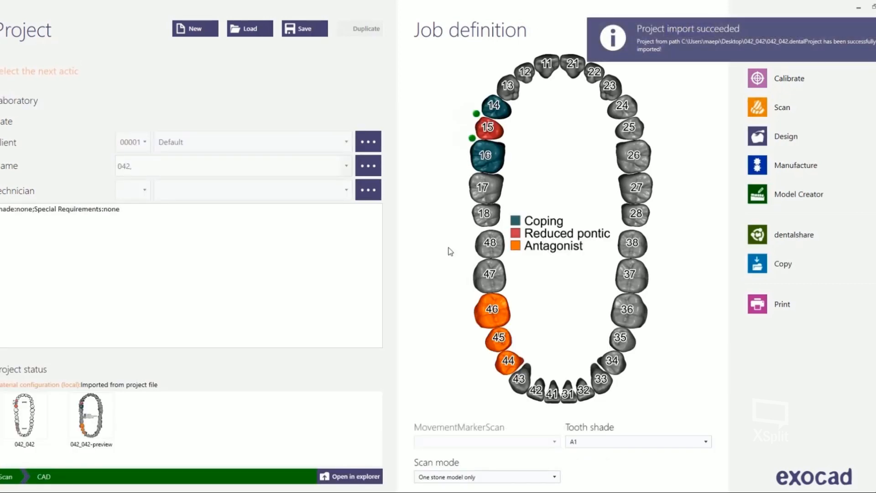
click(820, 141)
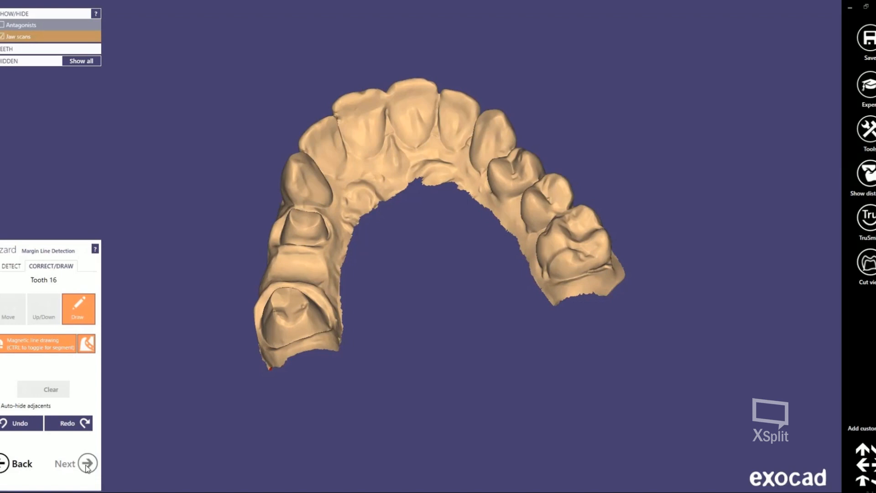
Try to detect the margin line of tooth 16 automatically from a buccal and a palatal point, and clear the result.
right_drag(360, 304, 360, 313)
scroll(360, 313, up, 3)
middle_drag(360, 313, 511, 295)
scroll(332, 302, up, 2)
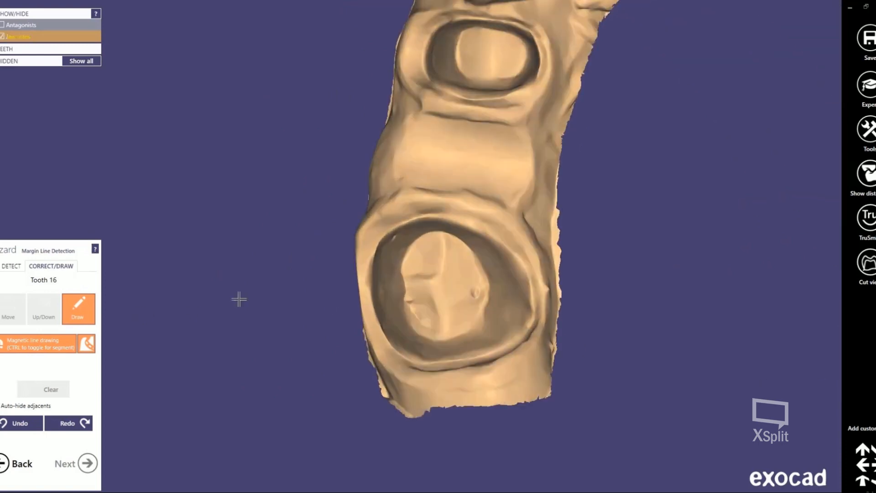
click(12, 266)
scroll(377, 297, up, 2)
right_drag(377, 297, 386, 298)
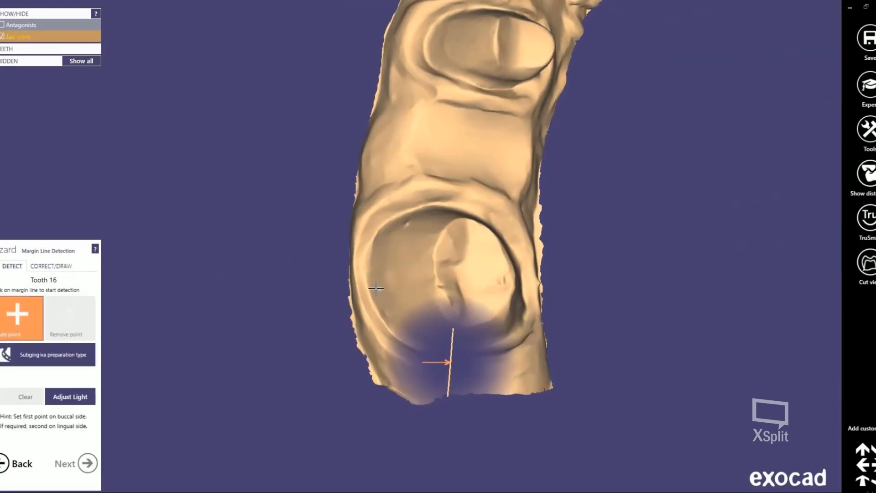
click(367, 293)
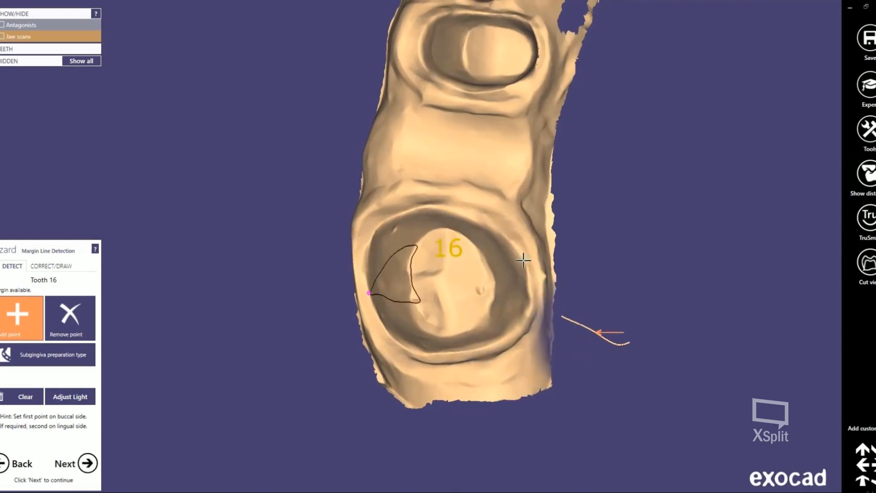
click(529, 261)
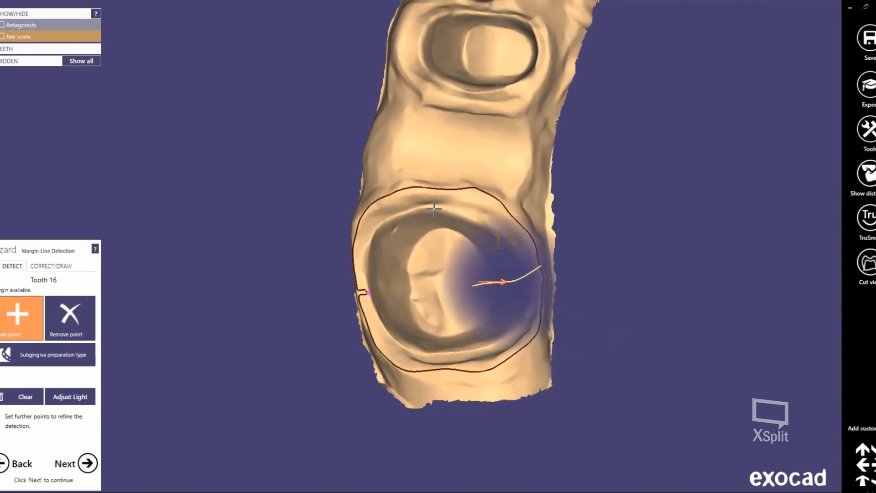
click(28, 395)
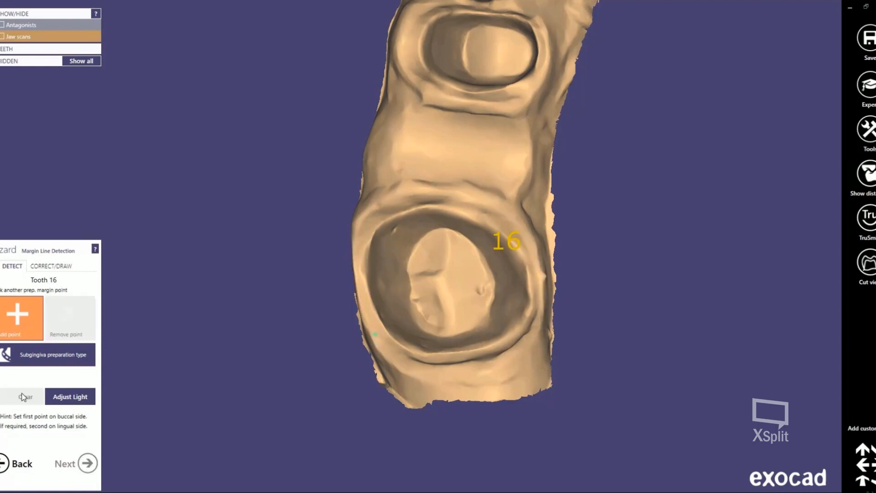
Draw the margin line of tooth 16 manually with magnetic line drawing, from the mesial edge around the palatal side to the distal edge.
click(64, 270)
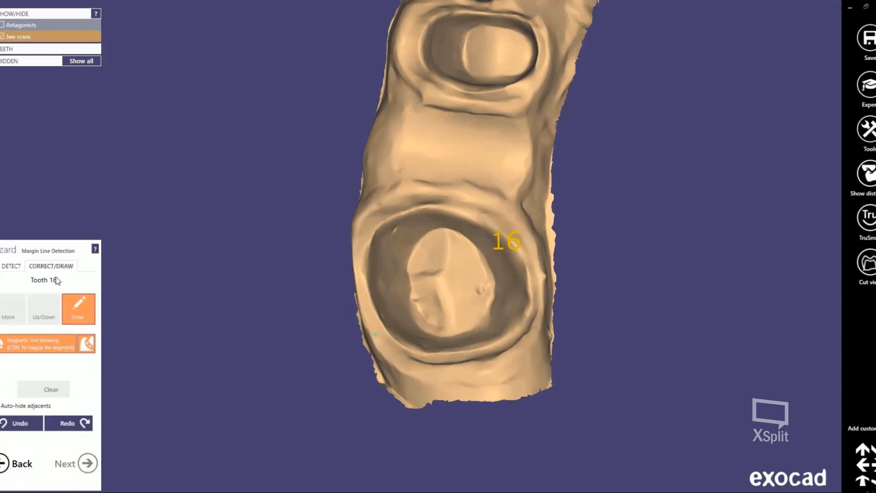
scroll(394, 249, up, 3)
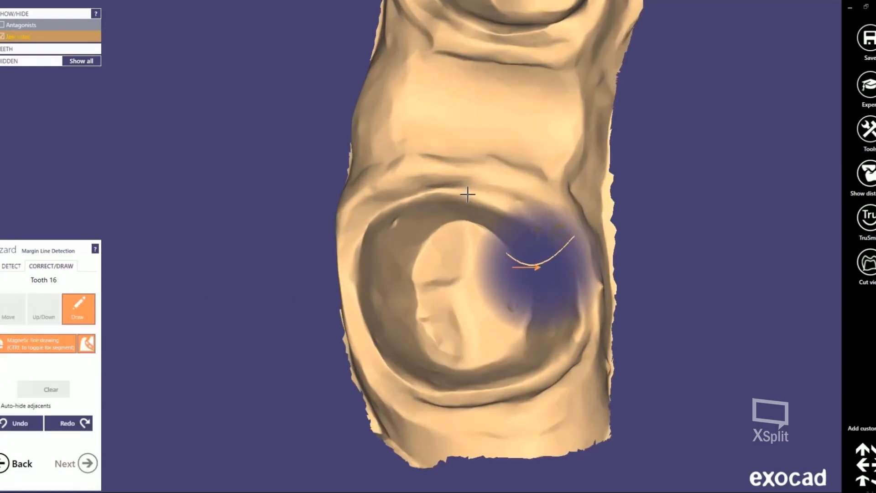
click(465, 193)
click(502, 209)
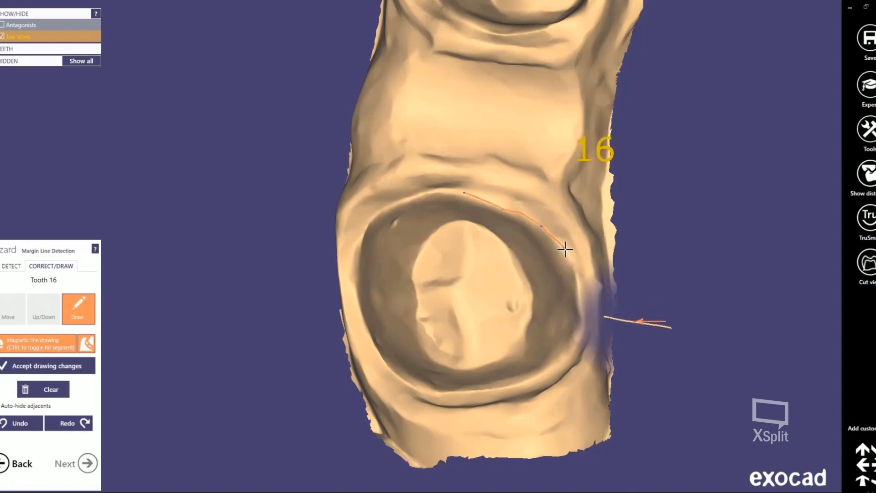
scroll(568, 268, up, 2)
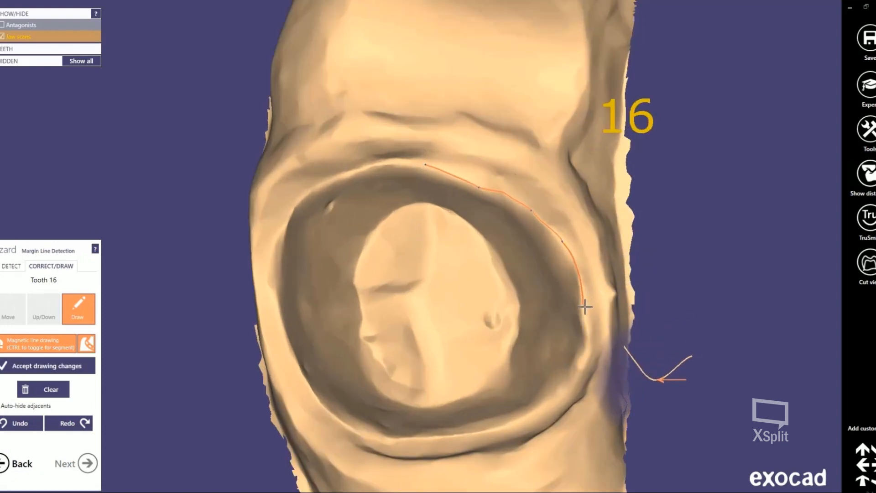
click(585, 354)
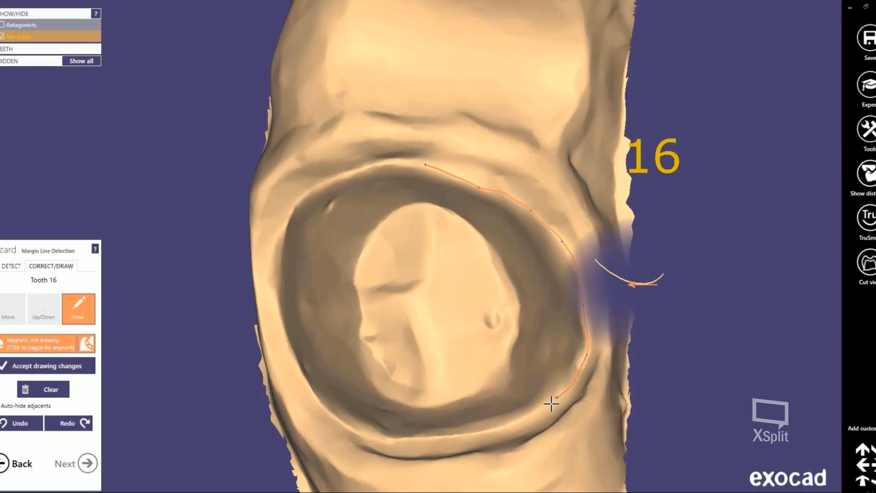
click(542, 408)
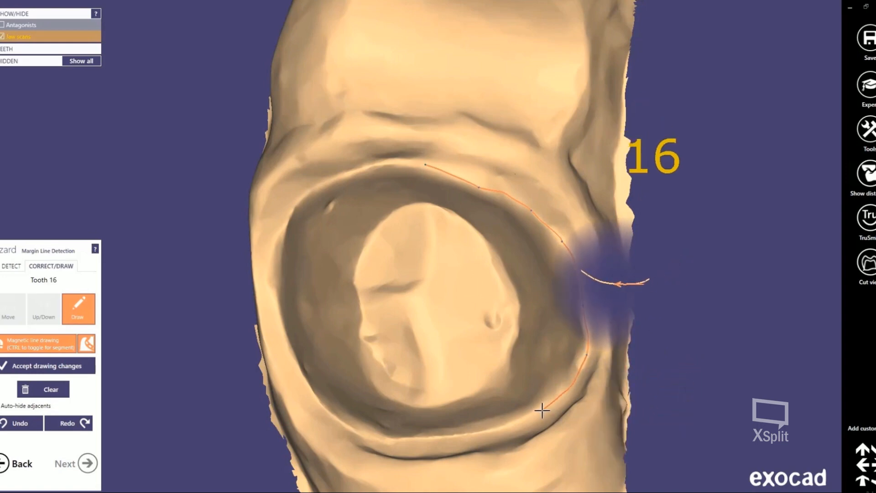
click(466, 434)
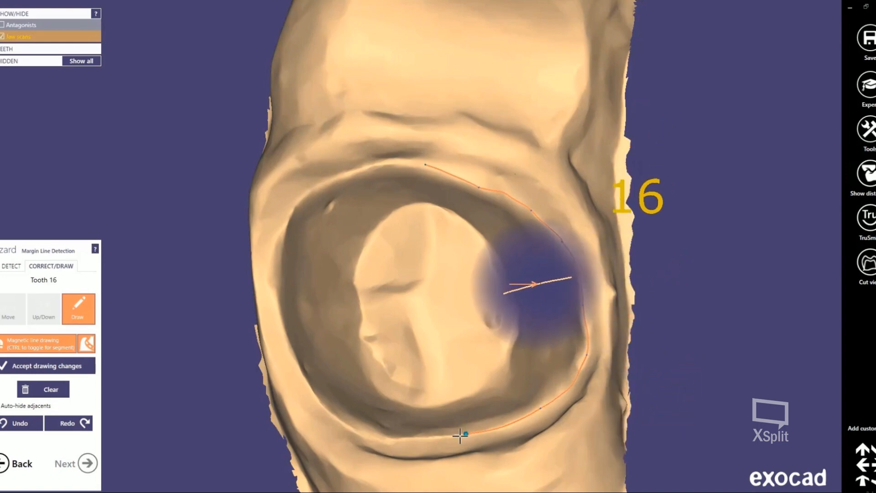
click(380, 438)
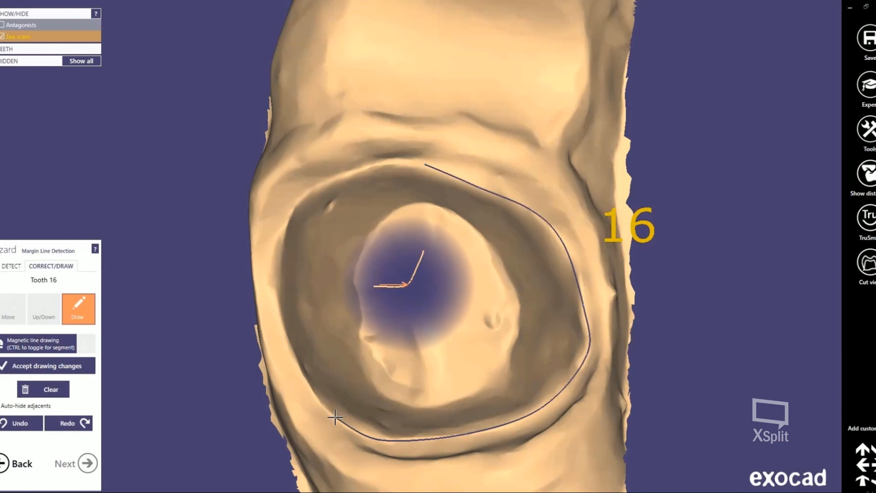
Continue the margin line of tooth 16 along the buccal side without magnetic drawing and close it at its mesial start point.
click(334, 416)
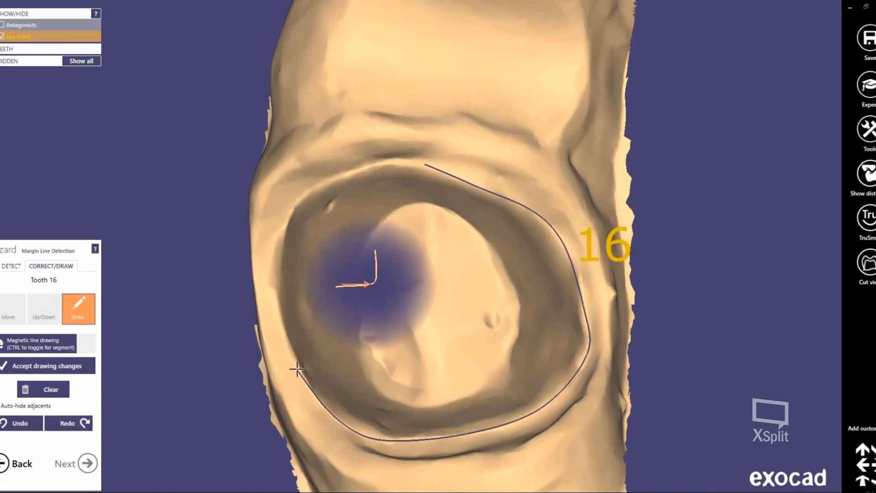
right_drag(298, 351, 313, 353)
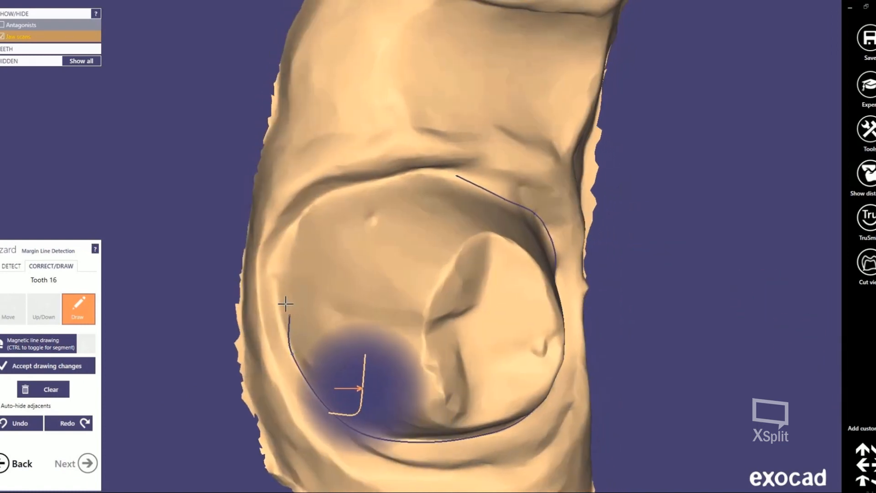
click(276, 278)
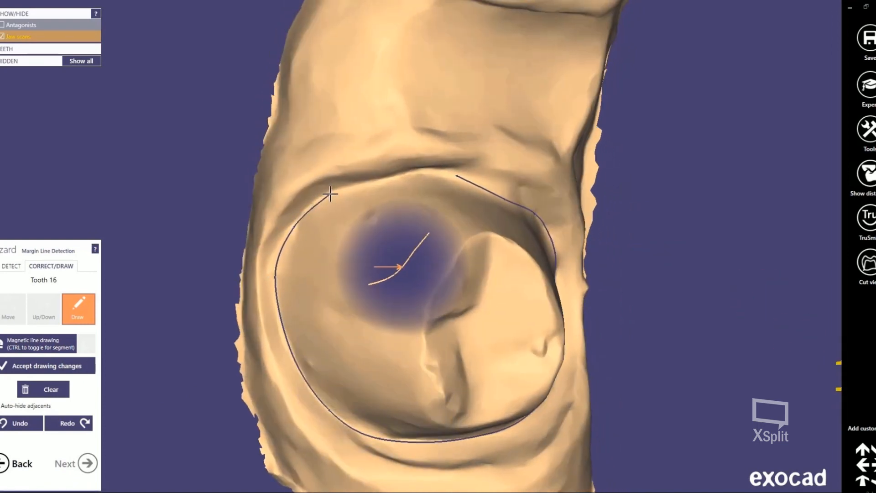
click(445, 172)
mouse_move(446, 172)
right_down()
mouse_move(347, 283)
mouse_move(200, 376)
right_up()
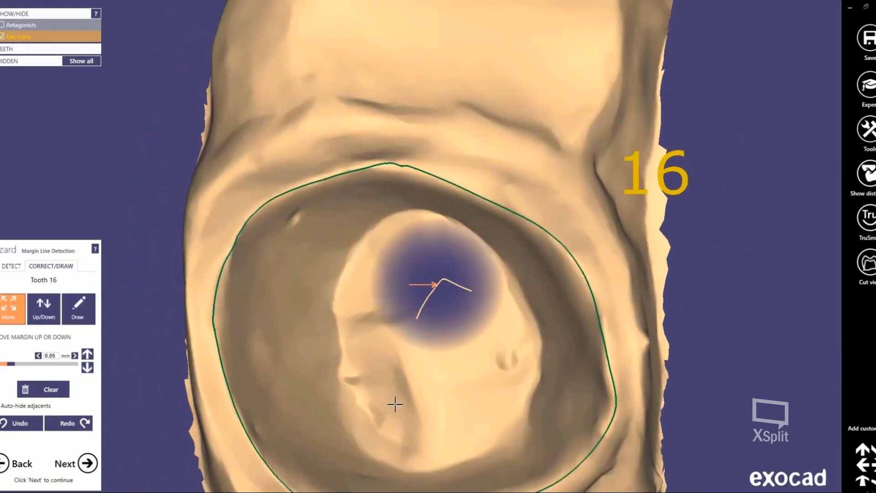
Examine the closed margin line of tooth 16 from several angles for places where it leaves the preparation edge.
middle_drag(395, 404, 414, 295)
scroll(477, 221, down, 3)
right_drag(329, 305, 379, 272)
scroll(379, 272, down, 3)
right_drag(452, 223, 592, 237)
scroll(588, 238, up, 3)
right_drag(420, 246, 416, 251)
scroll(418, 252, up, 2)
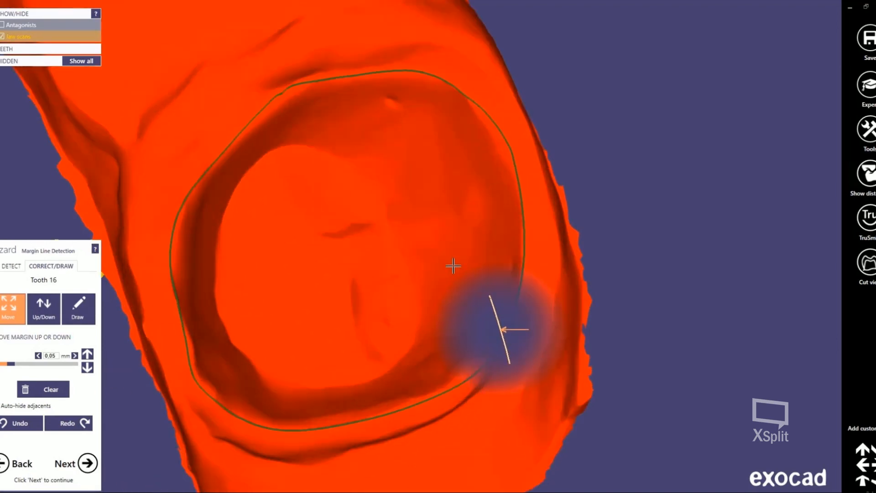
scroll(454, 265, up, 4)
scroll(467, 314, down, 4)
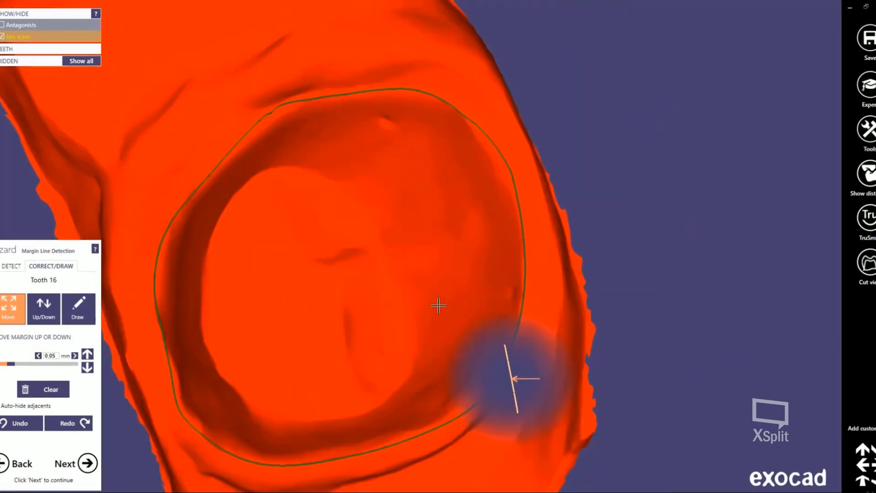
scroll(438, 305, down, 3)
right_drag(547, 215, 583, 195)
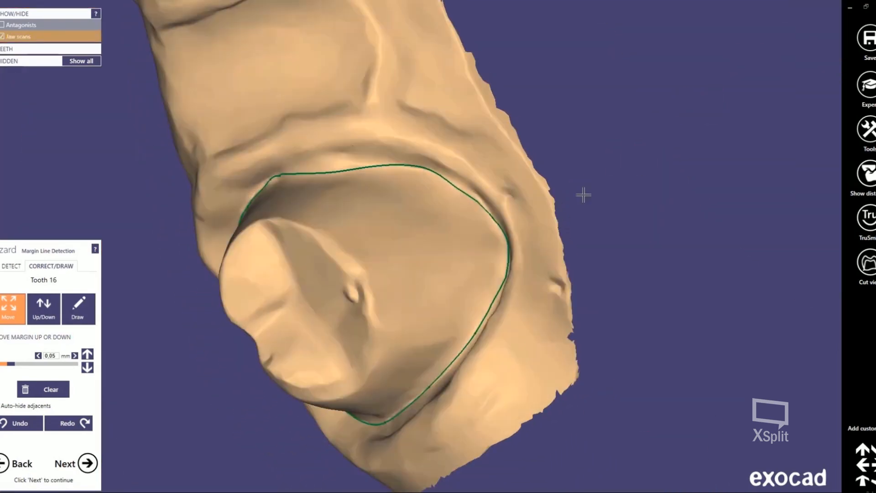
scroll(491, 237, up, 6)
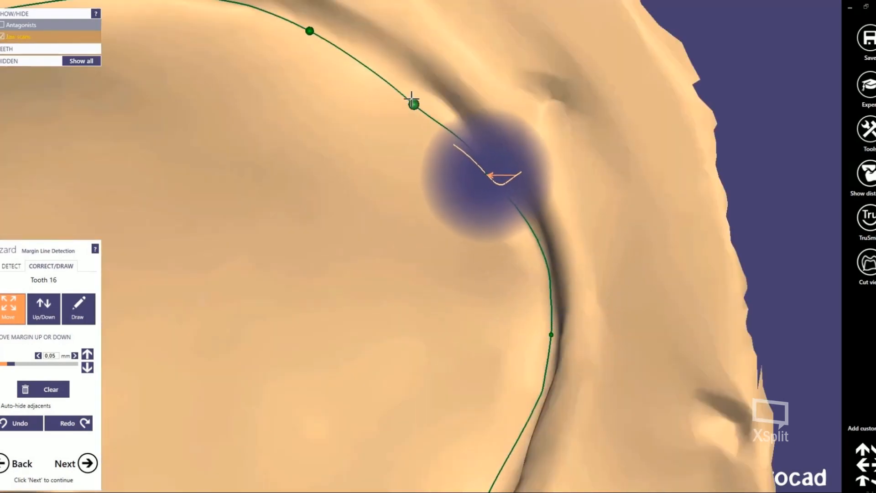
scroll(443, 261, down, 2)
right_drag(256, 259, 274, 256)
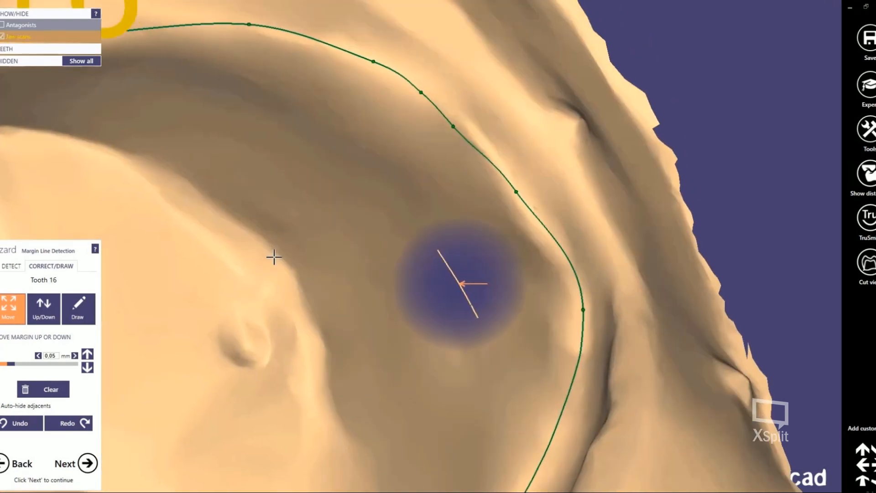
Move the mesial control points of tooth 16's margin line outward onto the preparation edge and proceed to tooth 14.
middle_drag(289, 216, 699, 329)
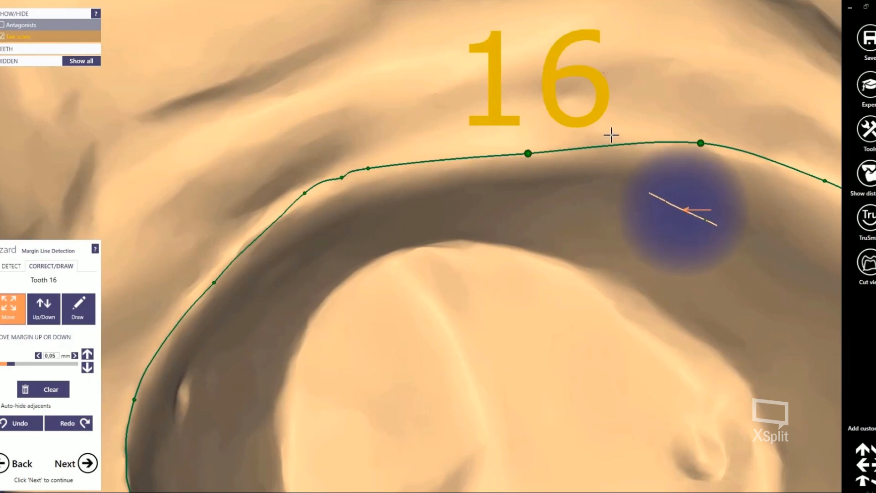
drag(615, 145, 610, 129)
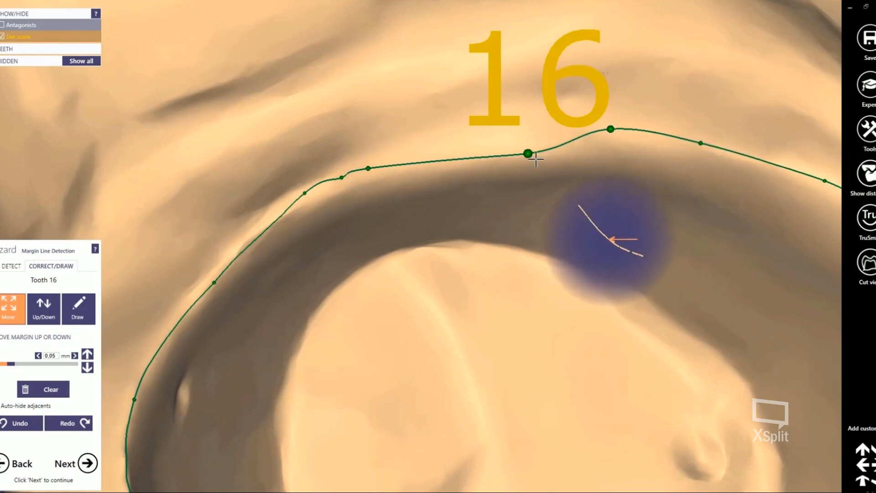
drag(529, 154, 509, 142)
drag(368, 169, 400, 153)
scroll(360, 315, down, 3)
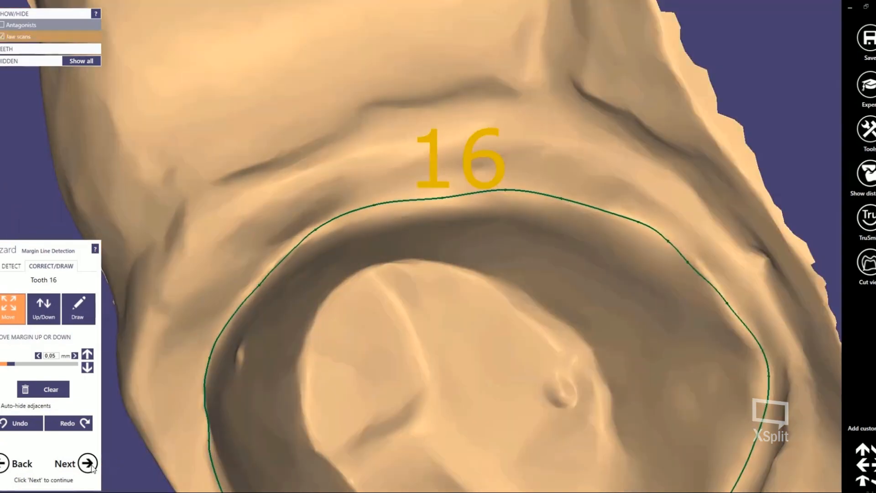
click(92, 466)
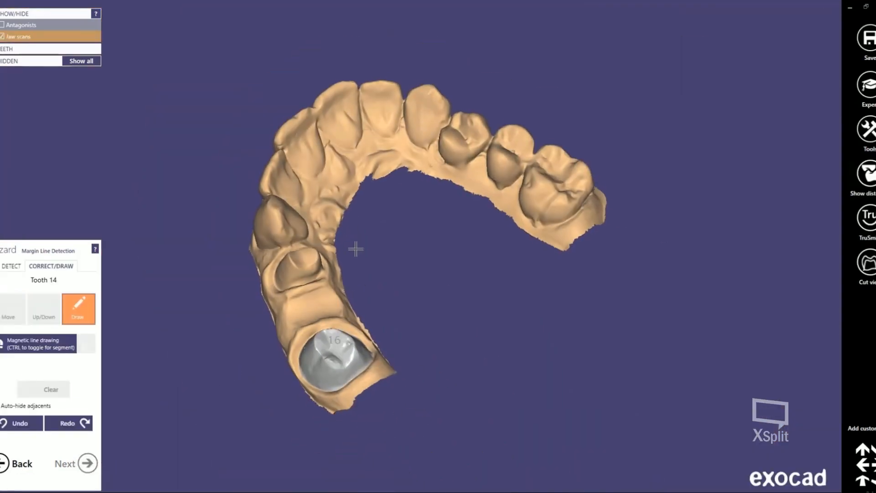
Draw the margin line of tooth 14 manually from its distobuccal corner along the distal edge to the palatal side.
scroll(596, 285, up, 5)
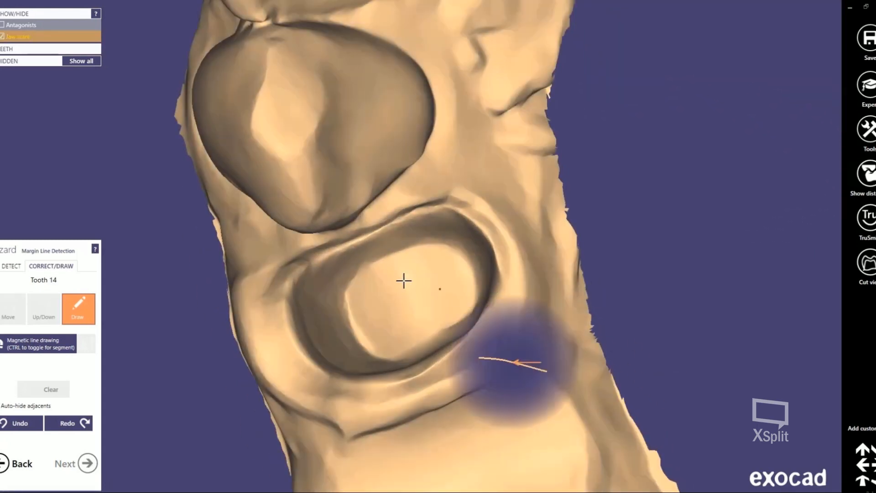
mouse_move(398, 279)
right_down()
mouse_move(377, 276)
mouse_move(346, 299)
right_up()
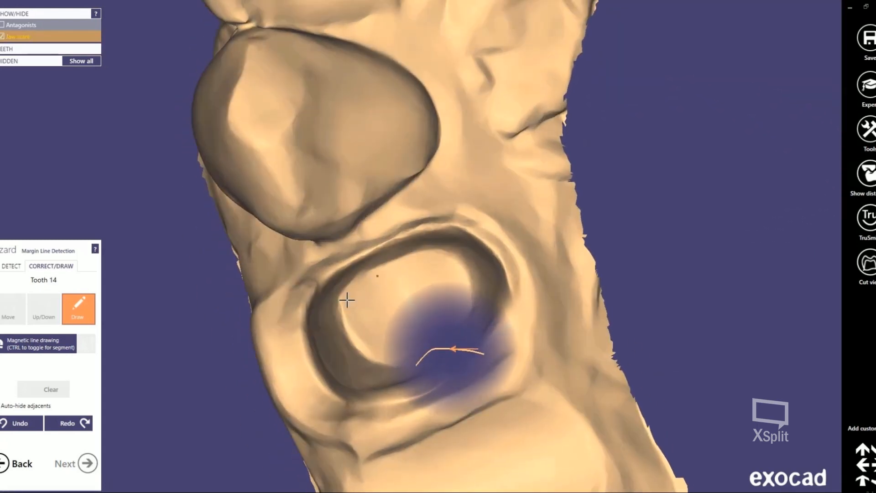
click(306, 366)
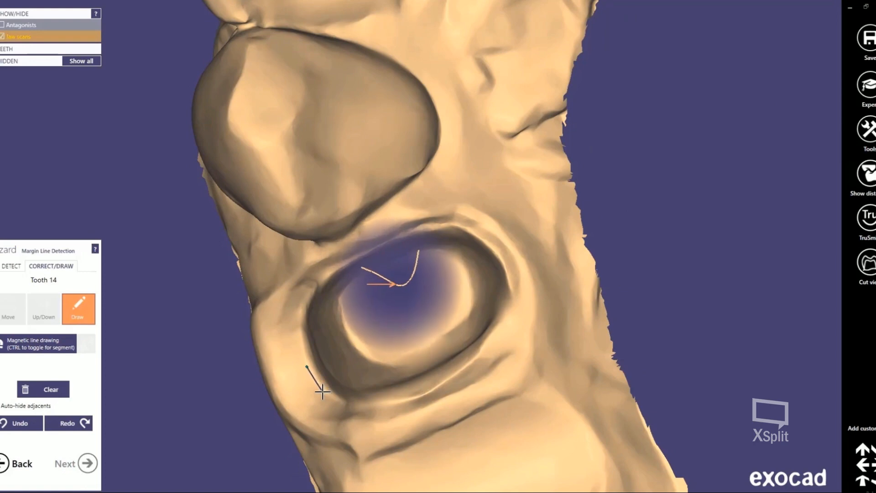
click(373, 403)
click(441, 386)
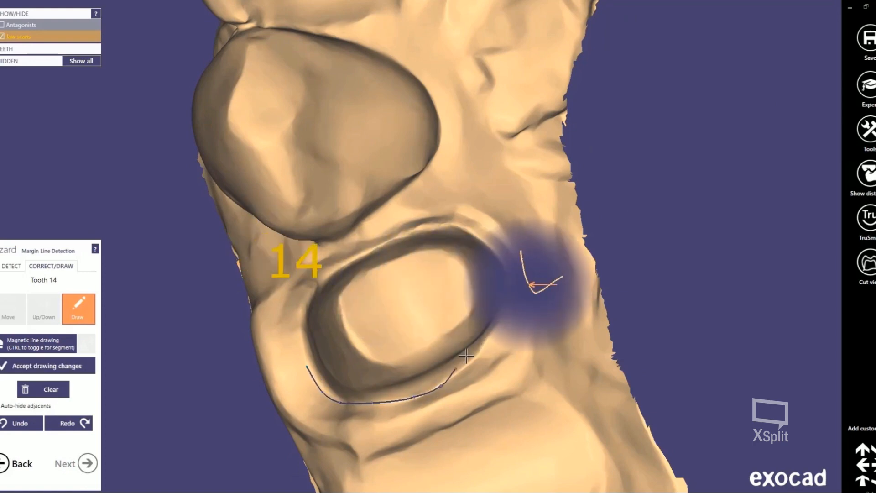
click(482, 352)
scroll(505, 314, up, 5)
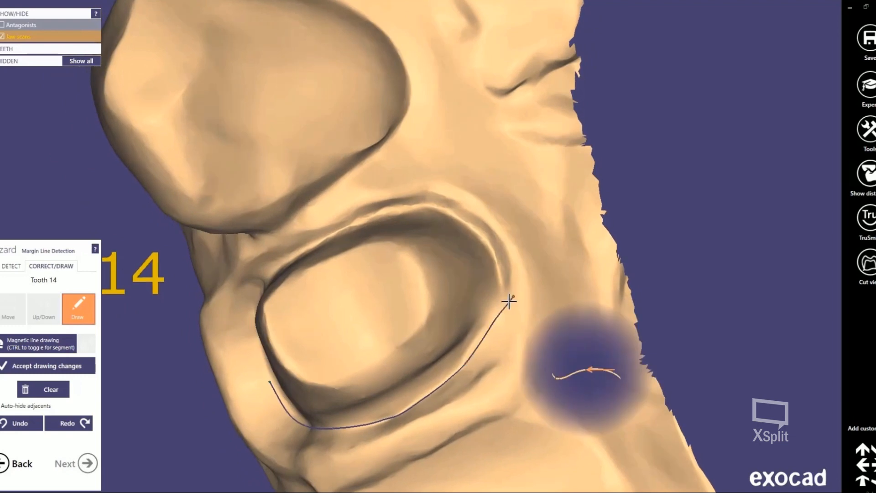
click(487, 321)
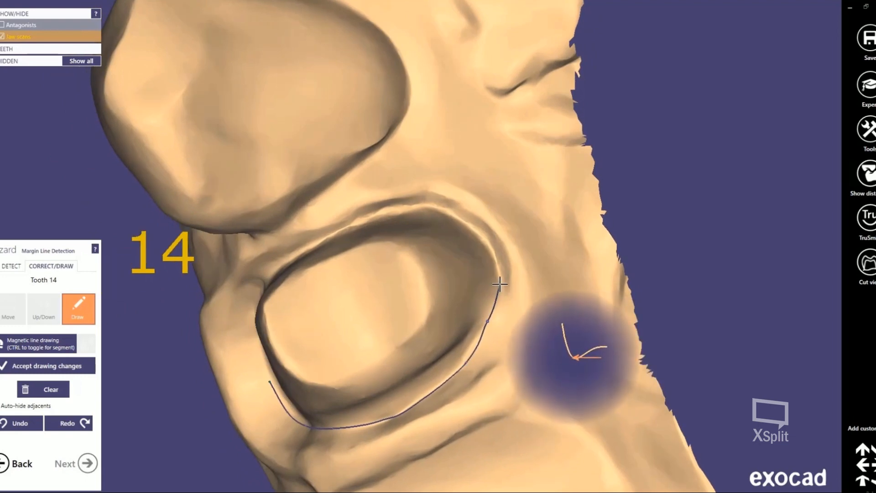
click(502, 285)
Continue the margin line of tooth 14 around the mesiopalatal corner onto the mesial edge.
right_drag(504, 281, 500, 280)
click(477, 250)
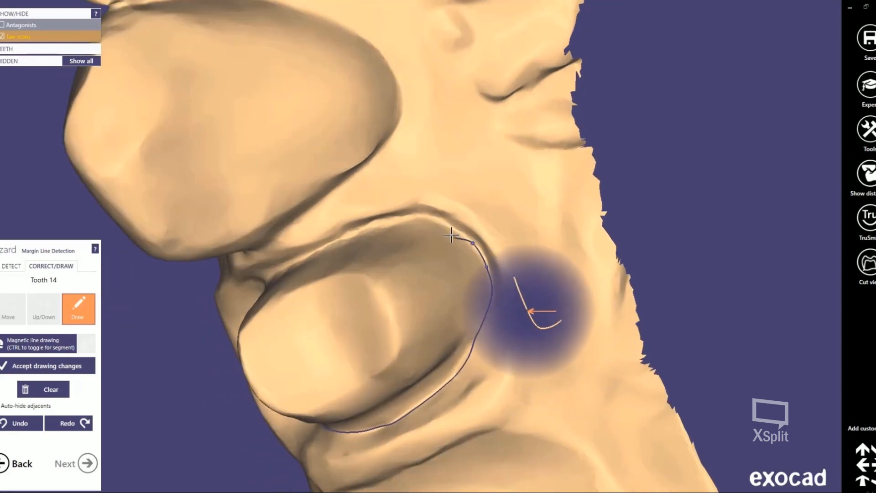
click(442, 222)
right_drag(440, 222, 389, 208)
scroll(441, 222, up, 3)
click(440, 205)
click(396, 211)
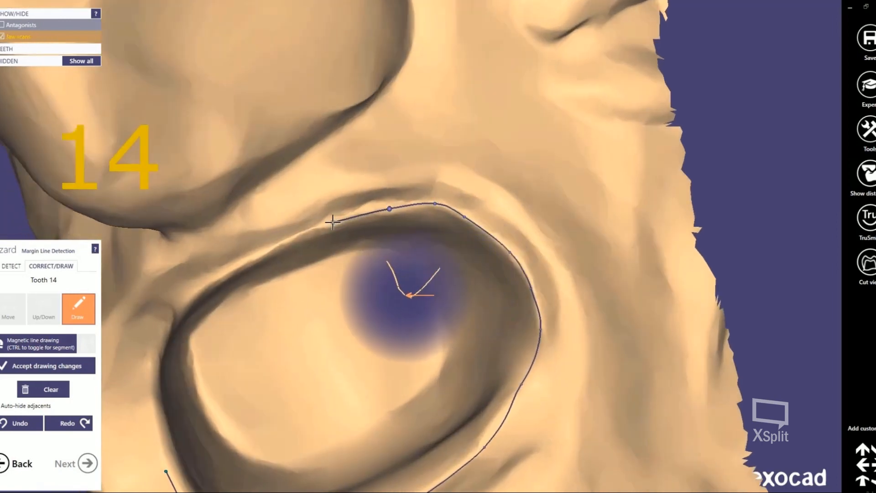
Draw the rest of tooth 14's margin line along the mesial and buccal edges, close it at its start and proceed to the crown bottoms.
click(331, 223)
click(290, 237)
click(236, 264)
right_drag(236, 264, 238, 263)
click(190, 299)
click(145, 338)
click(122, 406)
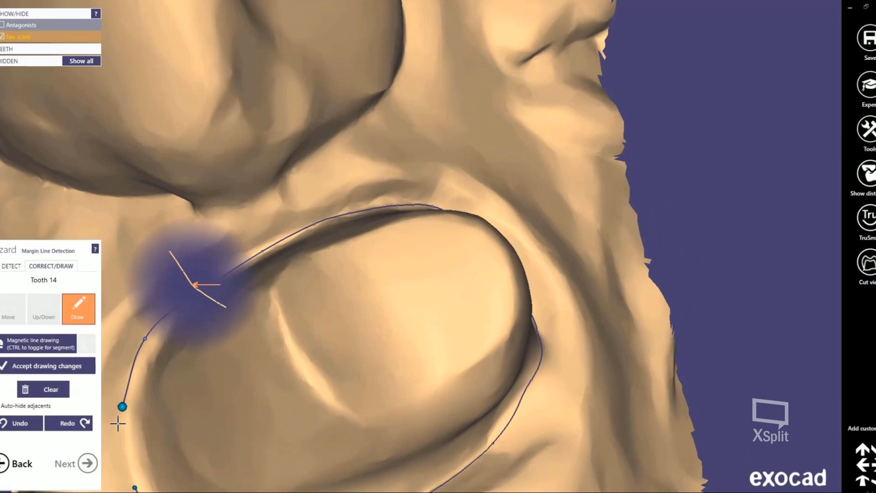
click(132, 471)
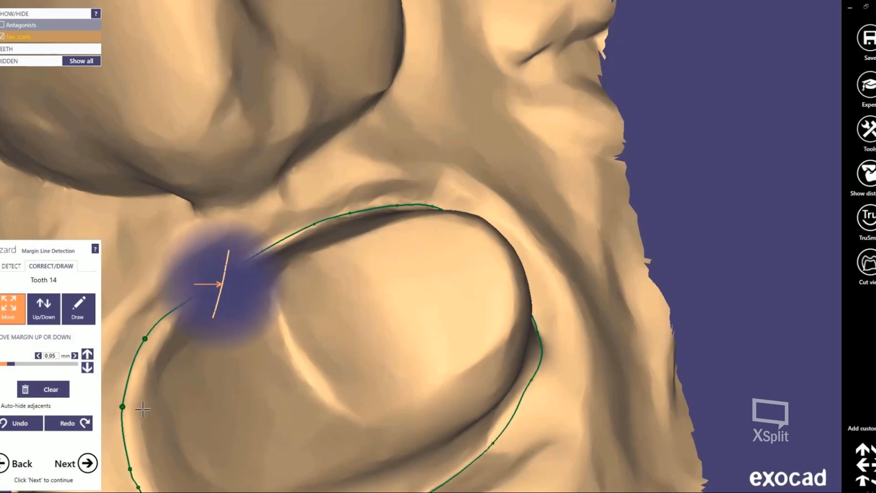
click(88, 463)
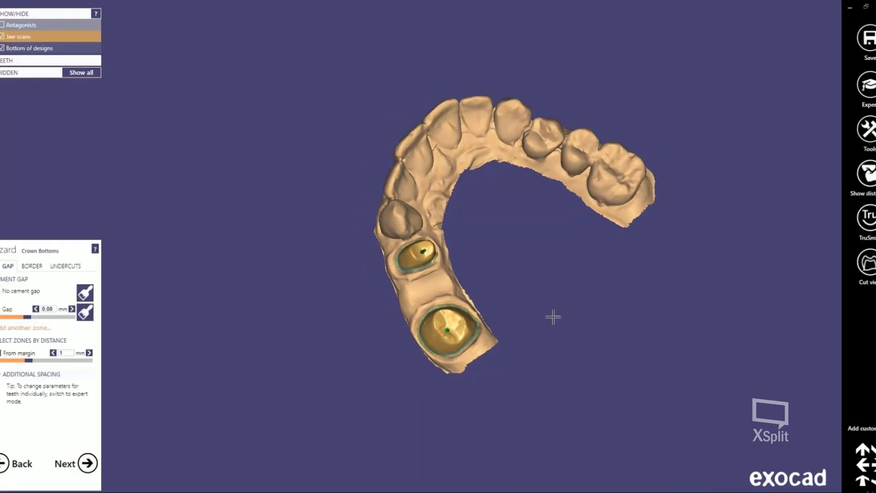
Paint a taller no-cement-gap zone above the margin on the outer side of tooth 16's crown bottom.
right_drag(553, 317, 469, 369)
scroll(468, 366, up, 5)
scroll(469, 369, up, 6)
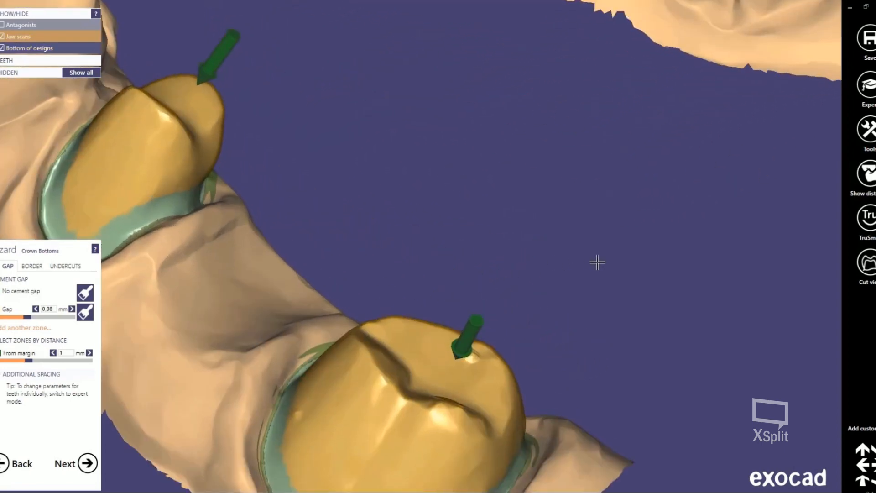
right_drag(597, 262, 616, 258)
scroll(615, 259, up, 3)
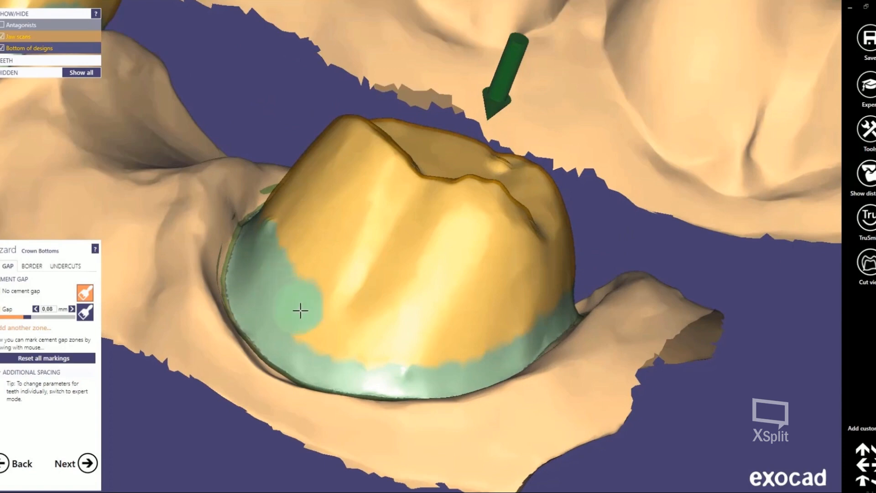
mouse_move(443, 330)
right_down()
mouse_move(333, 346)
mouse_move(659, 337)
mouse_move(497, 301)
mouse_move(439, 380)
right_up()
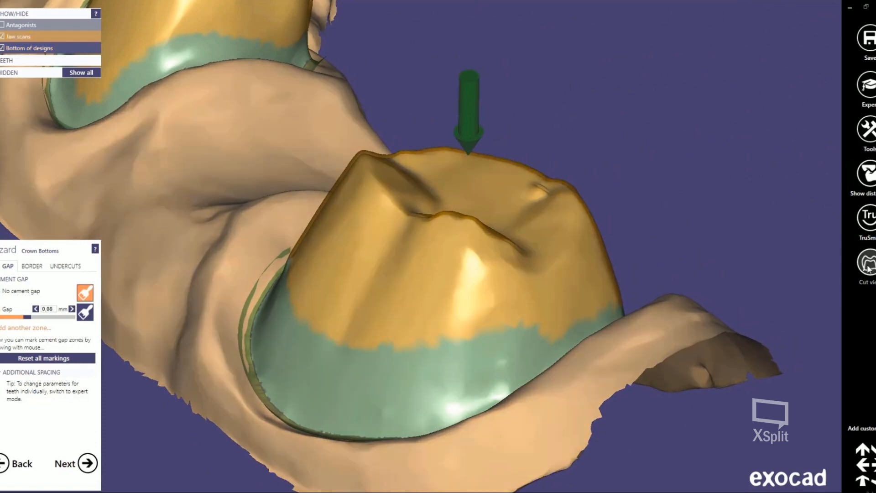
Examine the cement gap on tooth 16 in a cross-section through the edge of the no-gap zone.
click(867, 263)
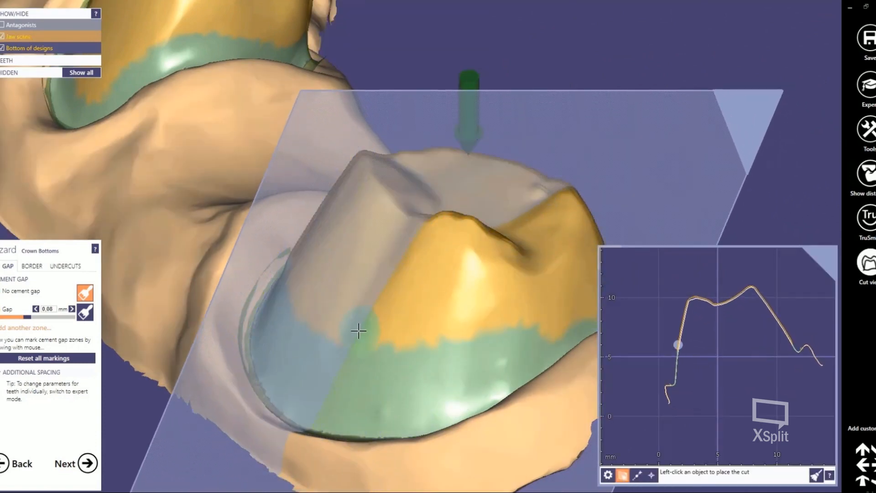
scroll(359, 331, up, 3)
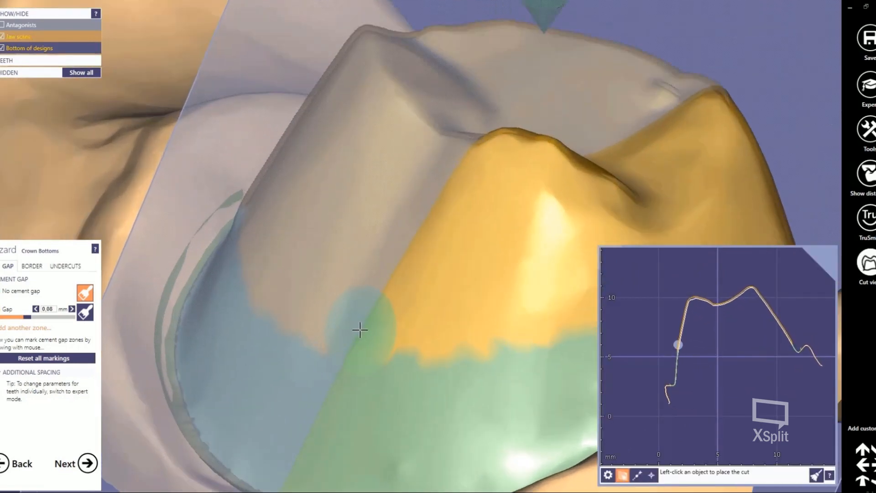
scroll(690, 362, up, 4)
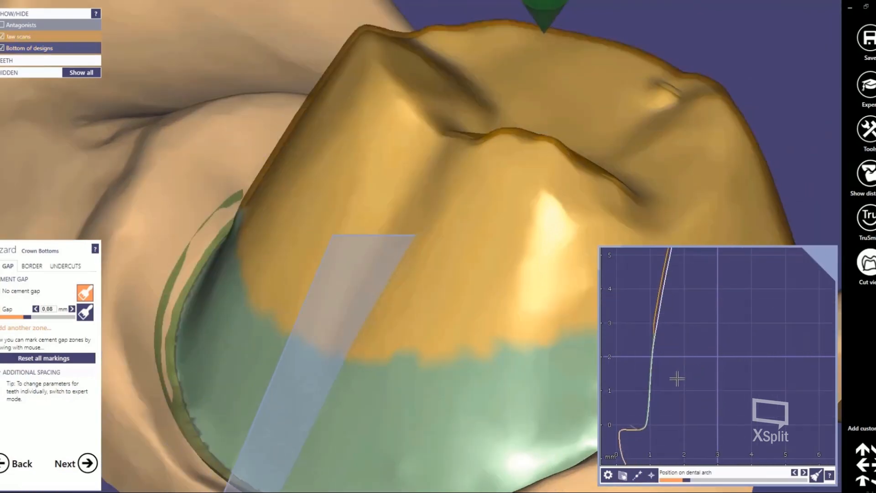
scroll(532, 360, down, 5)
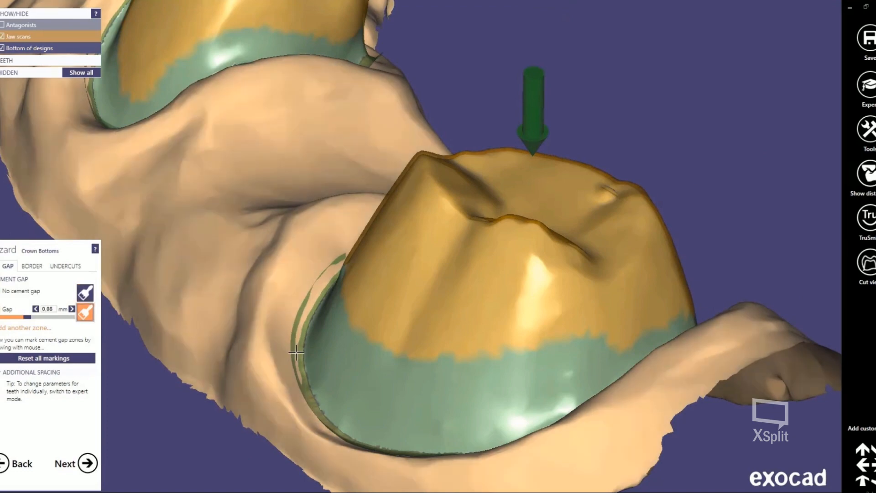
Paint the 0.08 mm cement gap back over the upper part of tooth 16's no-gap zone, leaving only a band along the margin.
click(85, 313)
mouse_move(589, 334)
mouse_down()
mouse_move(486, 361)
mouse_move(360, 334)
mouse_move(354, 323)
mouse_up()
right_drag(354, 323, 392, 358)
drag(471, 360, 474, 345)
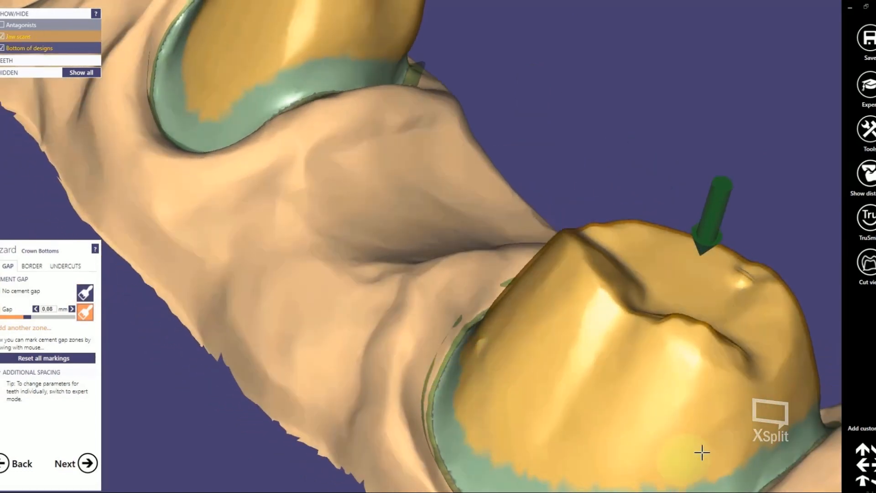
scroll(549, 404, down, 3)
right_drag(530, 375, 479, 452)
scroll(475, 441, up, 2)
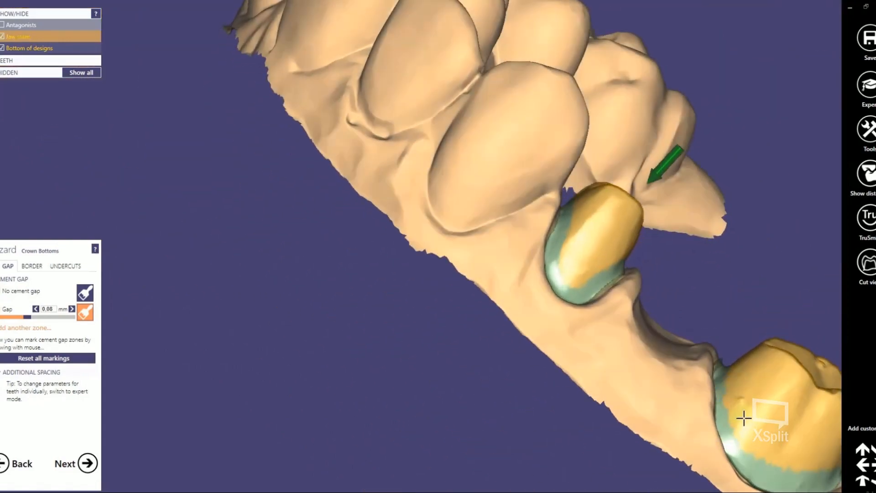
right_drag(743, 418, 693, 314)
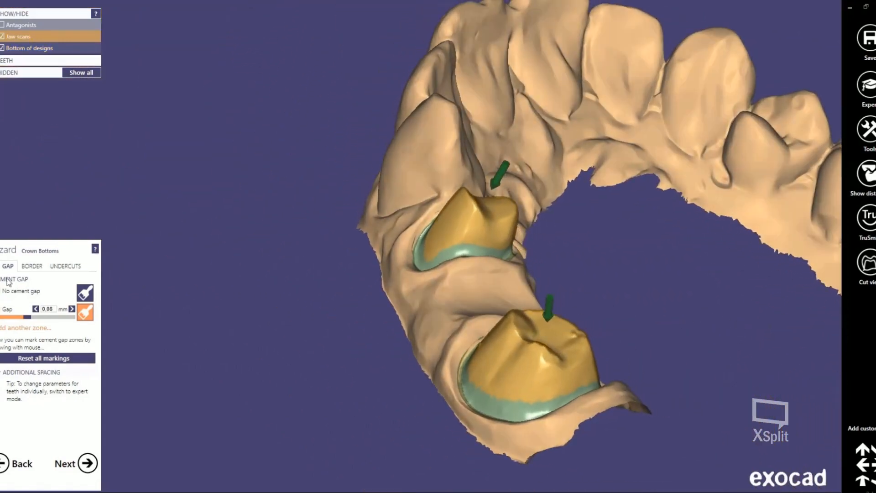
Hide the jaw scans and try crown border values of 0.5 mm horizontal and 2 mm angled.
click(30, 266)
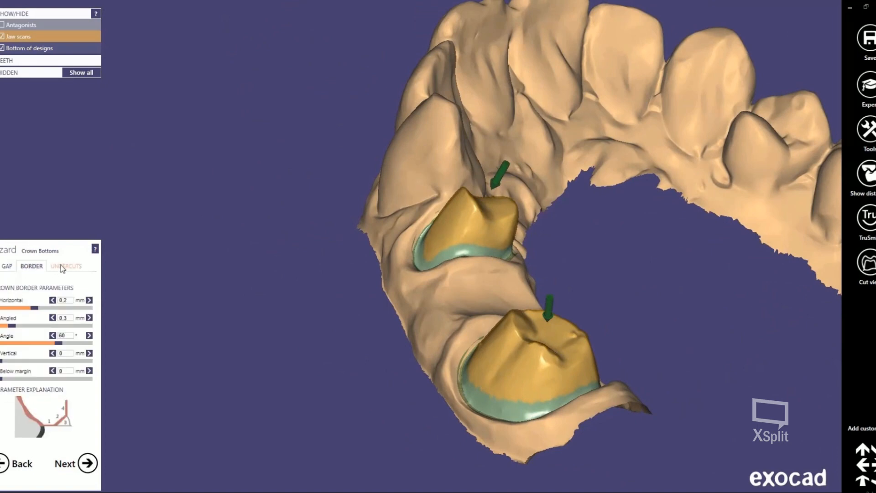
scroll(297, 373, up, 4)
right_drag(518, 371, 479, 344)
click(2, 36)
right_drag(397, 279, 445, 392)
middle_drag(445, 393, 86, 81)
scroll(288, 283, up, 4)
drag(32, 50, 38, 49)
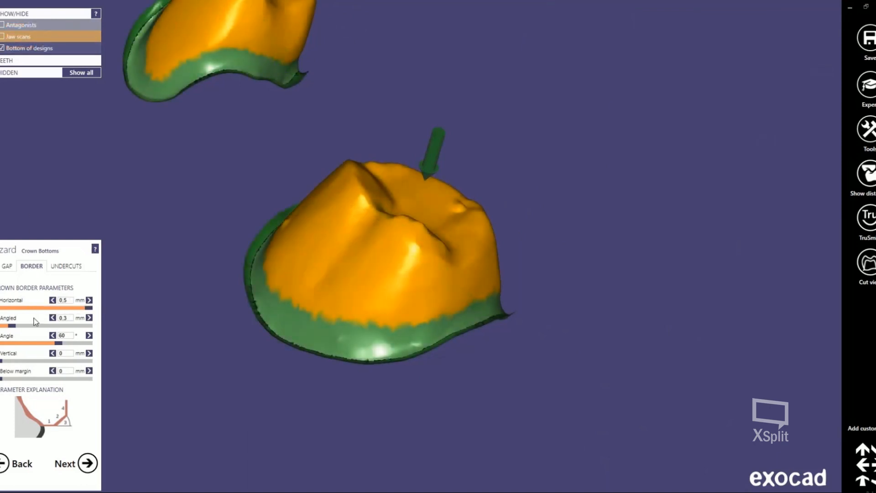
drag(91, 325, 92, 326)
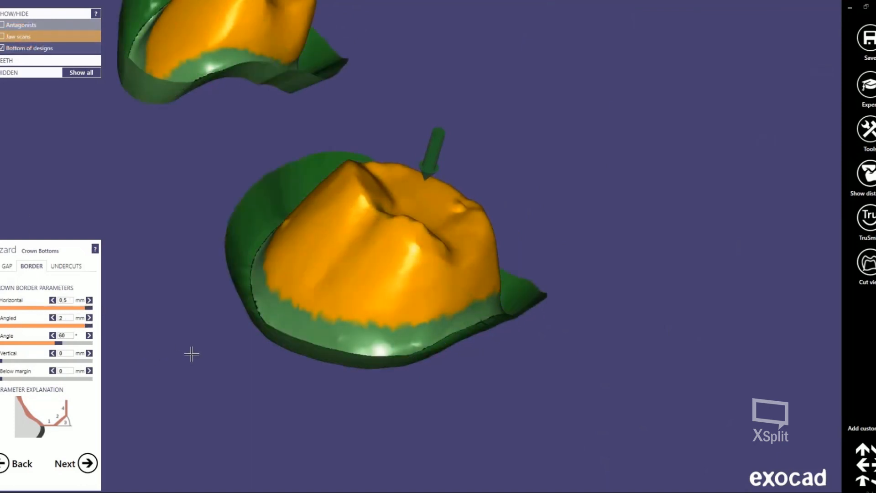
Set the crown border to 0.08 mm horizontal and 0.28 mm angled, and proceed to tooth copying with the jaw scans shown.
scroll(191, 354, up, 5)
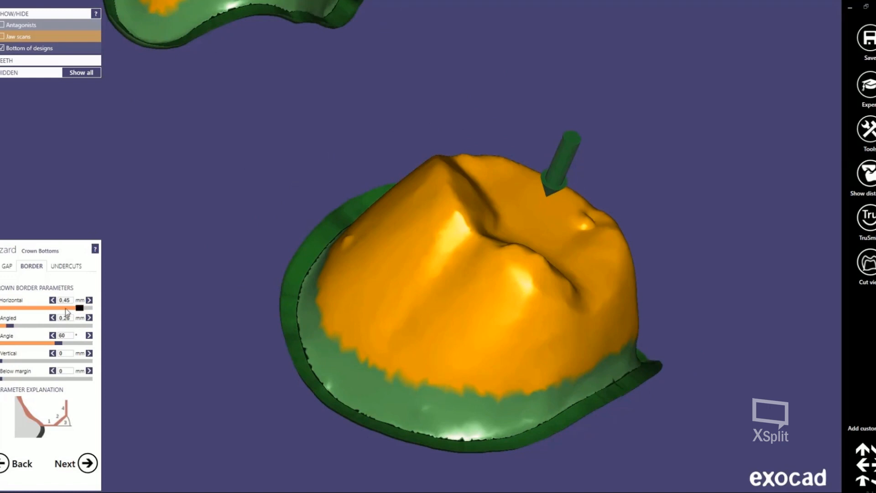
scroll(292, 336, down, 1)
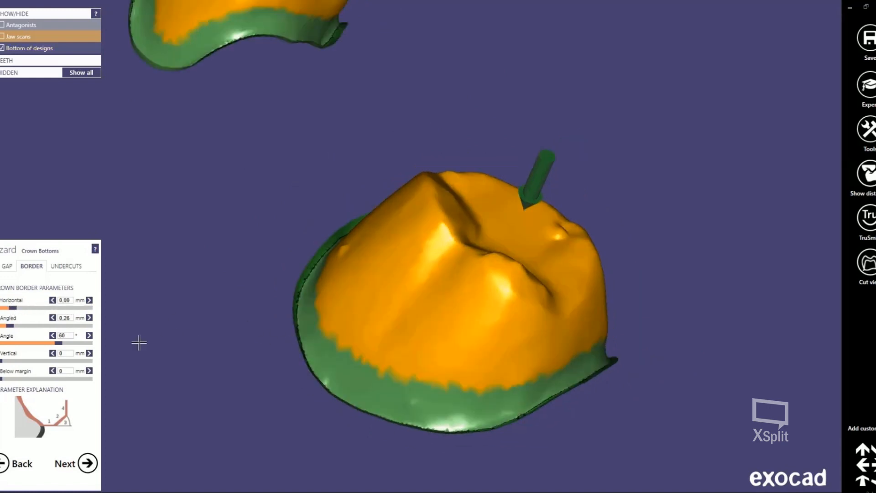
scroll(284, 342, down, 2)
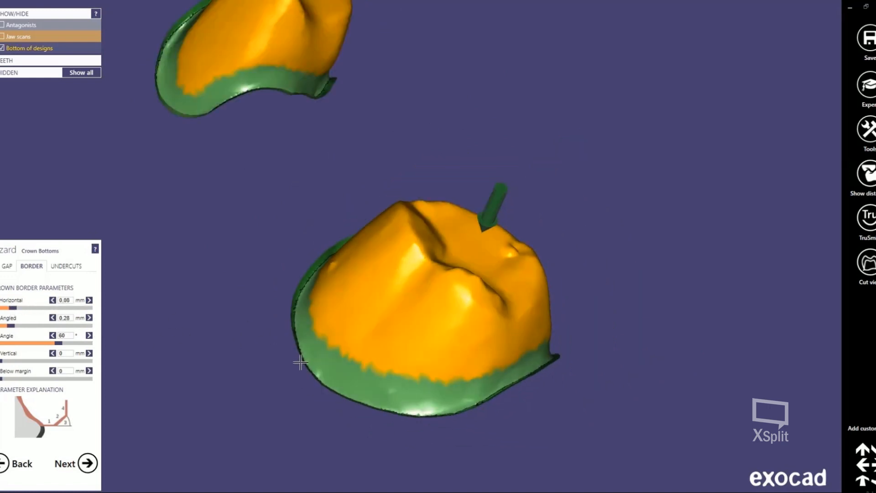
right_drag(299, 361, 292, 394)
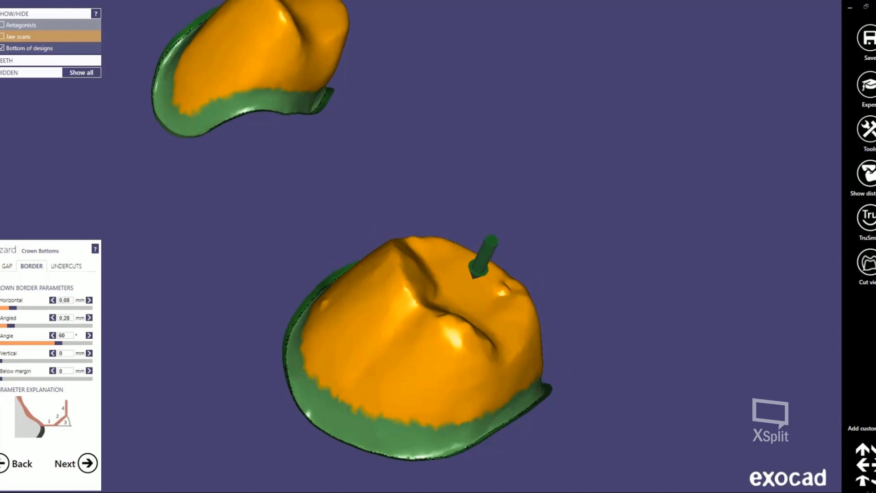
click(2, 37)
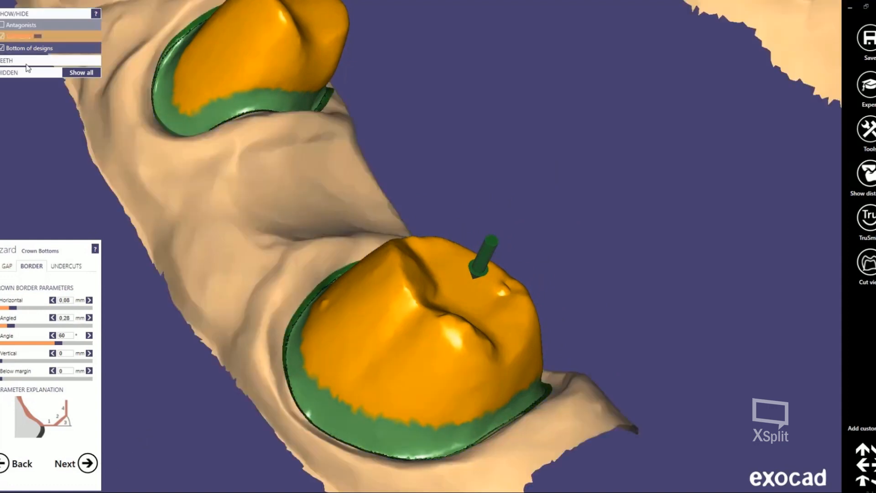
click(88, 463)
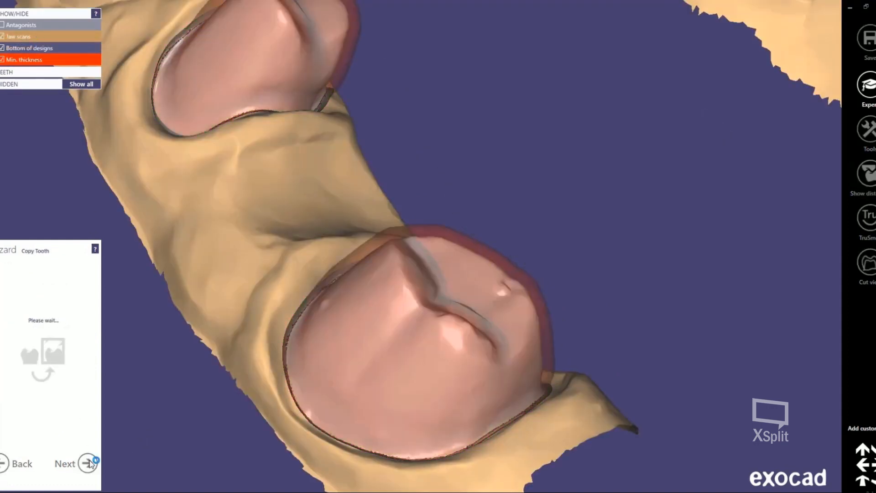
Mirror the opposite first molar 26 onto preparation 16 as a direct copy and position it over the preparation.
scroll(244, 345, down, 5)
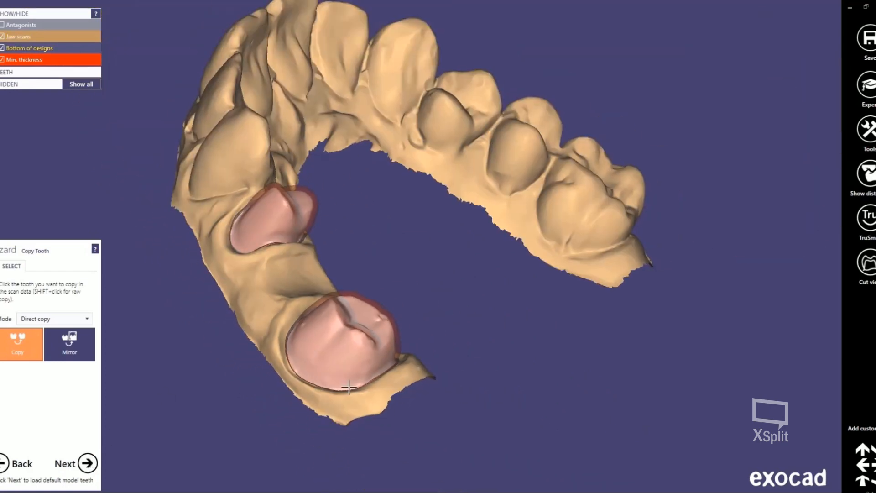
right_drag(348, 385, 512, 383)
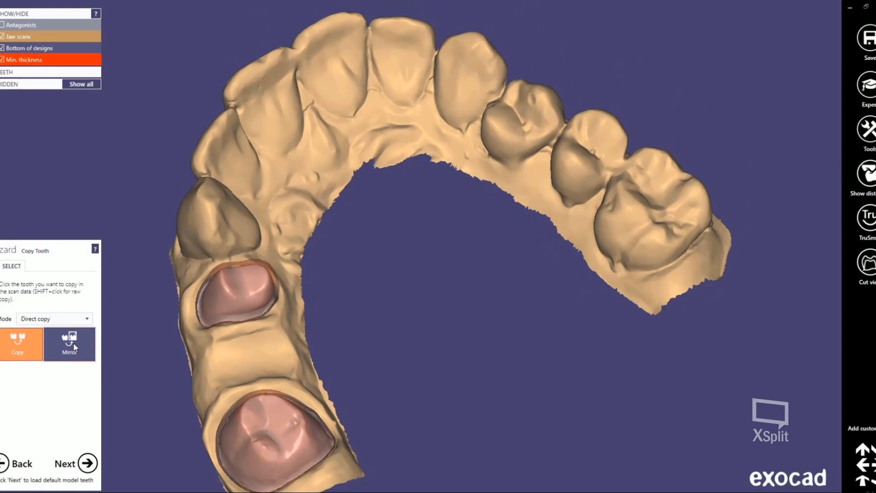
click(86, 319)
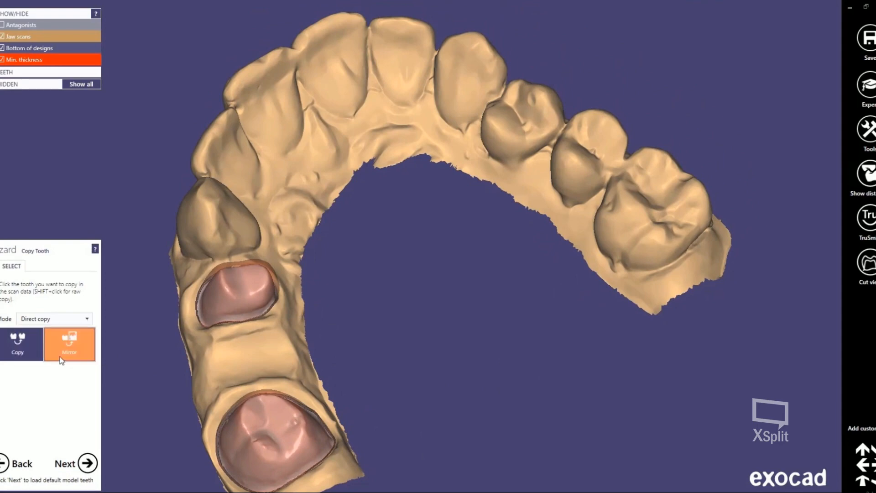
click(657, 201)
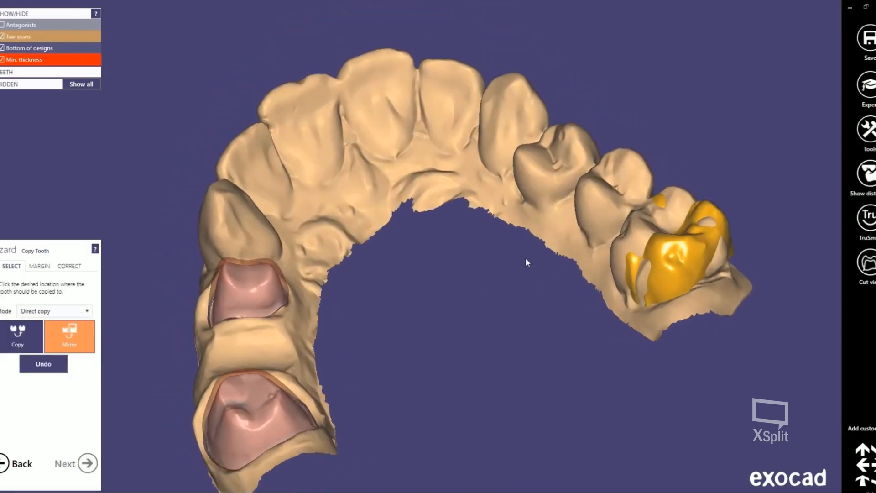
click(251, 417)
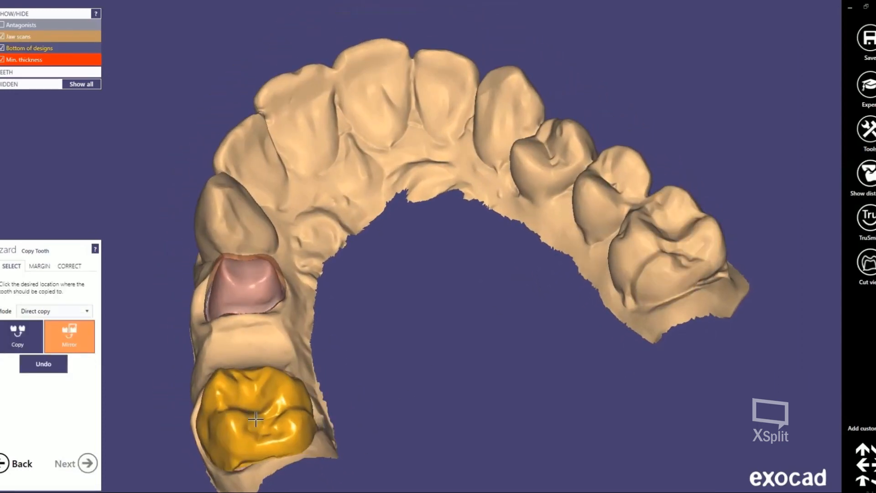
drag(255, 412, 243, 406)
click(244, 405)
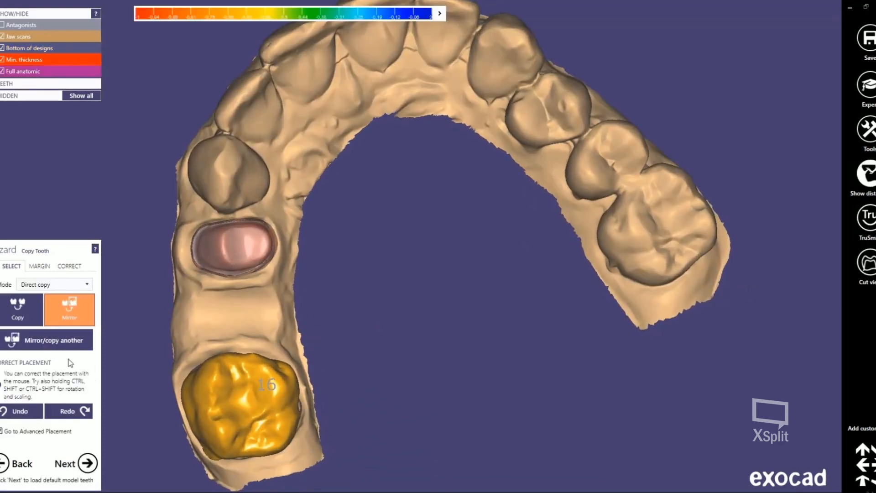
Mirror the opposite premolar 25 into the gap between the preparations and assign the copy to tooth 15.
click(53, 342)
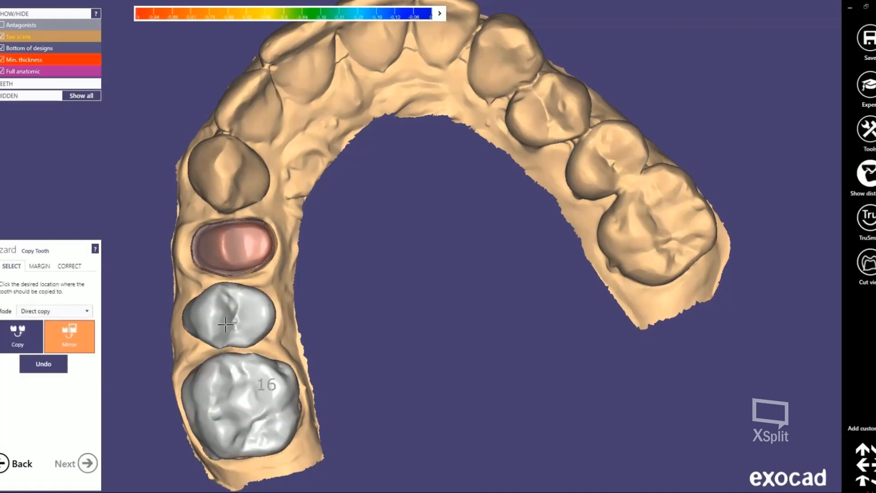
click(227, 327)
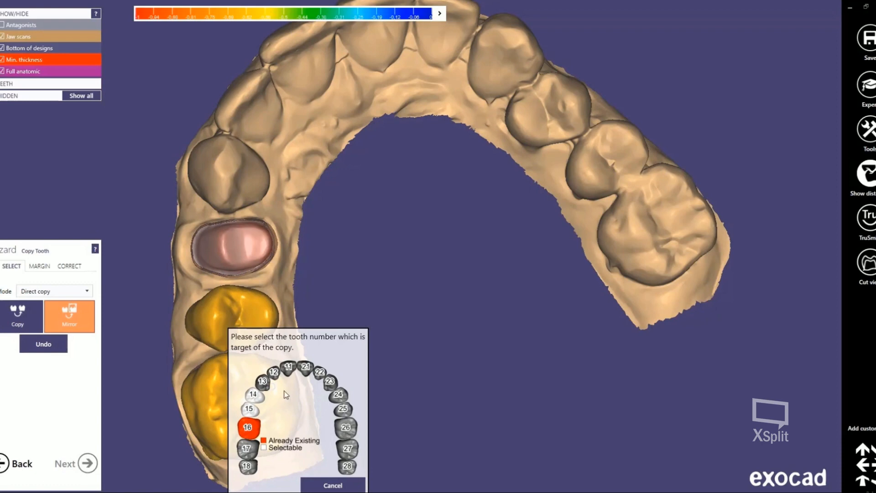
click(249, 408)
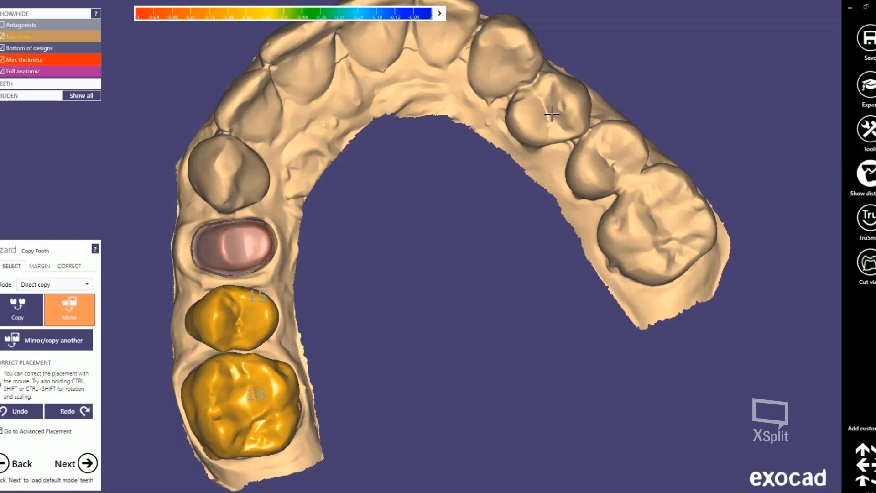
Mirror the opposite premolar 24 onto preparation 14 and correct its placement to line up with tooth 15.
click(68, 343)
click(552, 113)
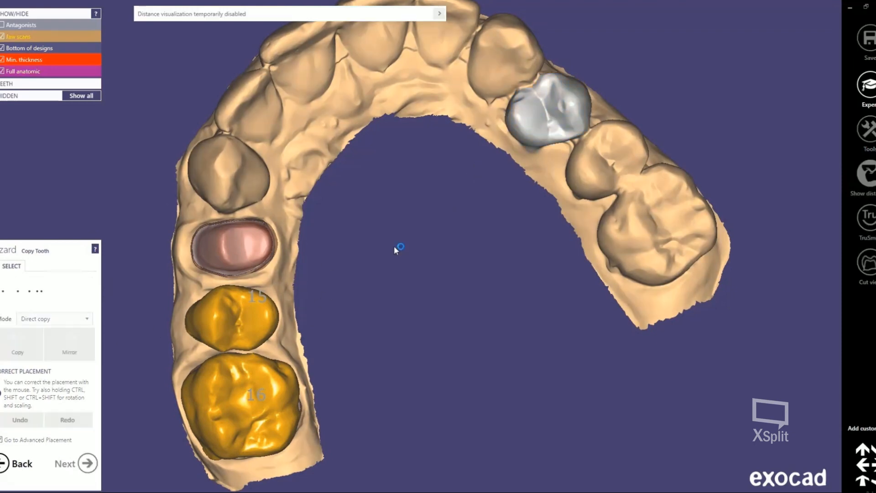
click(233, 249)
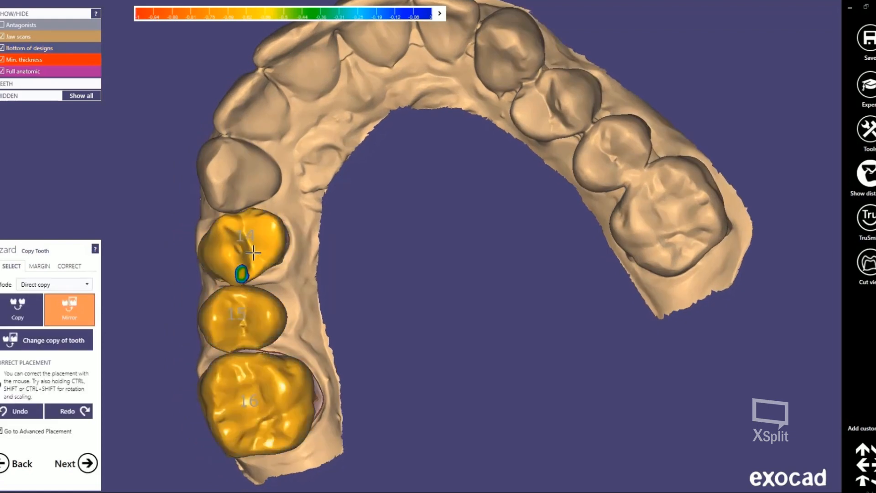
drag(243, 263, 217, 261)
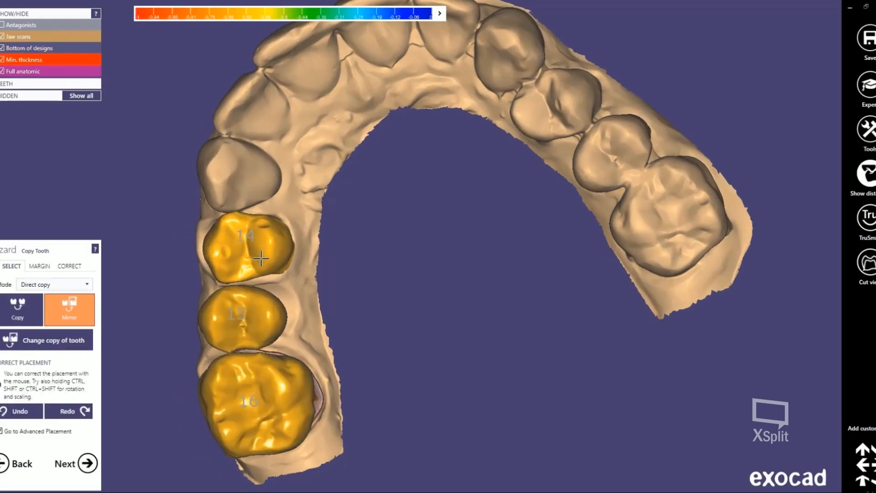
right_drag(354, 344, 350, 373)
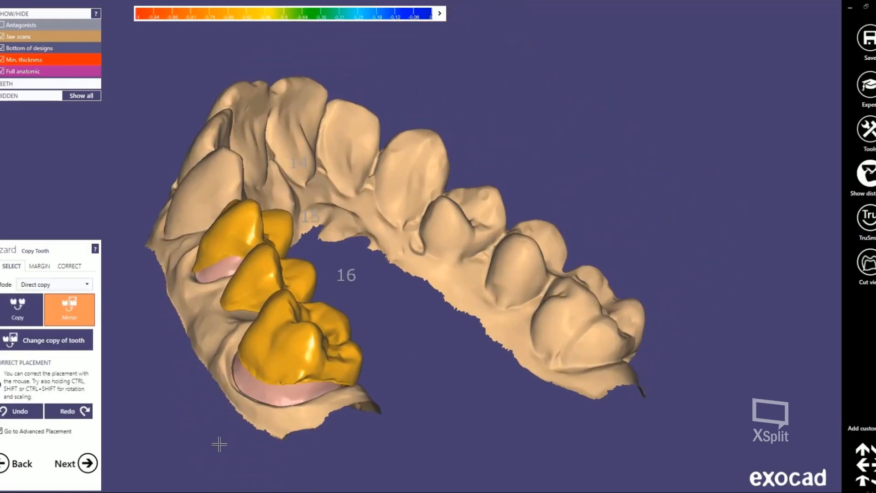
Rotate the mirrored premolar copy on 14 to fit the arch, and proceed to tooth placement.
right_drag(217, 442, 521, 358)
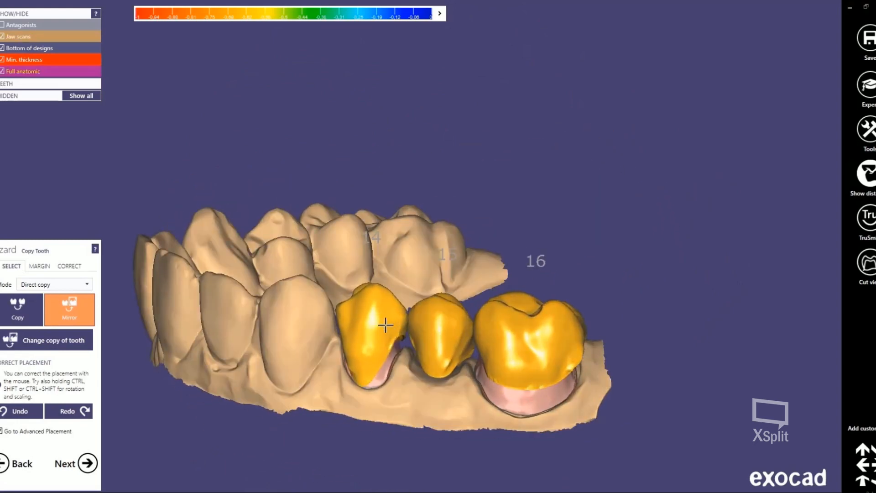
right_drag(386, 325, 418, 369)
right_drag(324, 439, 337, 98)
right_drag(419, 194, 390, 126)
ctrl+drag(379, 109, 354, 95)
ctrl+drag(293, 126, 294, 127)
mouse_move(282, 204)
right_down()
mouse_move(284, 271)
mouse_move(317, 242)
mouse_move(341, 274)
mouse_move(292, 194)
right_up()
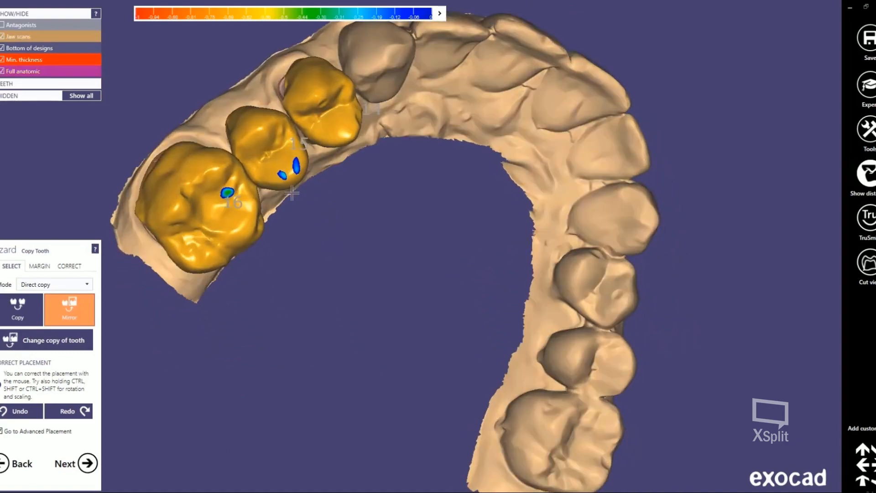
click(87, 463)
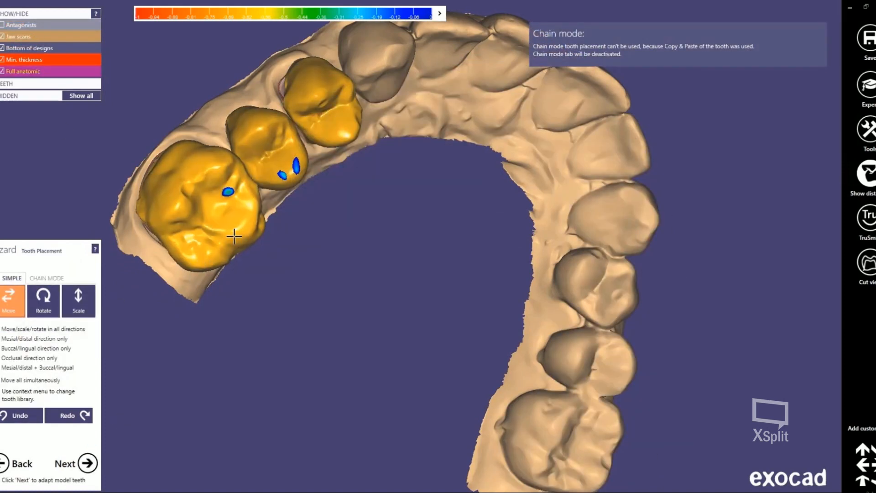
Move the molar 16 and the premolar copies slightly into line with the arch, and proceed to free-forming.
right_drag(233, 233, 231, 288)
drag(231, 287, 196, 256)
right_drag(197, 255, 313, 120)
drag(312, 120, 316, 116)
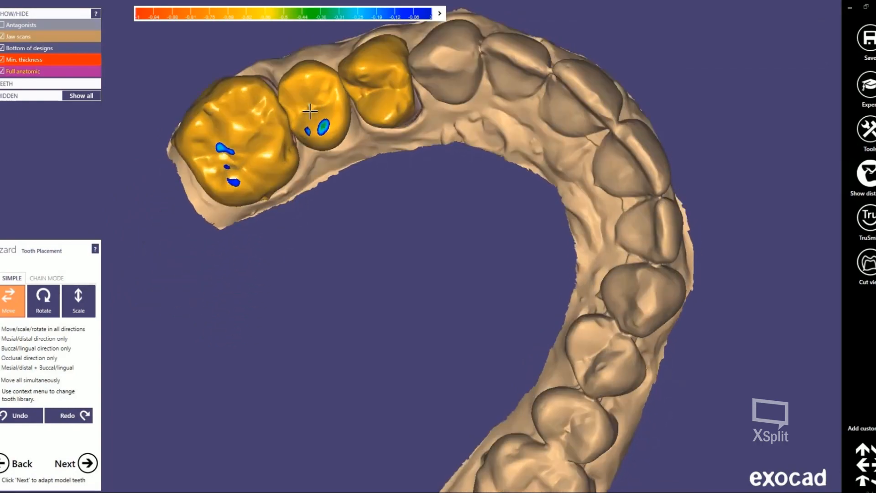
right_drag(316, 116, 315, 194)
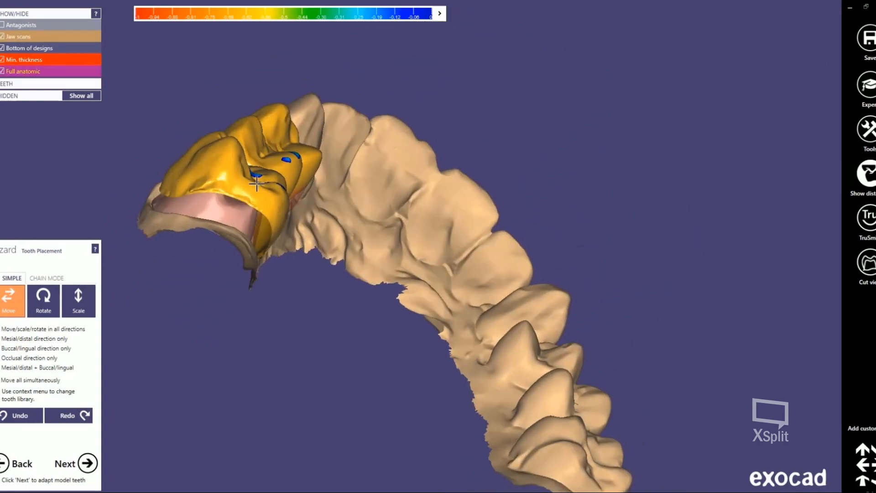
drag(241, 173, 238, 181)
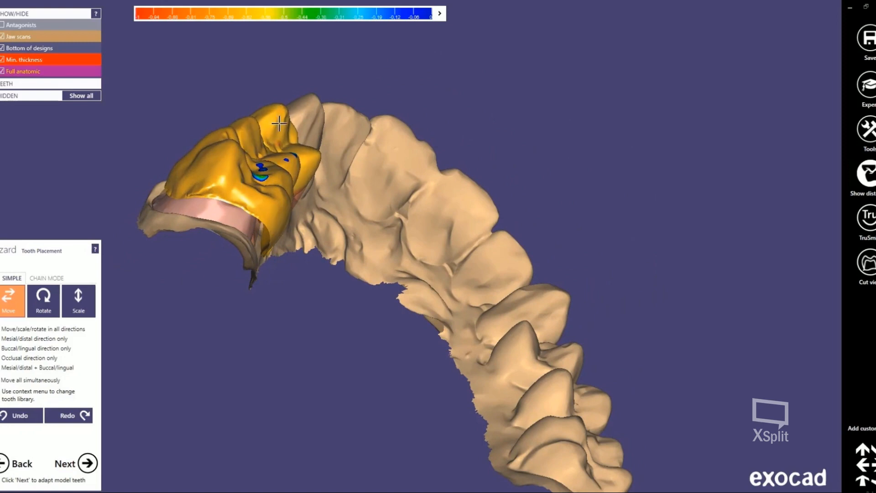
click(87, 463)
Smooth the distal surface of molar 16 near its margin with the Smooth/Flatten brush.
right_drag(362, 285, 371, 275)
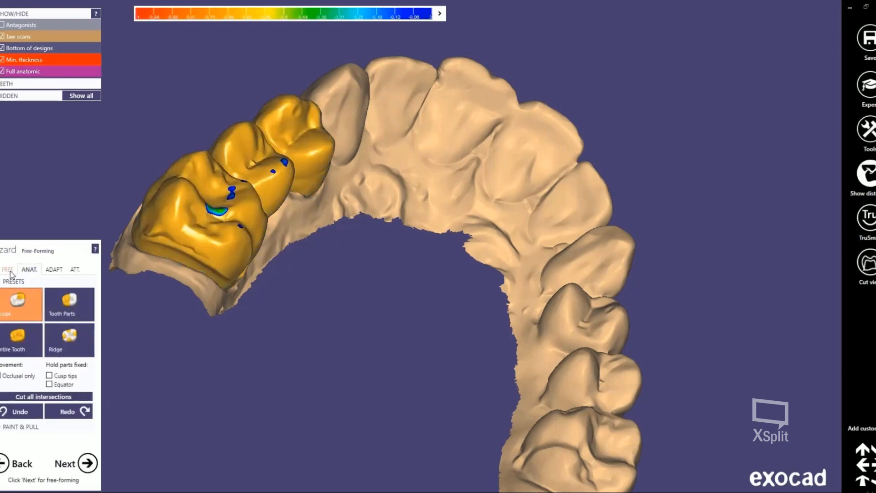
click(8, 269)
click(69, 298)
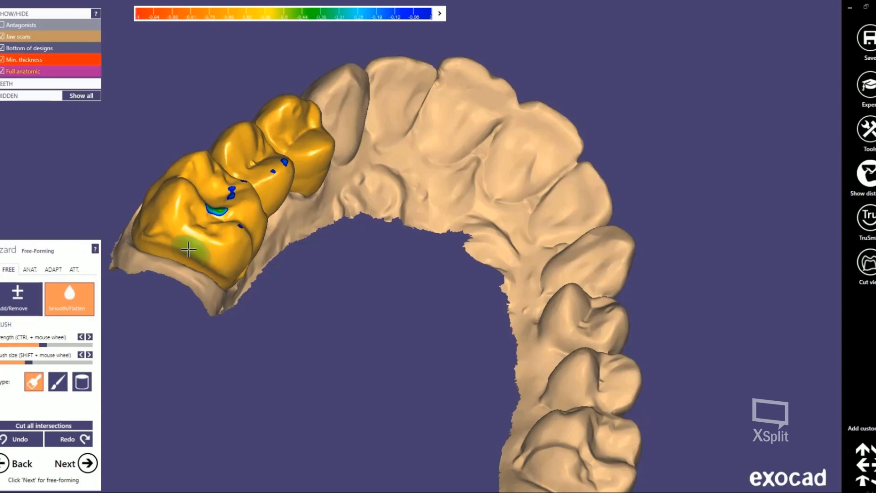
mouse_move(188, 250)
mouse_down()
mouse_move(173, 251)
mouse_move(212, 254)
mouse_move(176, 236)
mouse_move(232, 262)
mouse_up()
mouse_move(233, 262)
right_down()
mouse_move(251, 271)
mouse_move(319, 256)
right_up()
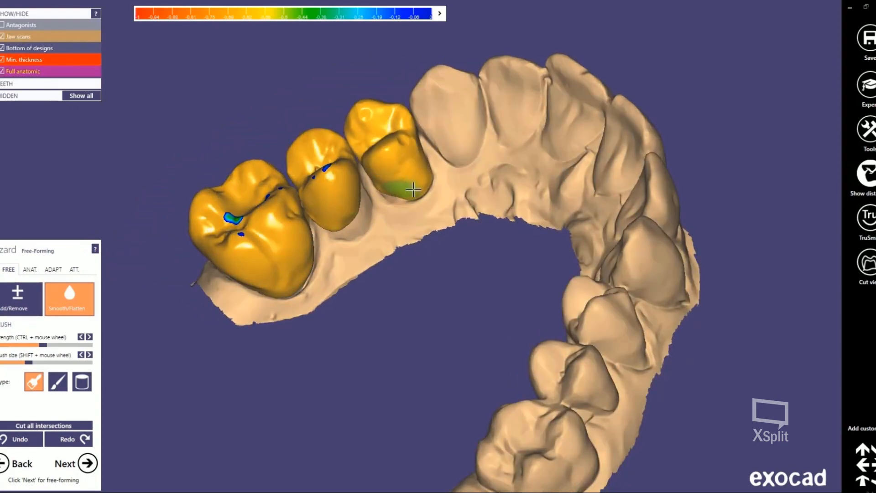
mouse_move(413, 189)
right_down()
mouse_move(386, 103)
mouse_move(420, 121)
mouse_move(352, 153)
mouse_move(342, 146)
mouse_move(434, 113)
right_up()
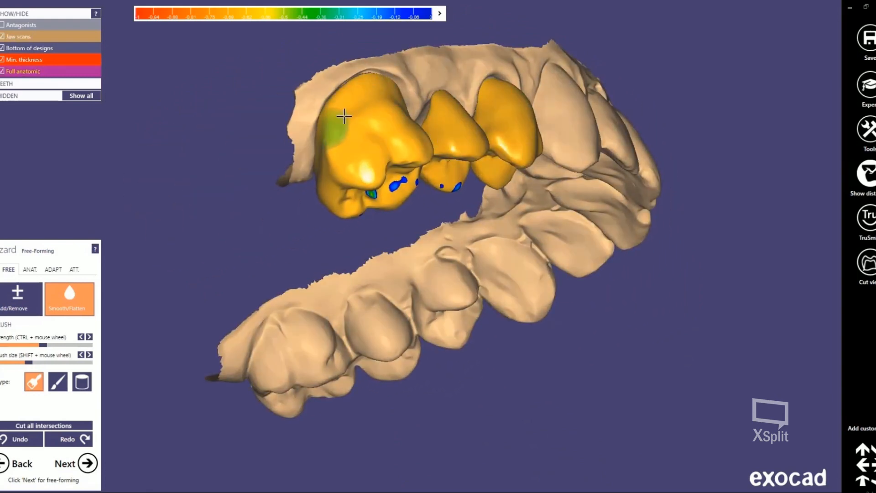
mouse_move(348, 129)
right_down()
mouse_move(401, 35)
mouse_move(411, 69)
mouse_move(371, 260)
right_up()
scroll(392, 260, up, 5)
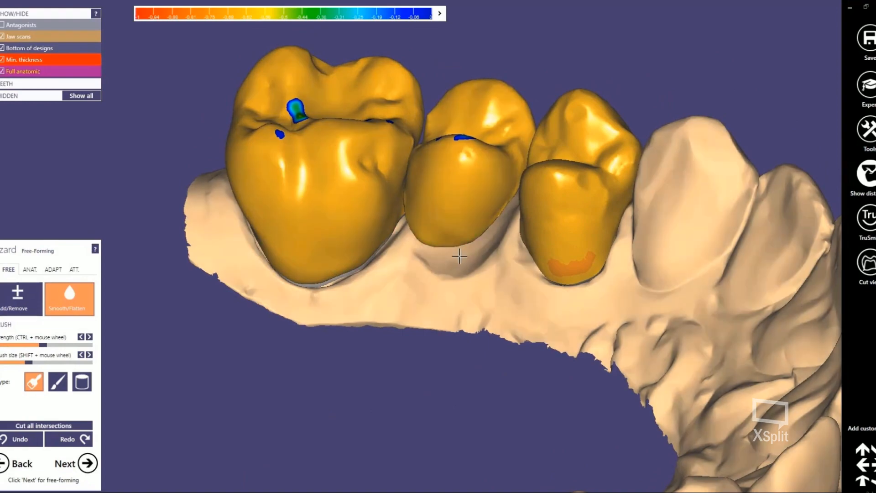
Reshape the cusps of molar 16 with the anatomic cusp preset.
right_drag(459, 256, 446, 334)
middle_drag(446, 334, 621, 241)
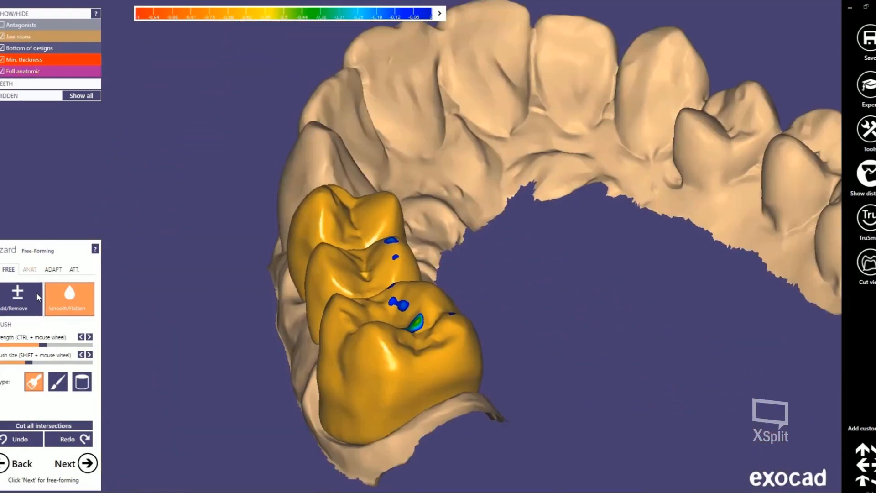
click(30, 269)
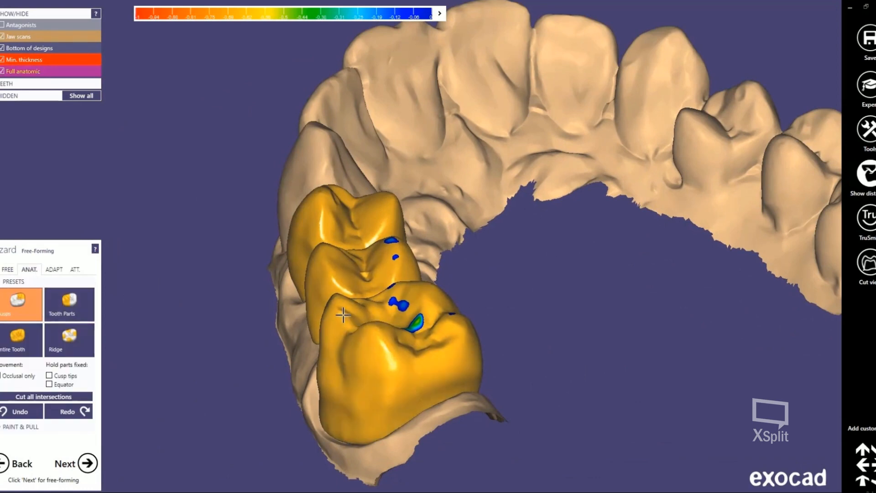
drag(375, 341, 375, 335)
mouse_move(425, 346)
mouse_down()
mouse_move(435, 308)
mouse_move(409, 292)
mouse_up()
right_drag(374, 346, 575, 389)
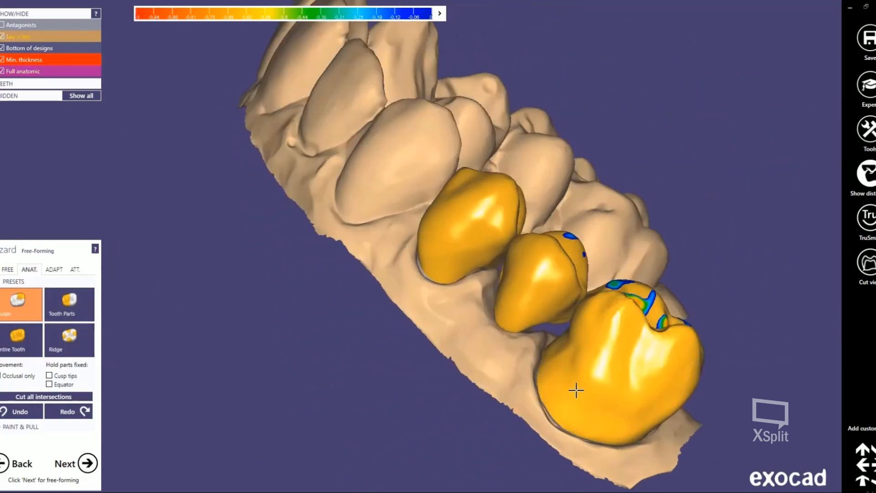
right_drag(684, 340, 612, 341)
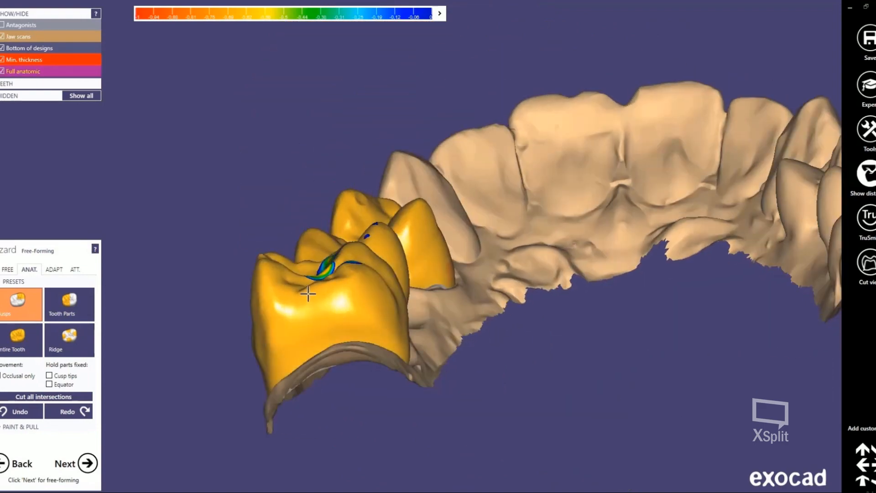
Adjust the premolar cusps with the anatomic cusp preset, reshaping tooth 14 to match the canine and tooth 15.
right_drag(305, 292, 339, 220)
drag(317, 203, 314, 201)
drag(372, 209, 376, 207)
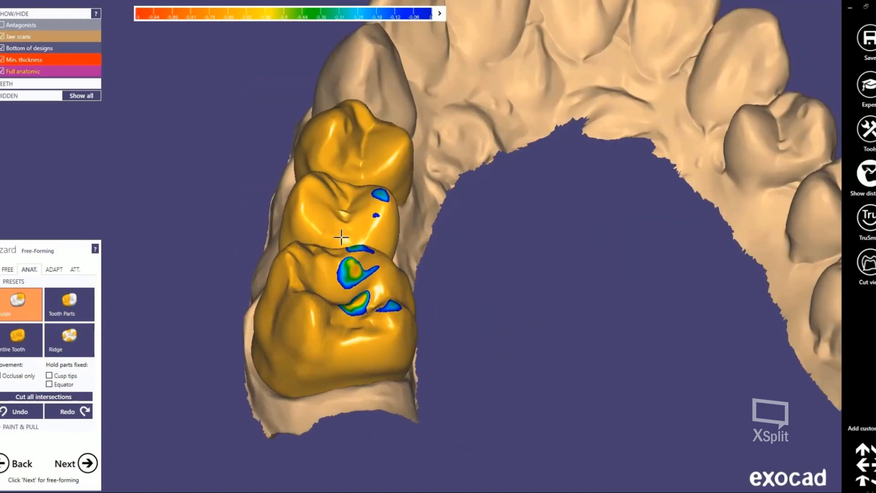
right_drag(341, 237, 463, 314)
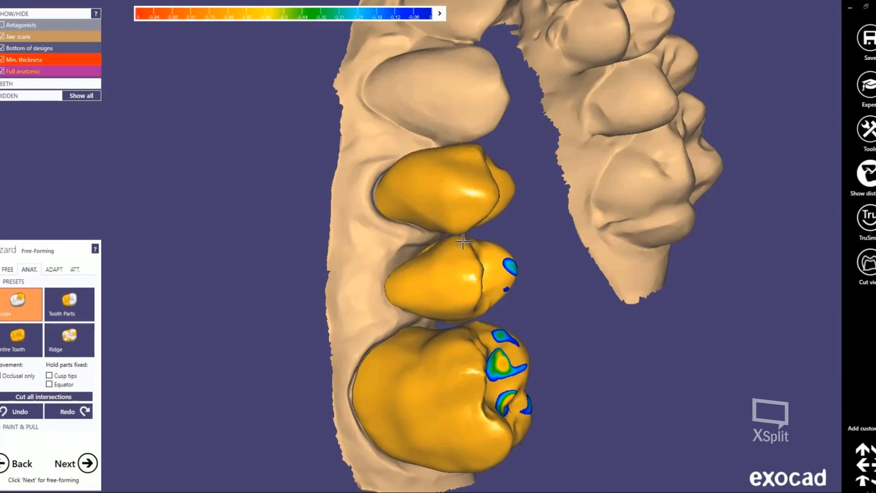
right_drag(478, 192, 321, 190)
mouse_move(327, 190)
mouse_down()
mouse_move(332, 176)
mouse_move(390, 199)
mouse_up()
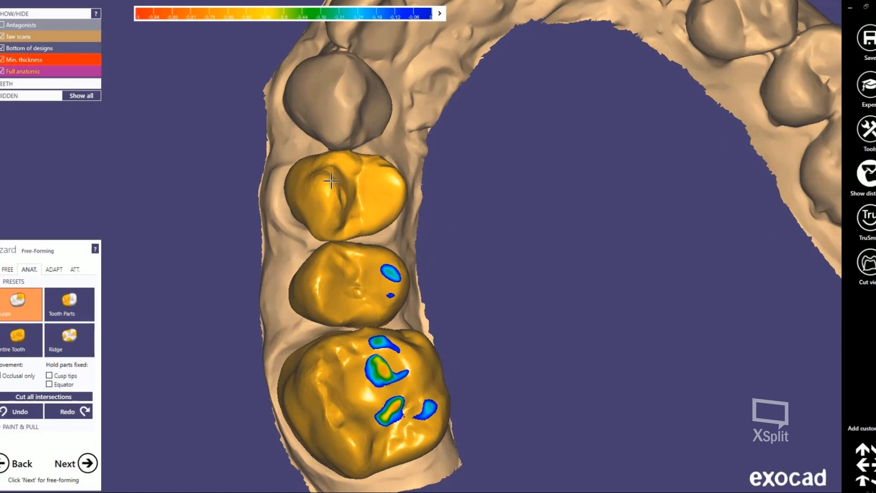
drag(331, 181, 352, 162)
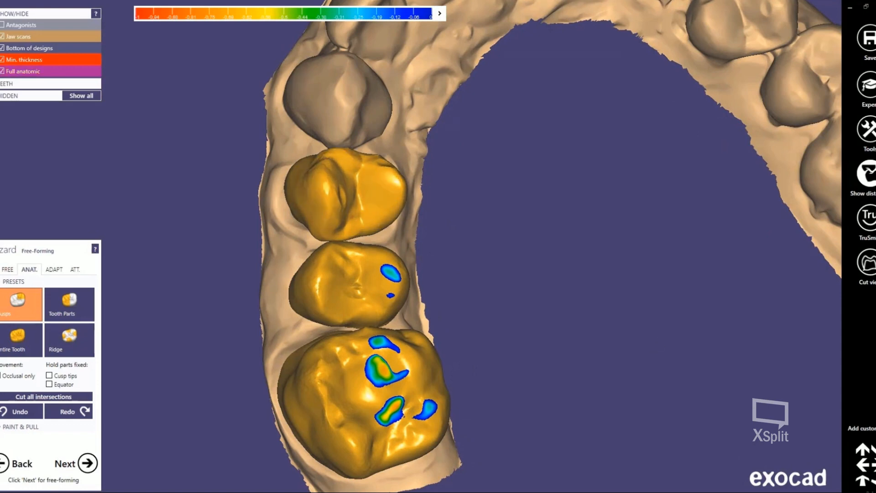
Proceed to pontic adaptation and adapt tooth 15 to the gingiva with a distance of -0.4 mm, then -0.68 mm.
right_drag(358, 287, 519, 211)
click(87, 464)
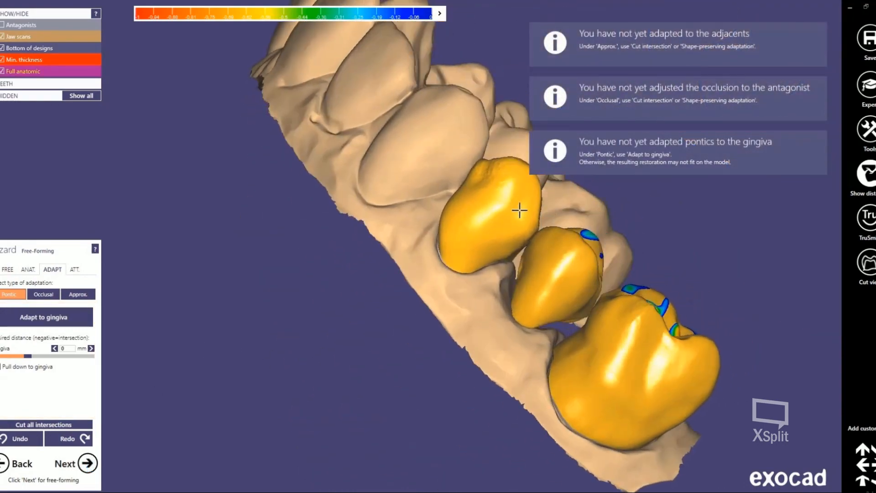
scroll(561, 256, up, 4)
right_drag(561, 256, 565, 258)
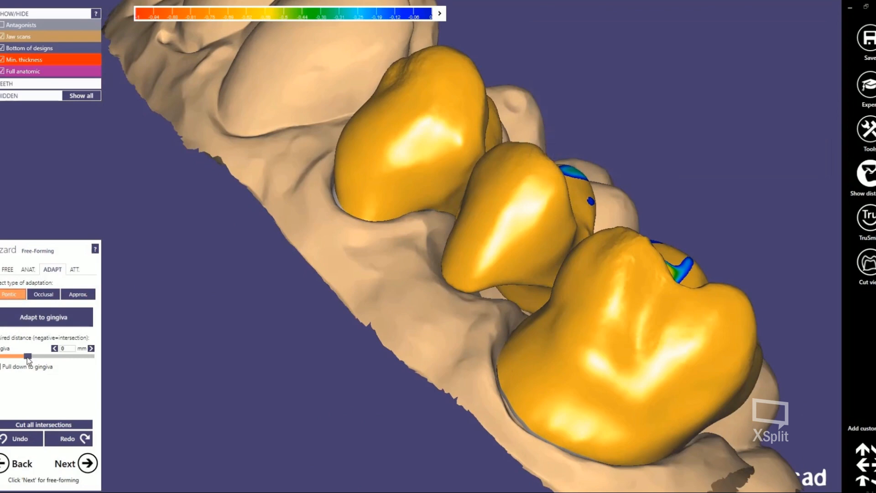
click(44, 324)
click(30, 319)
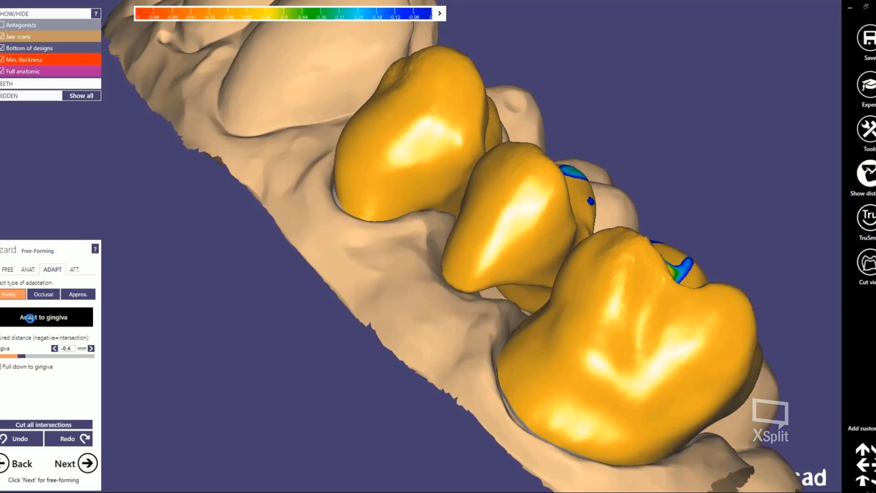
right_drag(292, 346, 403, 317)
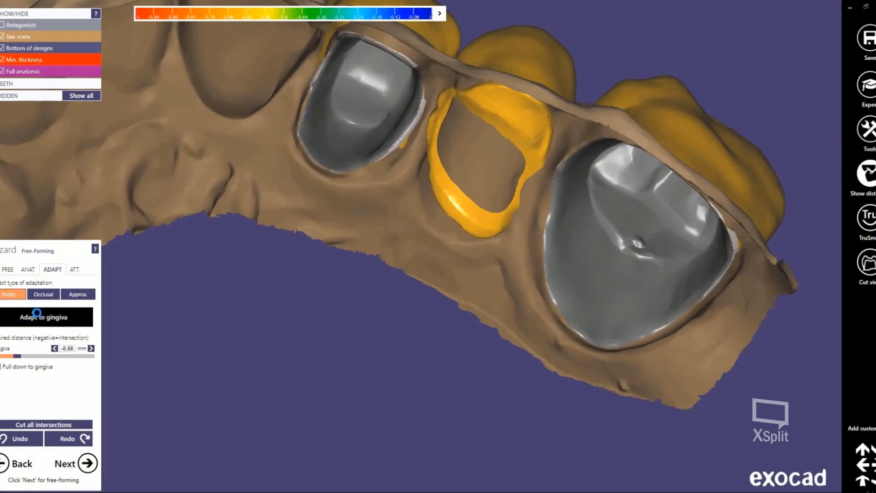
right_drag(329, 252, 335, 254)
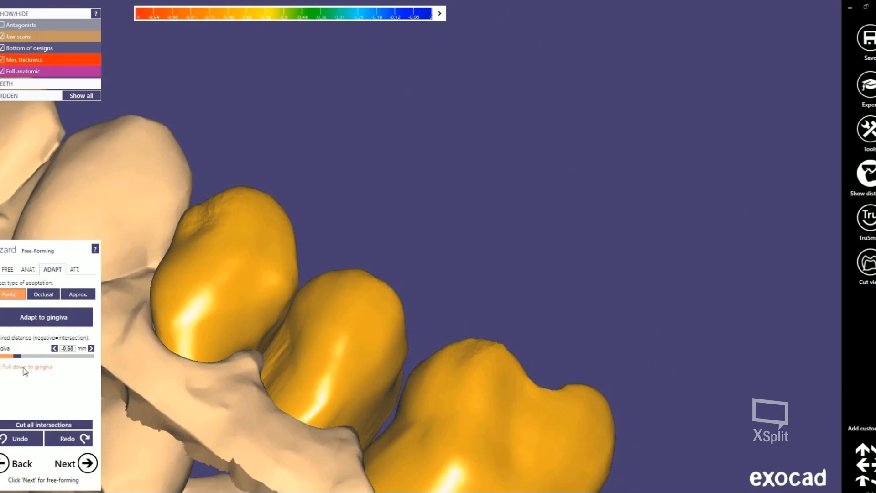
Set the desired gingiva distance to 0.07 mm and adapt the pontic on 15 again.
click(75, 348)
click(57, 316)
right_drag(371, 400, 573, 299)
scroll(388, 386, down, 1)
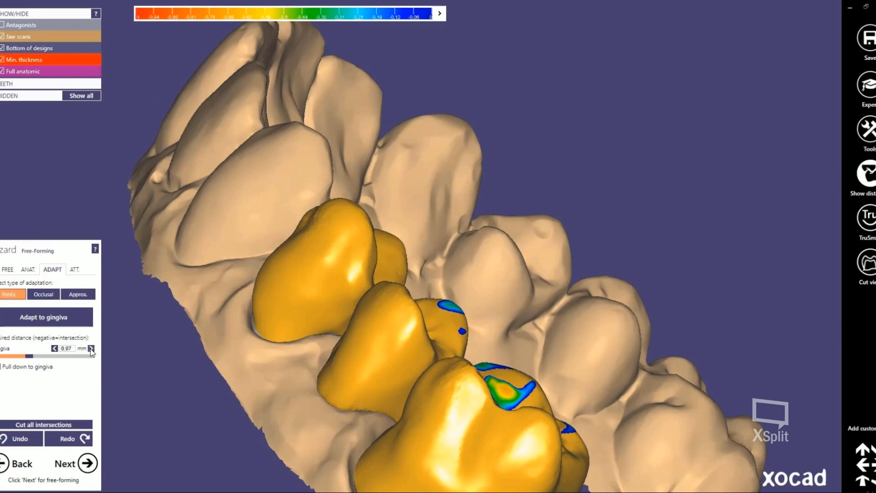
Smooth the pontic on 15 near the gingiva with the Smooth/Flatten brush, and check the surfaces of the neighbouring crowns.
click(11, 270)
click(404, 398)
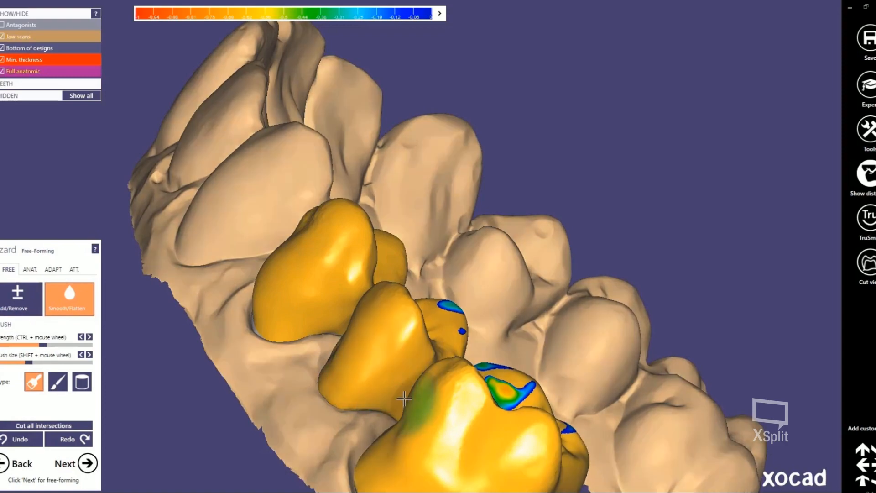
right_drag(387, 400, 388, 401)
right_drag(452, 398, 461, 393)
right_drag(526, 272, 485, 290)
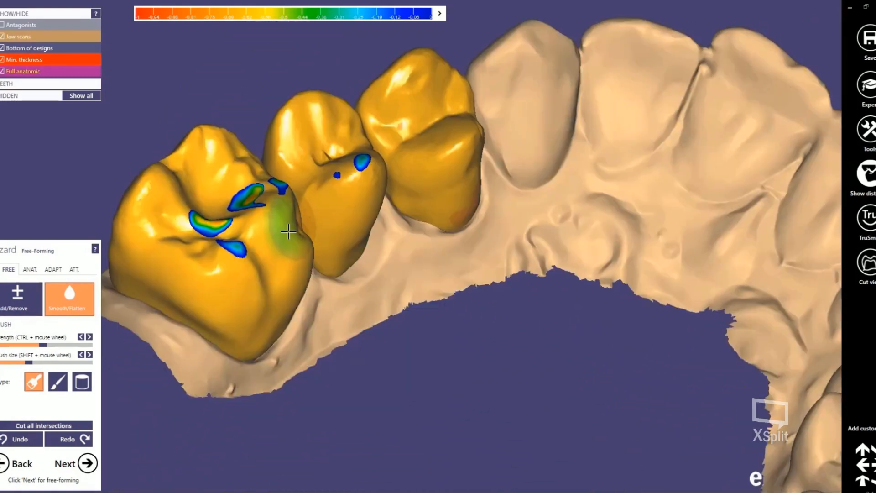
right_drag(289, 232, 322, 107)
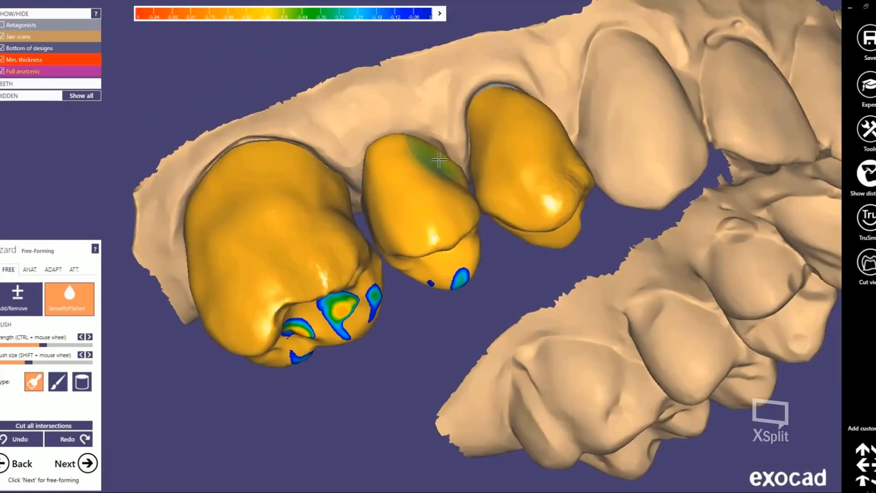
mouse_move(439, 159)
right_down()
mouse_move(401, 133)
mouse_move(401, 195)
right_up()
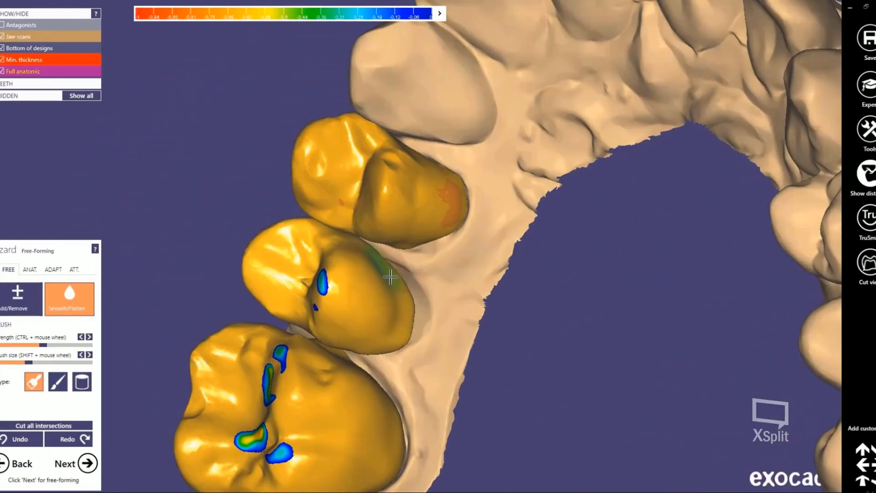
right_drag(390, 277, 451, 347)
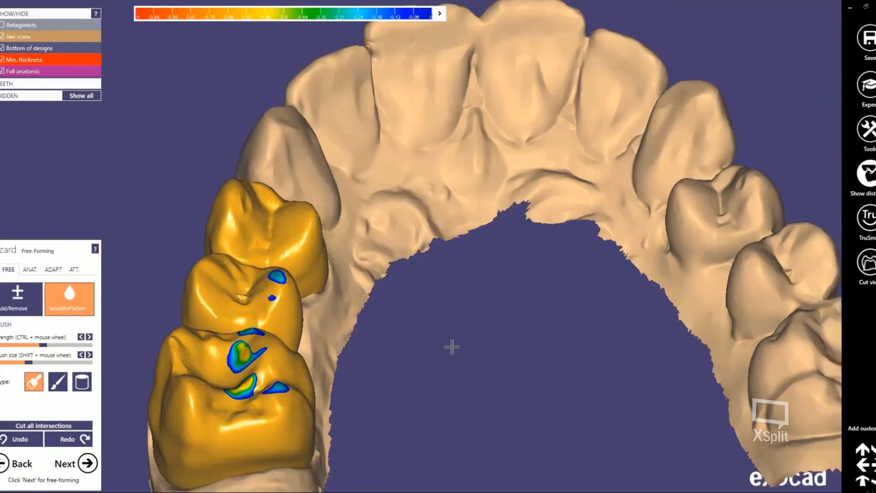
middle_drag(451, 346, 431, 267)
right_drag(452, 371, 405, 225)
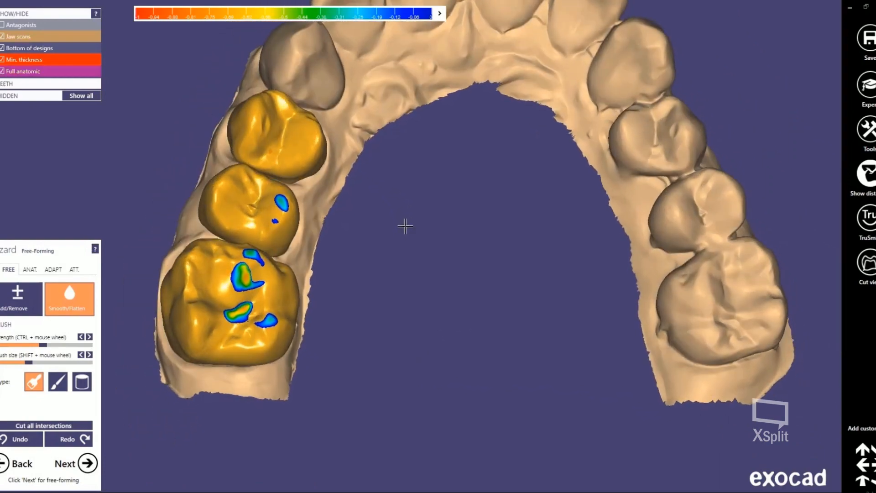
Proceed to the connector design and apply a connector cross section of 12.3 mm², then 14.3 mm².
click(53, 269)
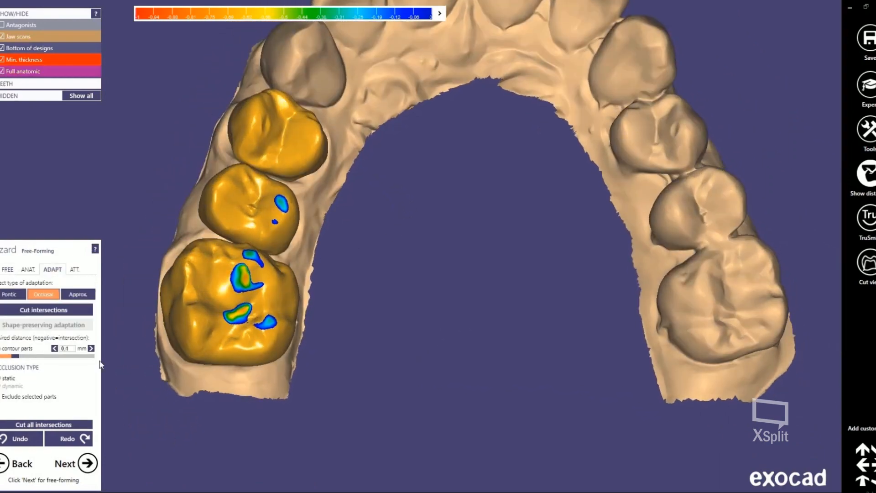
click(86, 463)
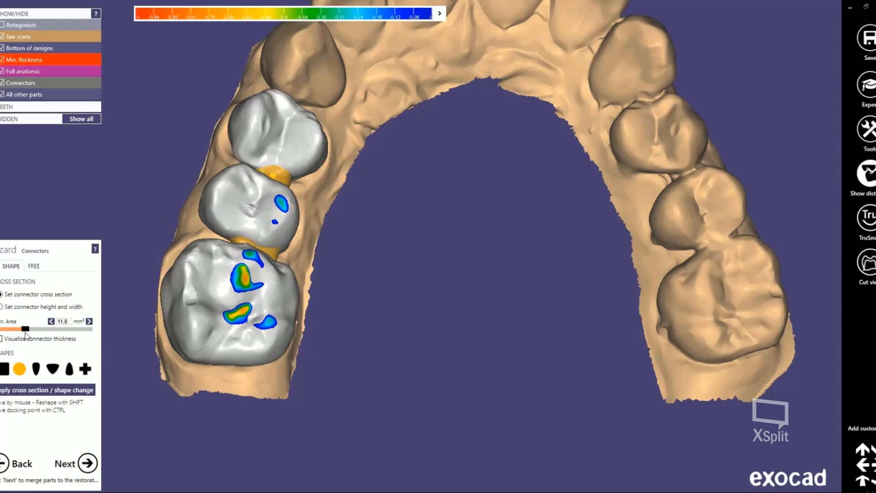
click(48, 393)
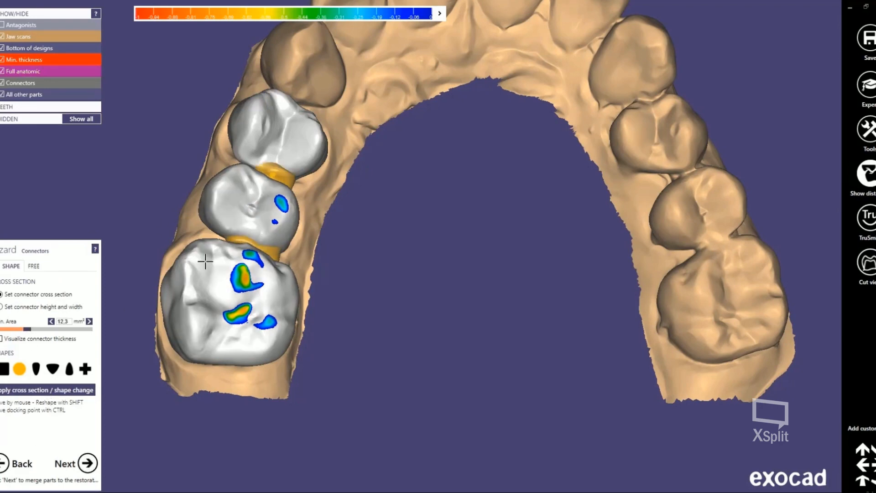
scroll(260, 177, up, 2)
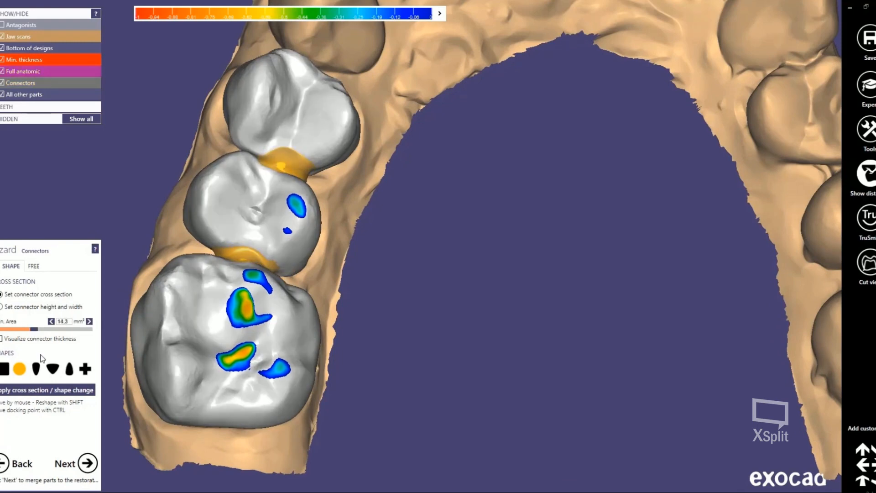
click(46, 390)
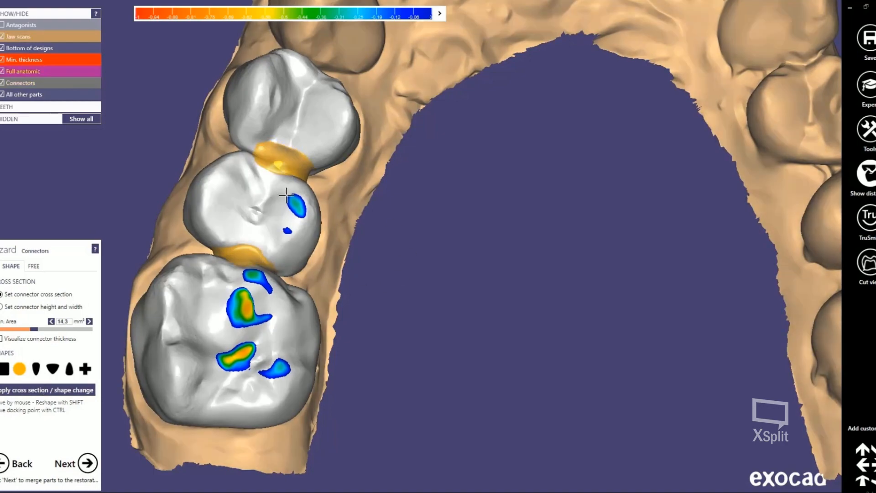
Check the bridge with its connectors in the TruSmile rendering, and merge the parts into the restoration.
right_drag(287, 195, 275, 176)
scroll(275, 176, down, 3)
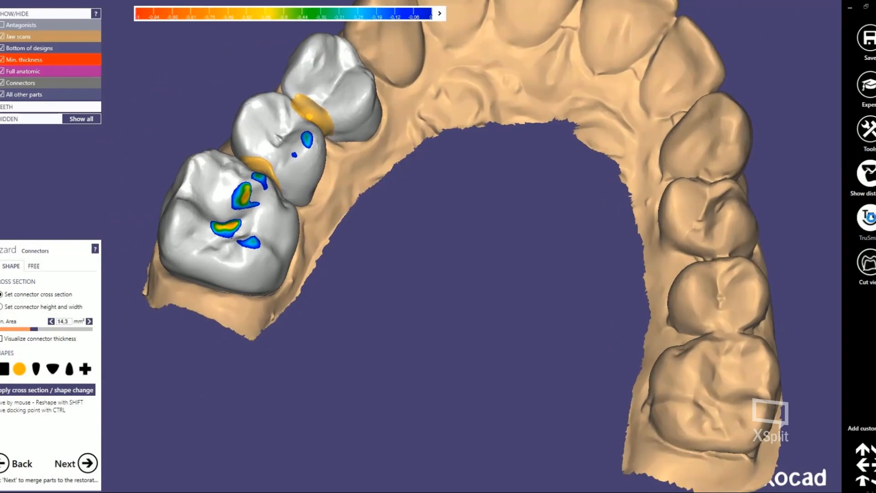
right_drag(431, 143, 428, 152)
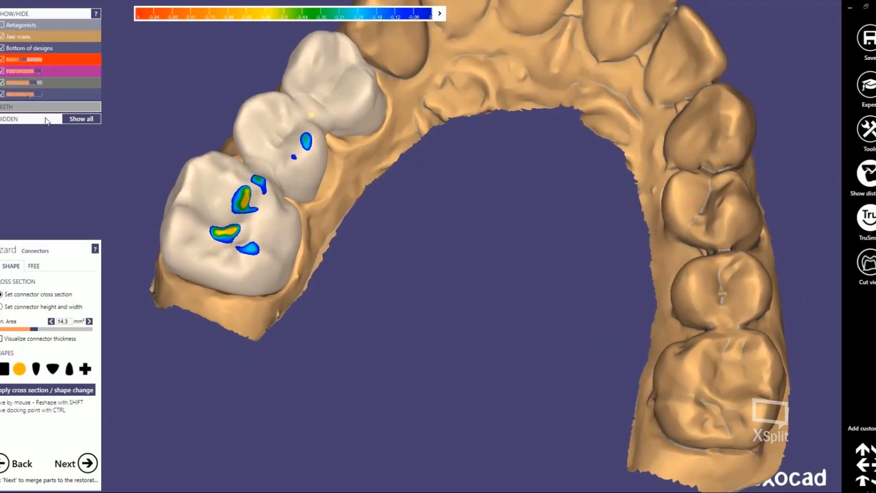
click(869, 222)
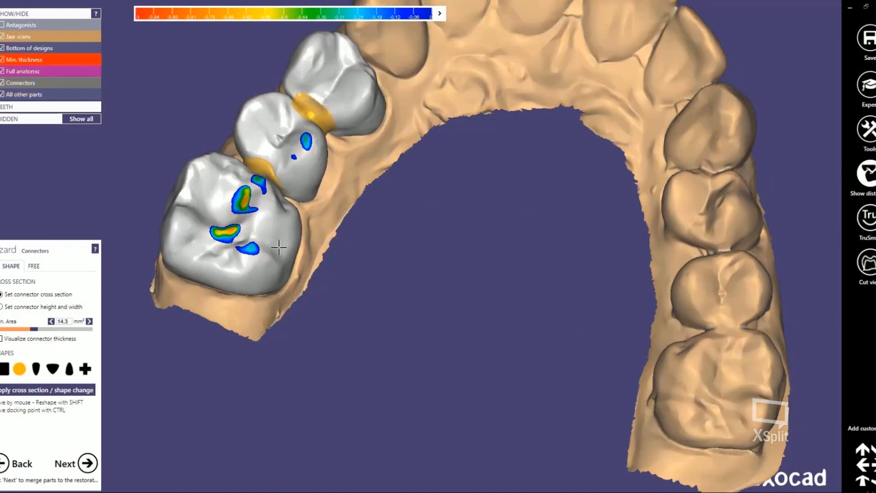
click(87, 463)
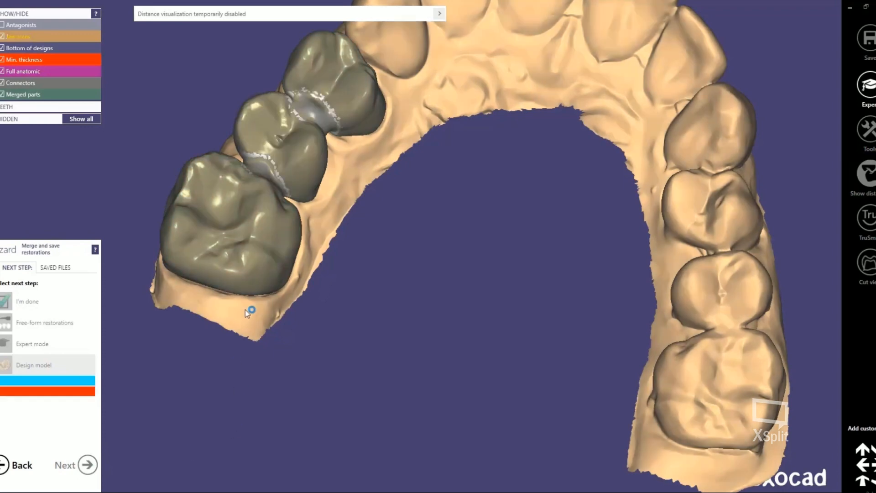
right_drag(369, 258, 355, 310)
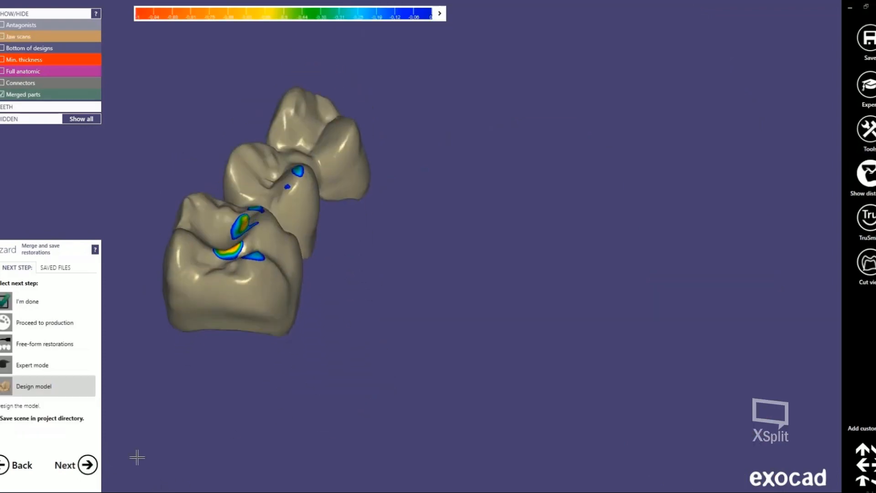
Continue to the model design and set the model type to Plateless model with occlusal plane.
click(88, 465)
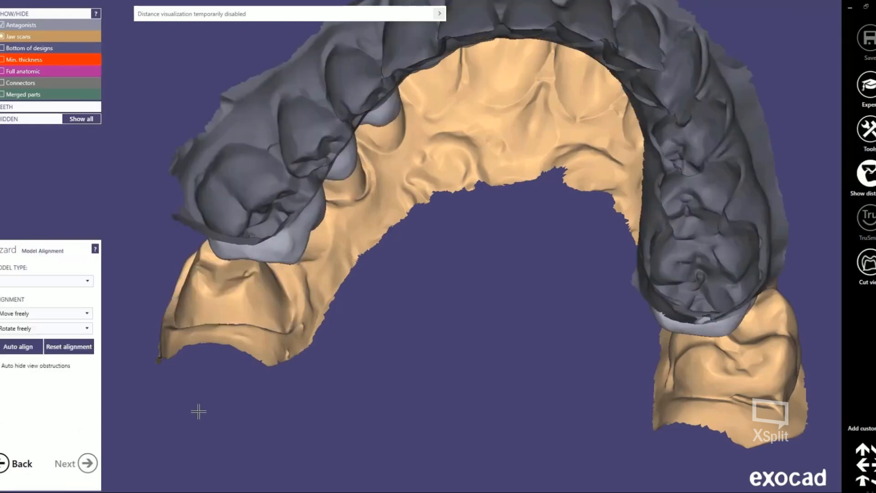
click(54, 280)
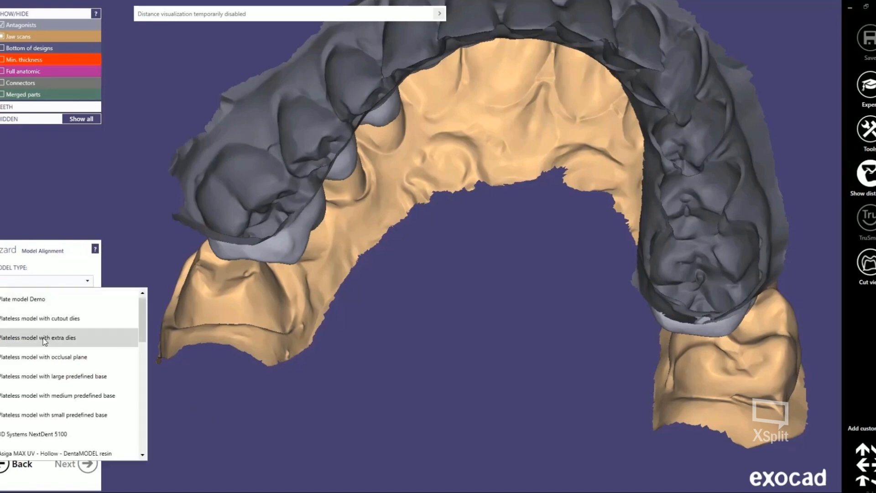
click(38, 358)
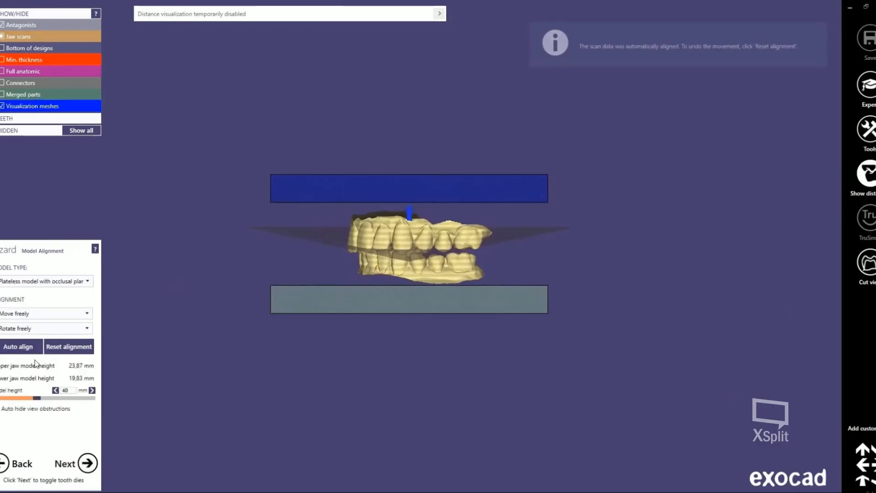
Accept the automatic alignment and the detachable dies on 14 and 16, and generate the upper jaw model.
click(87, 463)
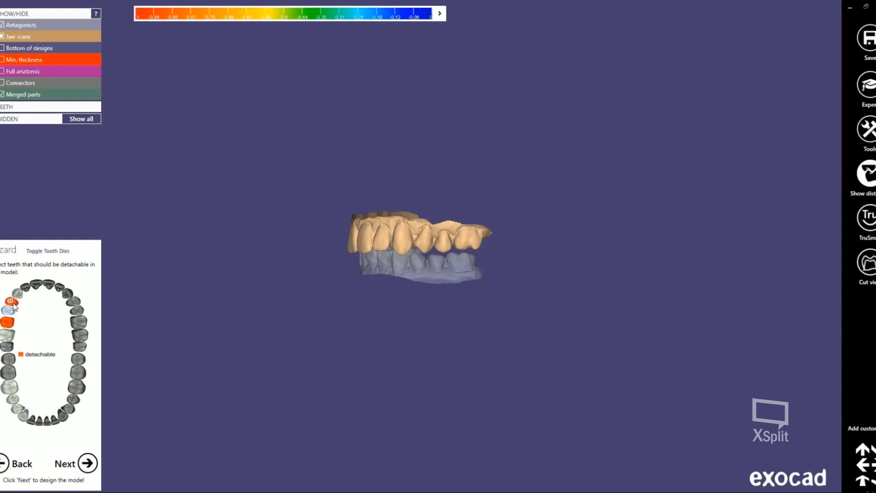
click(87, 463)
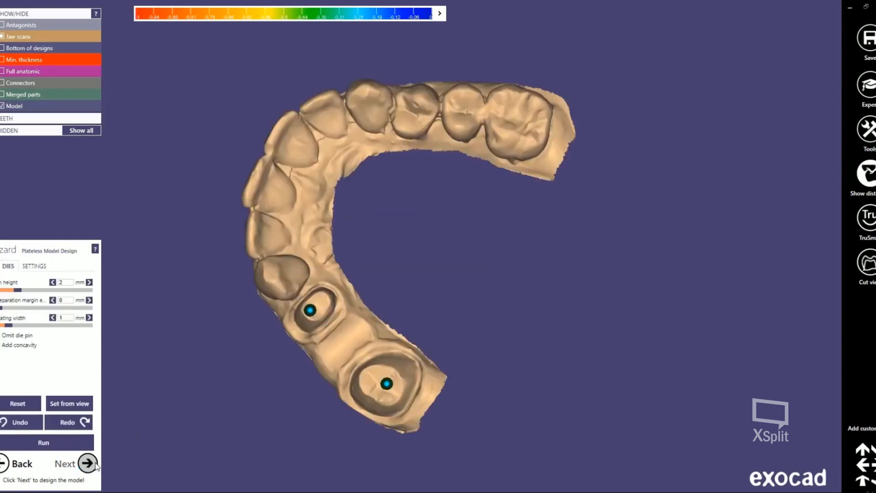
click(77, 448)
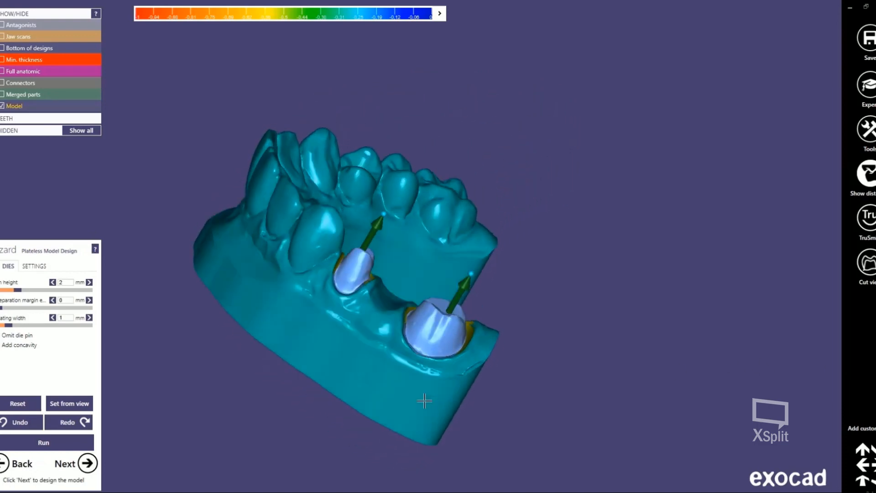
Measure the gap between the molar die and the model base in a cut view through the die margin.
click(866, 263)
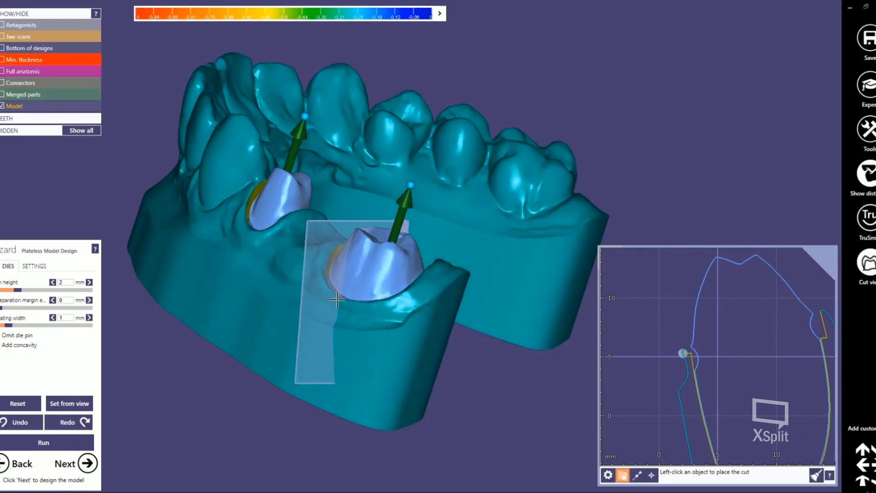
click(337, 290)
scroll(676, 398, up, 3)
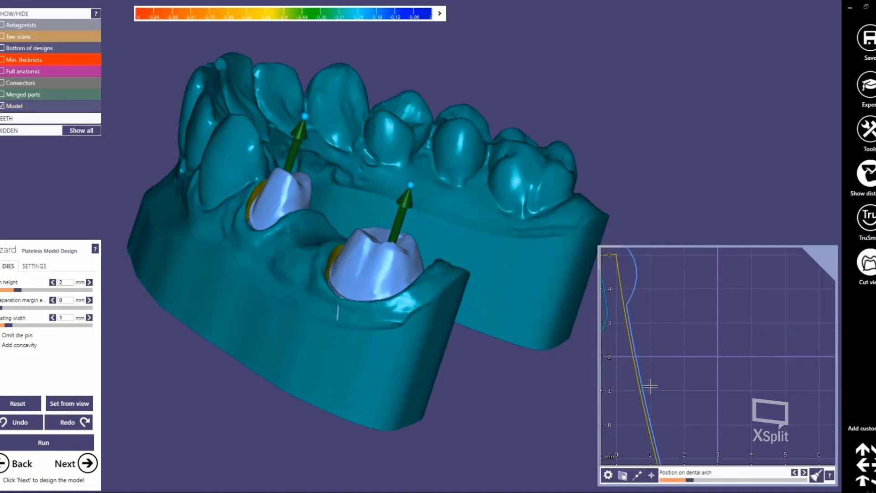
scroll(626, 301, up, 4)
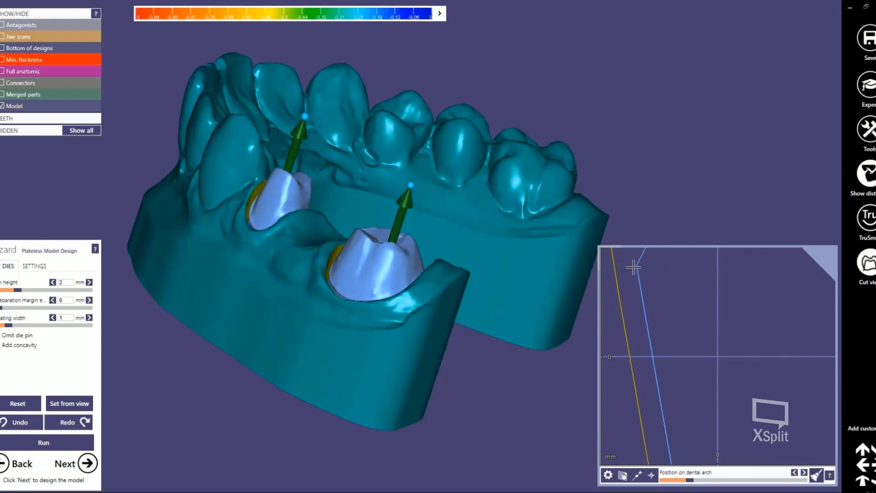
click(615, 273)
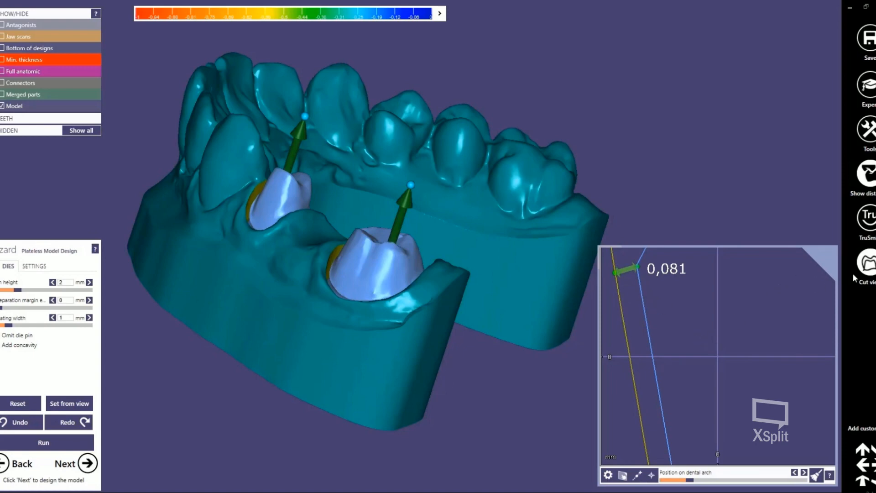
click(865, 263)
scroll(322, 274, down, 5)
right_drag(381, 244, 337, 270)
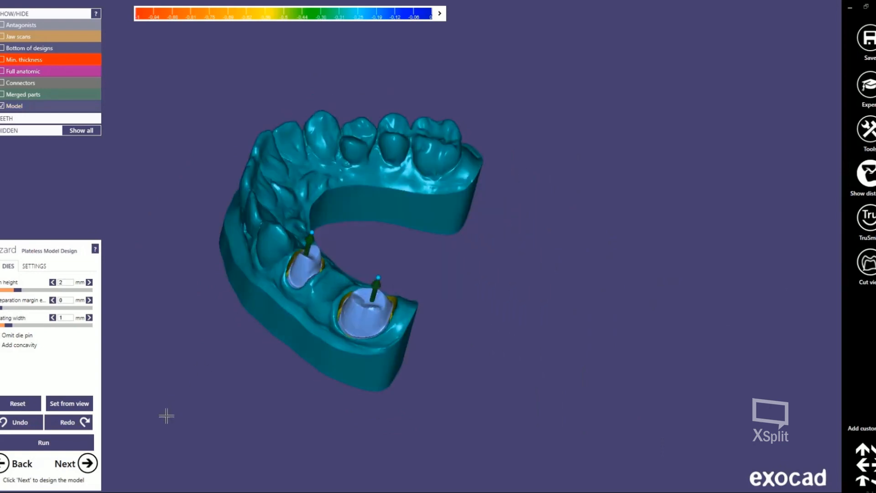
Proceed to the antagonist jaw and generate its plateless model with the default settings.
click(87, 462)
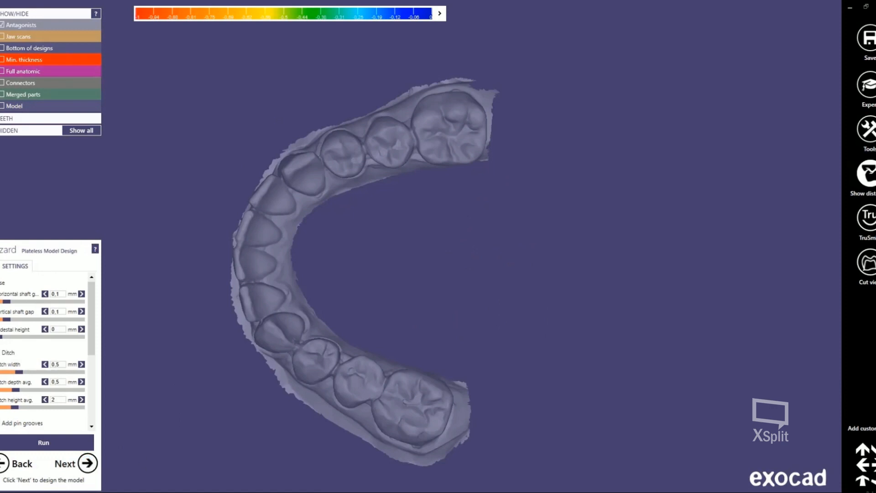
right_drag(334, 302, 208, 357)
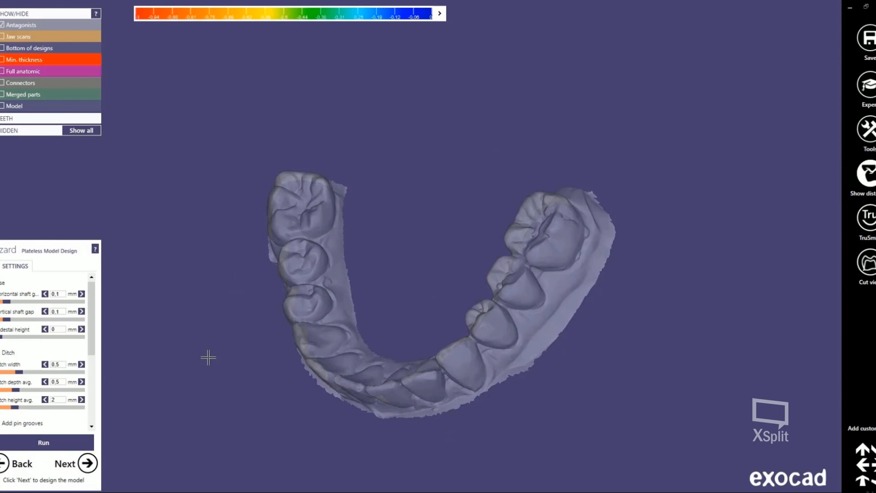
click(45, 448)
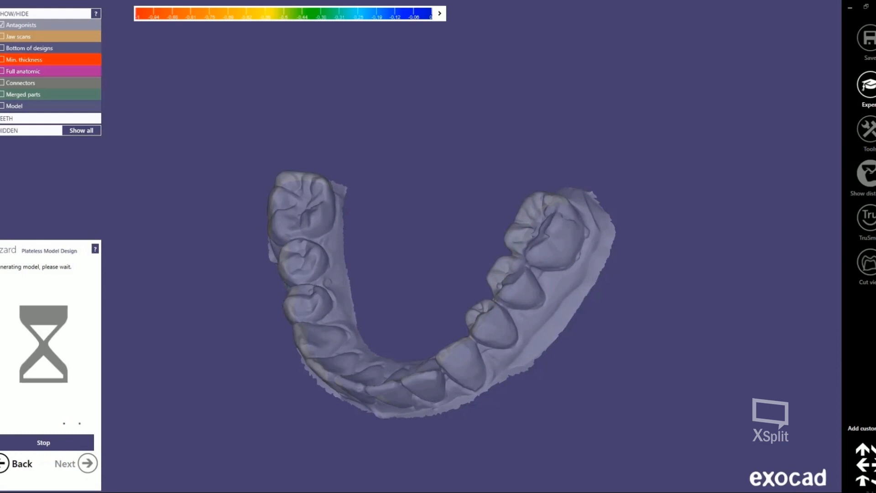
right_drag(409, 270, 489, 369)
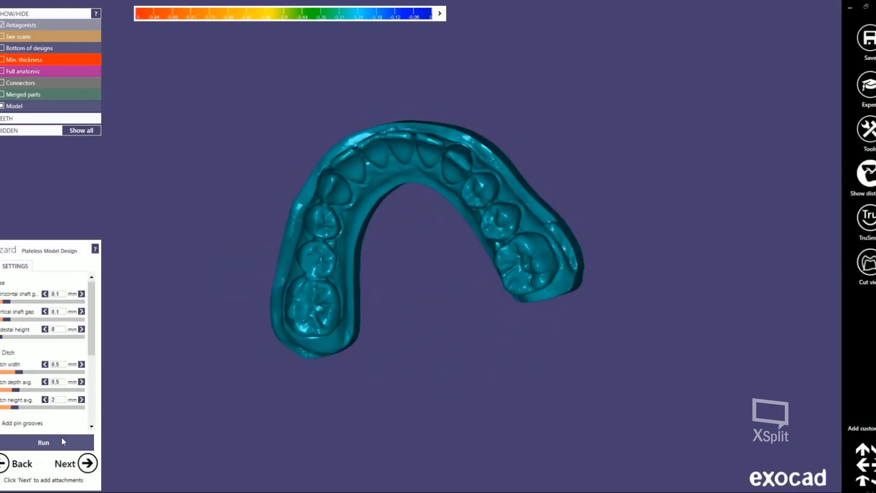
Proceed to the model attachments and select Support Pins as the attachment type.
click(87, 463)
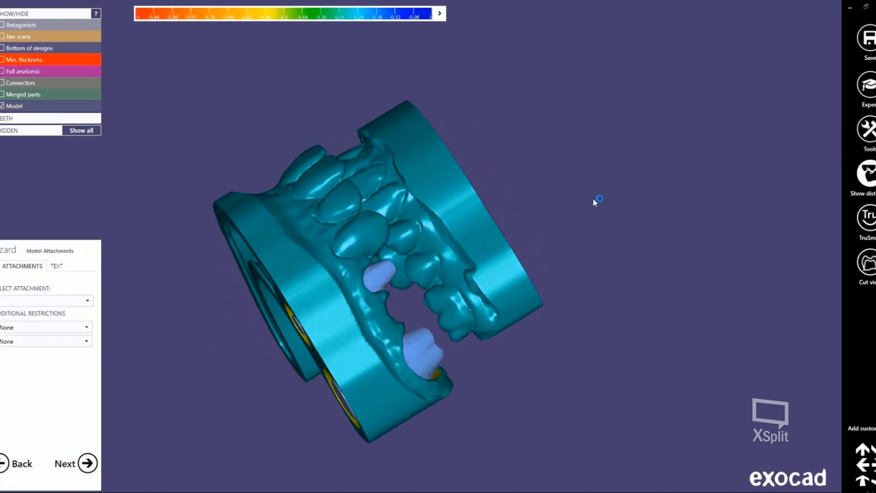
click(83, 302)
scroll(37, 346, down, 3)
scroll(37, 346, up, 2)
click(28, 333)
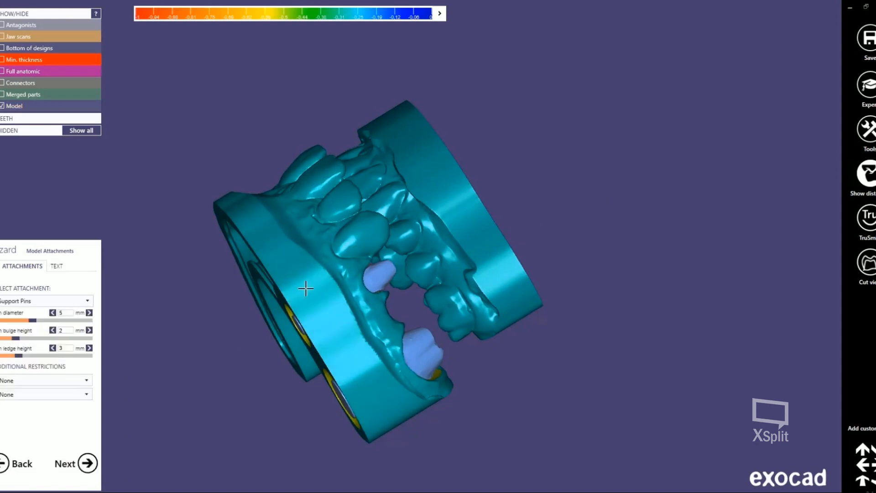
Place a support pin at each posterior end of the two models and reposition both pins along the model ends.
right_drag(306, 288, 346, 290)
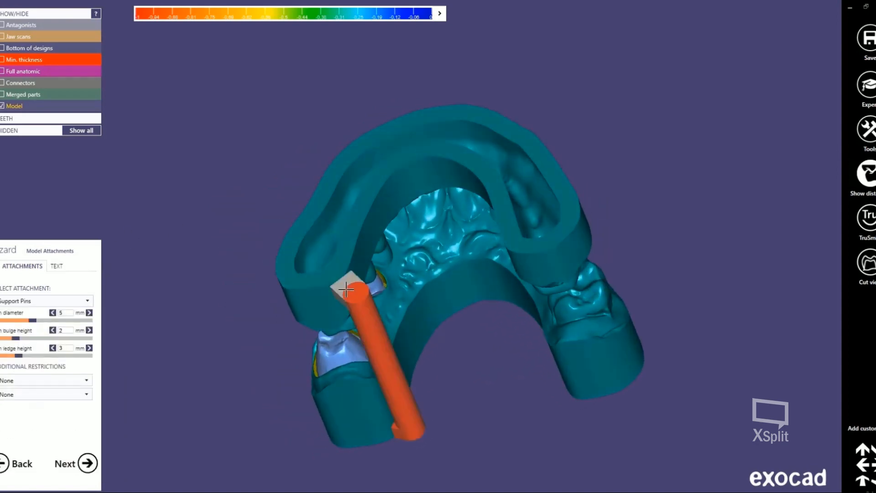
click(346, 289)
right_drag(433, 289, 545, 270)
click(545, 269)
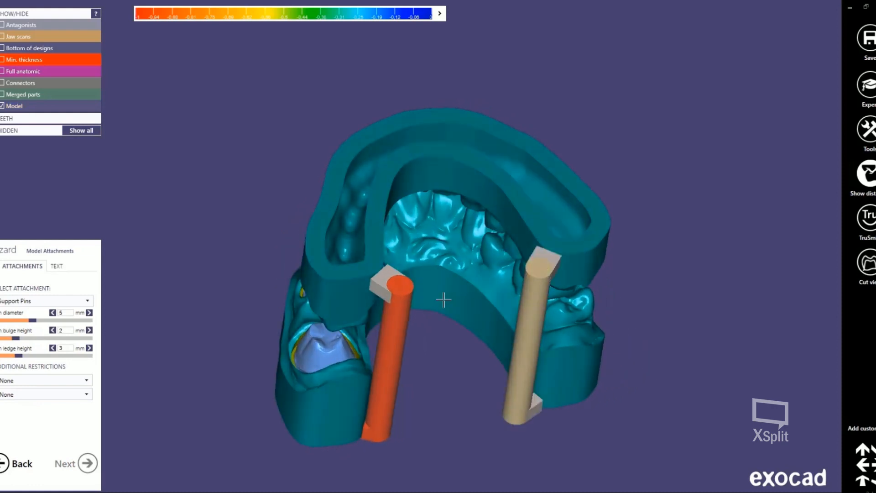
click(397, 316)
drag(393, 336, 363, 362)
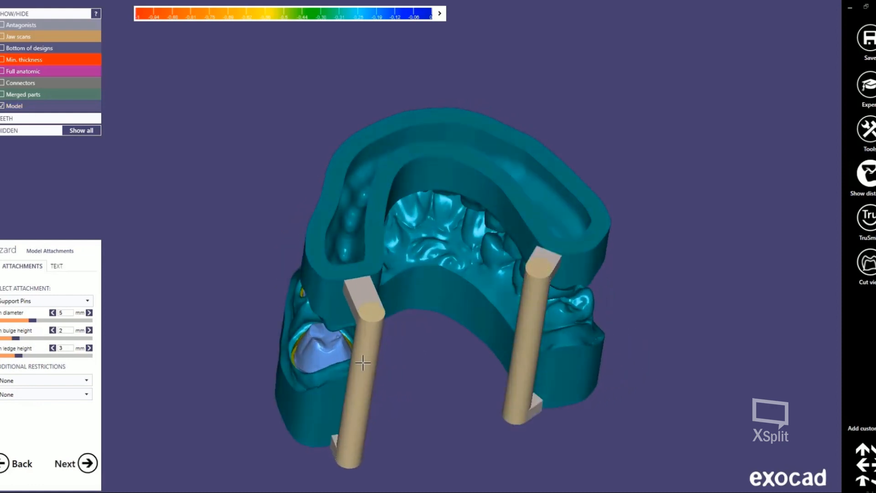
drag(528, 334, 579, 339)
Add two more support pins at the front of the models, one on each side of the incisors.
right_drag(498, 273, 266, 209)
scroll(480, 244, down, 4)
right_drag(565, 167, 438, 180)
right_drag(325, 165, 390, 168)
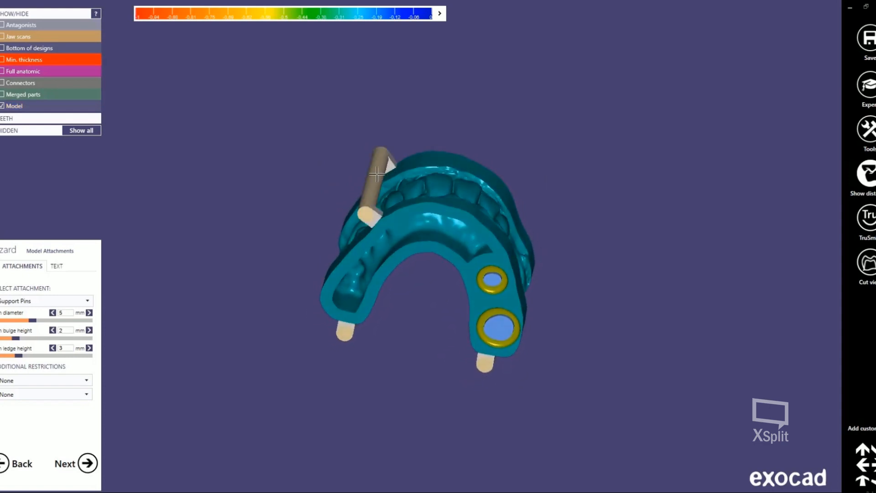
click(492, 180)
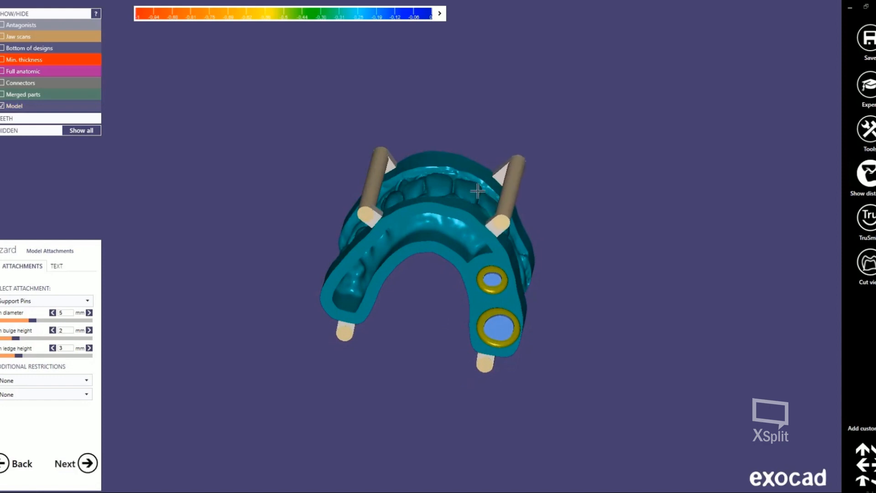
Reposition the front support pin on the side opposite the dies farther back along the arch.
right_drag(477, 190, 377, 158)
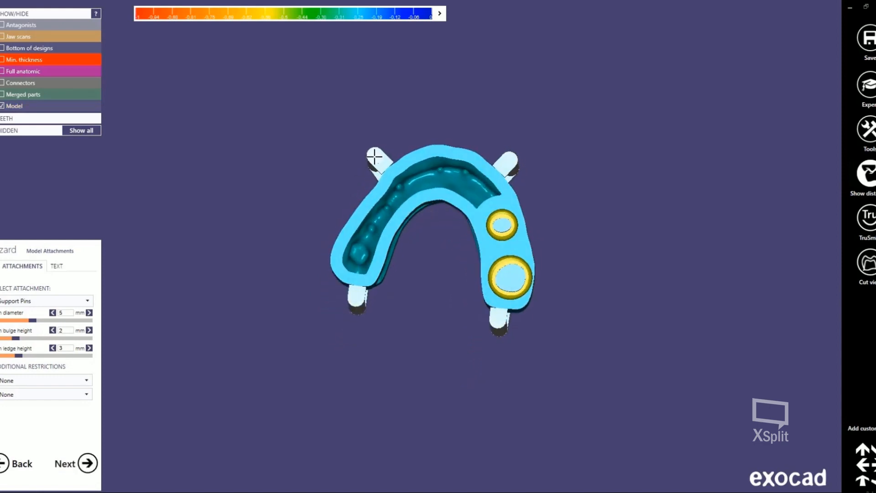
drag(374, 156, 355, 172)
right_drag(445, 178, 444, 185)
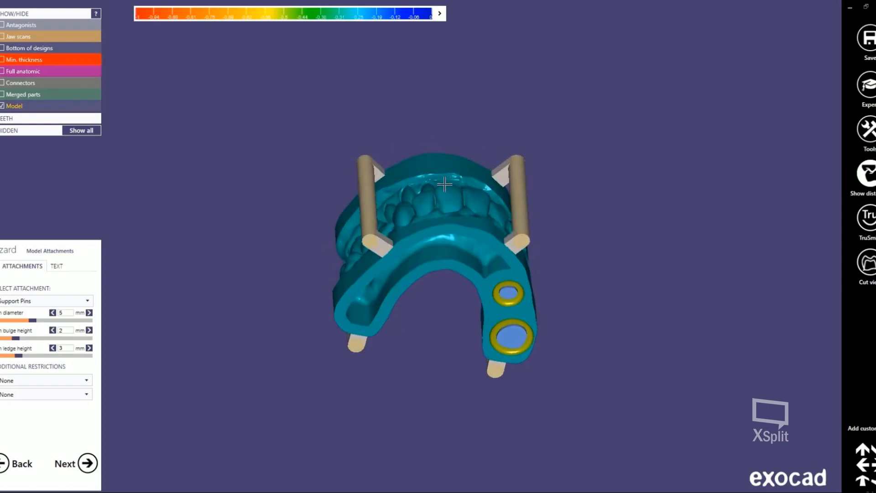
right_drag(446, 230, 167, 421)
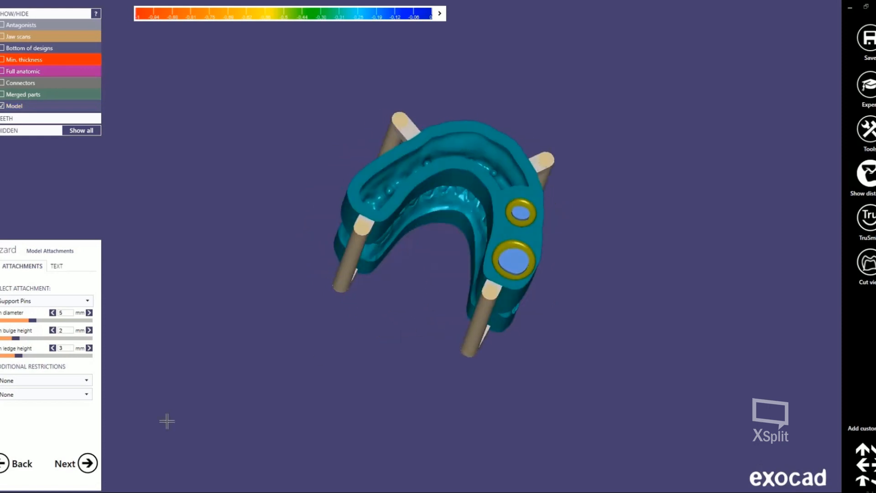
Generate the support pins on both models and check the finished models with the merged bridge shown and hidden.
click(93, 467)
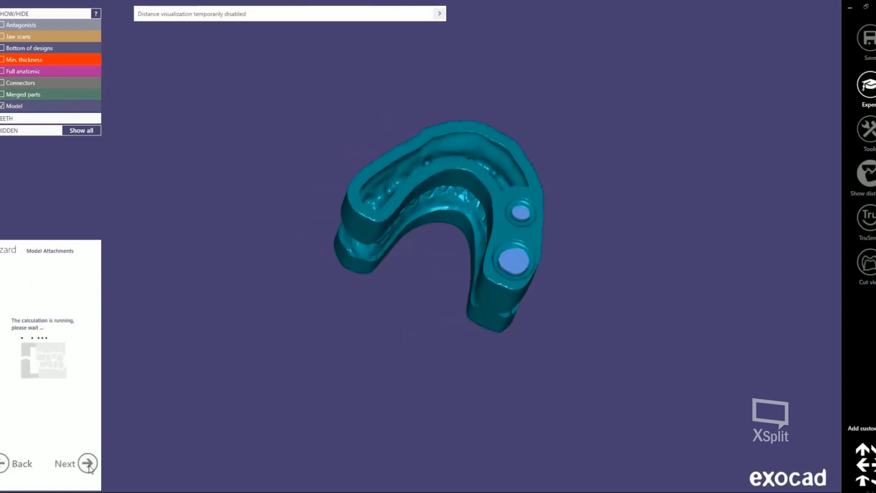
right_drag(228, 388, 552, 298)
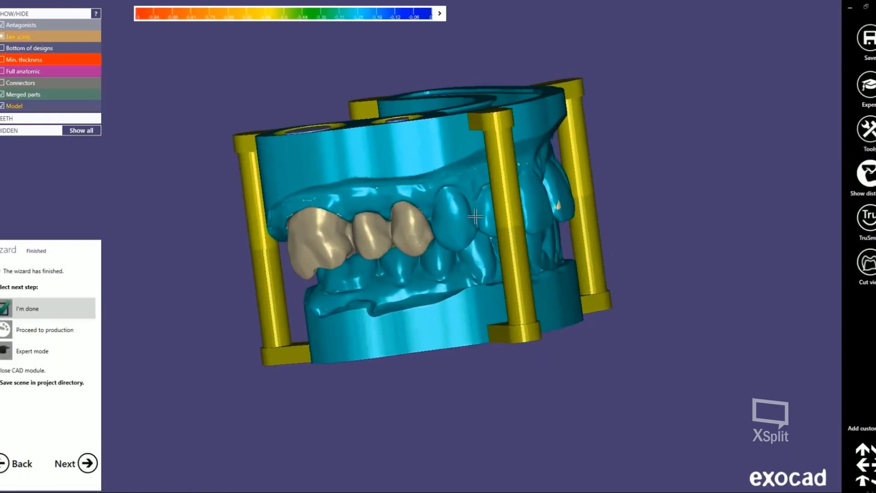
right_drag(474, 216, 223, 192)
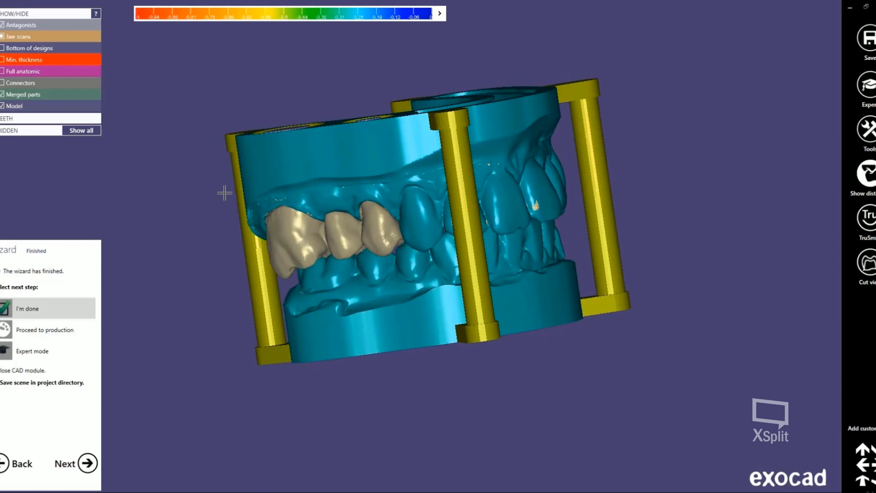
click(3, 95)
click(3, 95)
click(2, 95)
click(3, 95)
right_drag(274, 255, 253, 357)
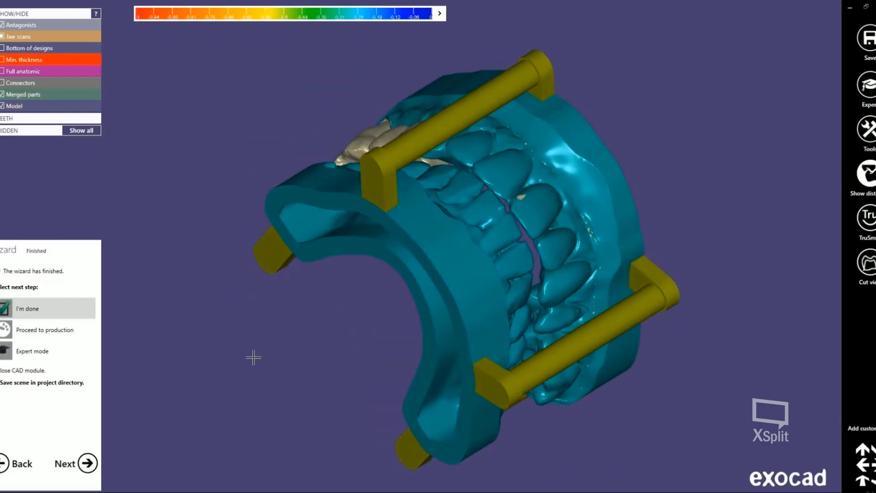
Finish the wizard as done and save the scene over the existing file in the project directory.
click(88, 463)
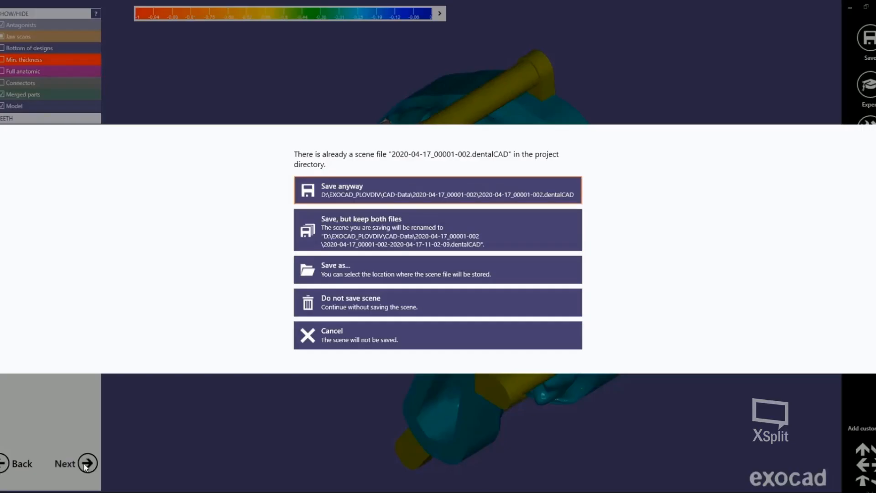
click(335, 183)
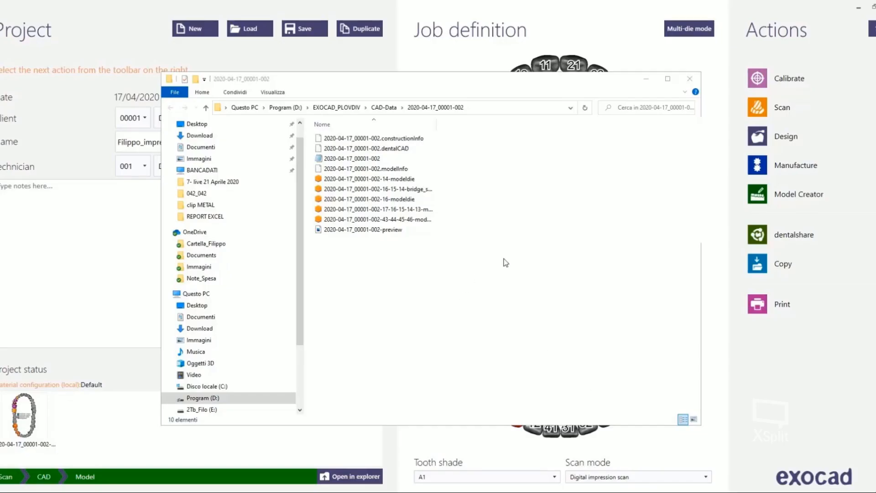
Select the five STL files of the dies, bridge and jaw models in the project folder and load them into the 3D printing slicer.
drag(437, 175, 385, 222)
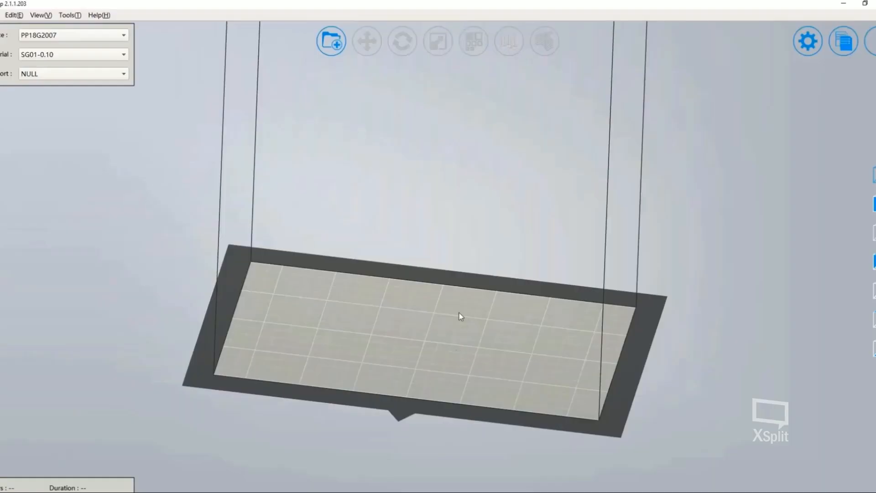
right_drag(303, 268, 306, 184)
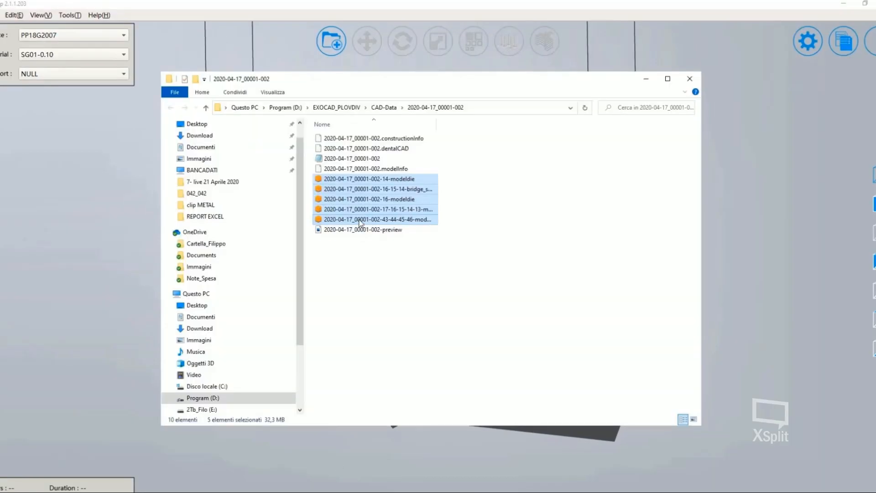
drag(360, 222, 525, 431)
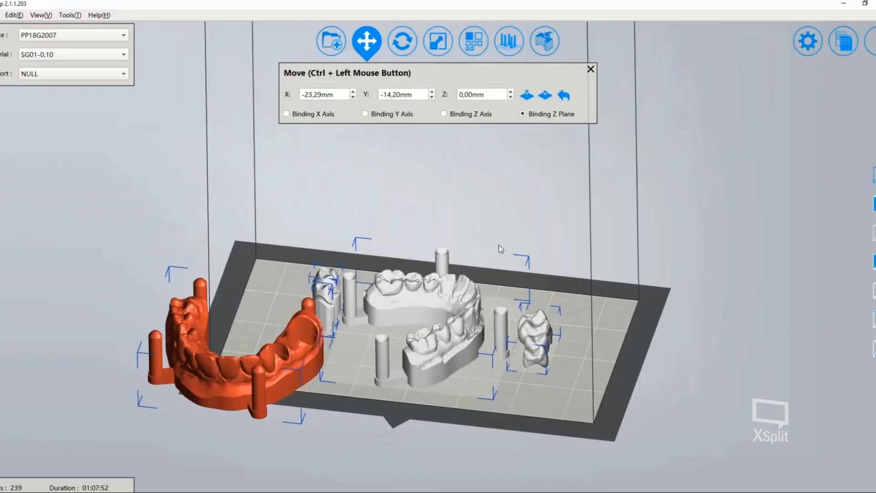
Arrange all parts on the build plate with Intelligent Composition, using a spacing of 3 mm.
click(590, 69)
click(471, 47)
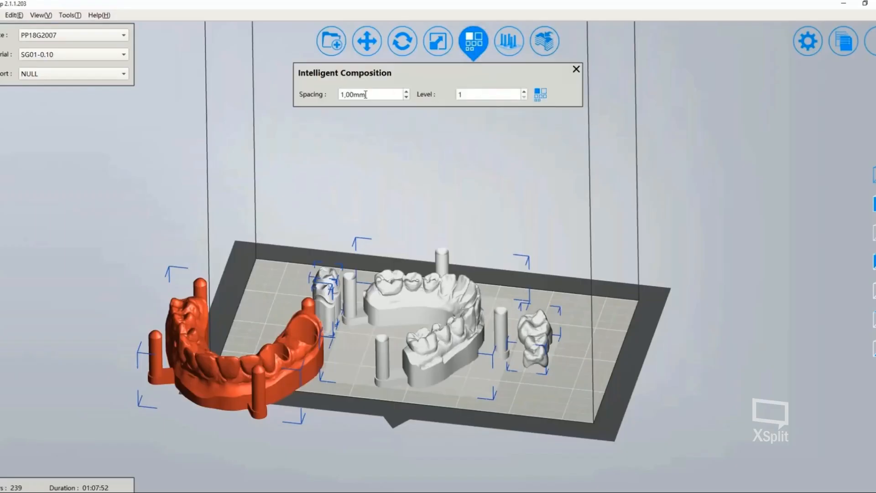
drag(345, 94, 332, 98)
click(541, 94)
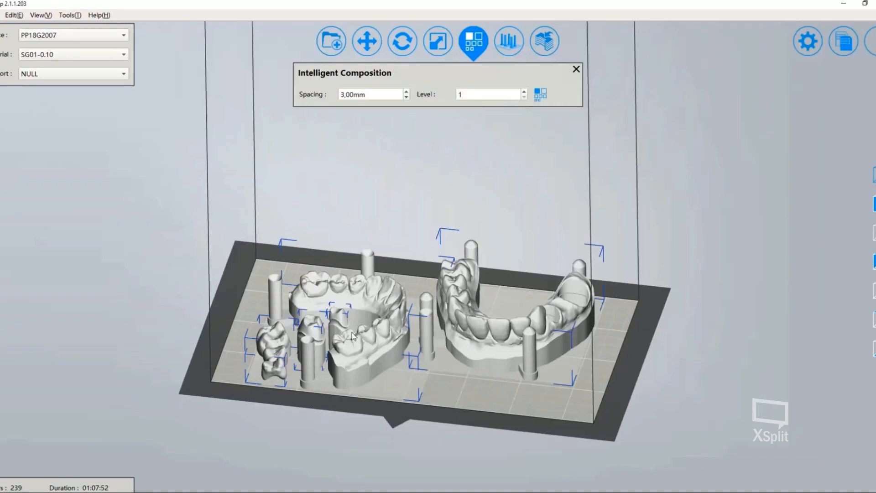
Rotate the three-unit bridge 180° about the X axis.
right_drag(352, 335, 275, 428)
scroll(406, 381, up, 3)
key(t)
click(442, 409)
right_drag(442, 408, 434, 350)
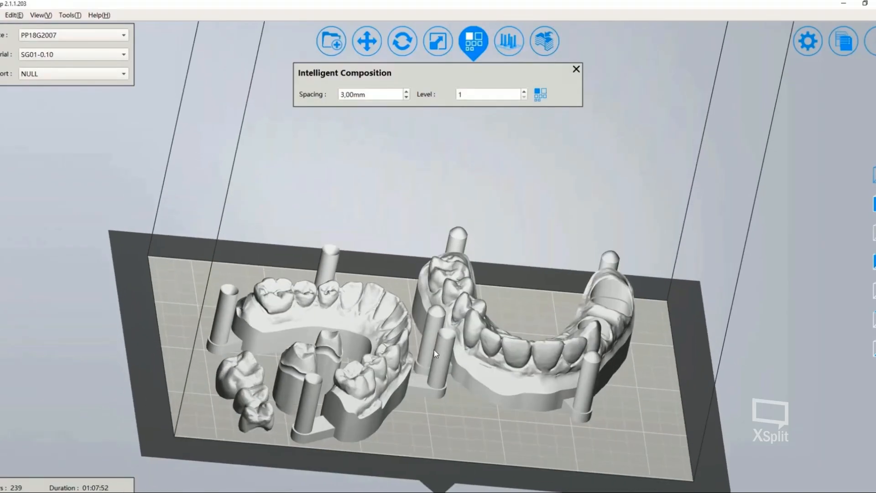
click(248, 376)
key(f)
right_drag(356, 307, 247, 296)
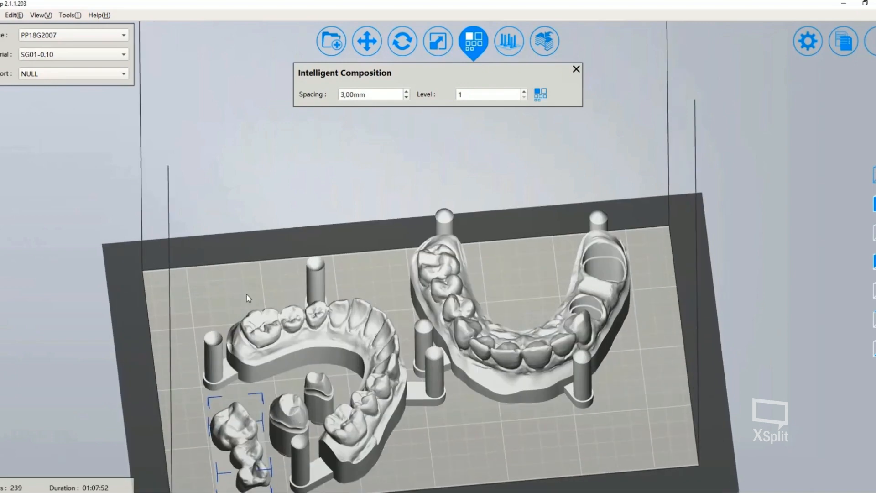
click(399, 45)
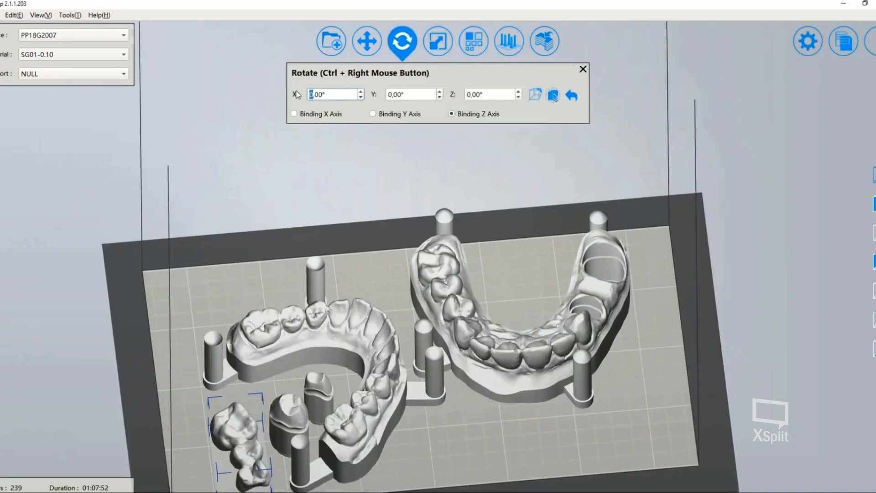
text(180)
key(Return)
click(583, 69)
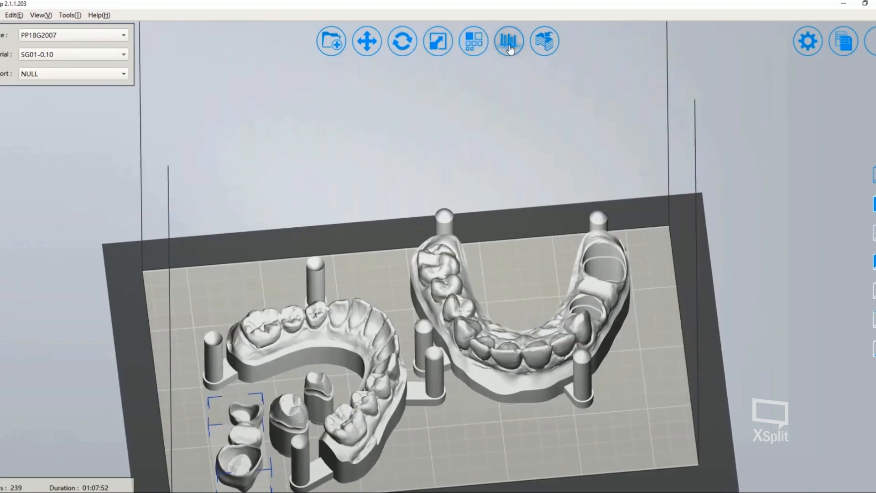
Select all parts and set their supports to 0.26 mm top radius, 0.56 mm bottom radius and 3 mm height, with Reinforce off.
key(ctrl+a)
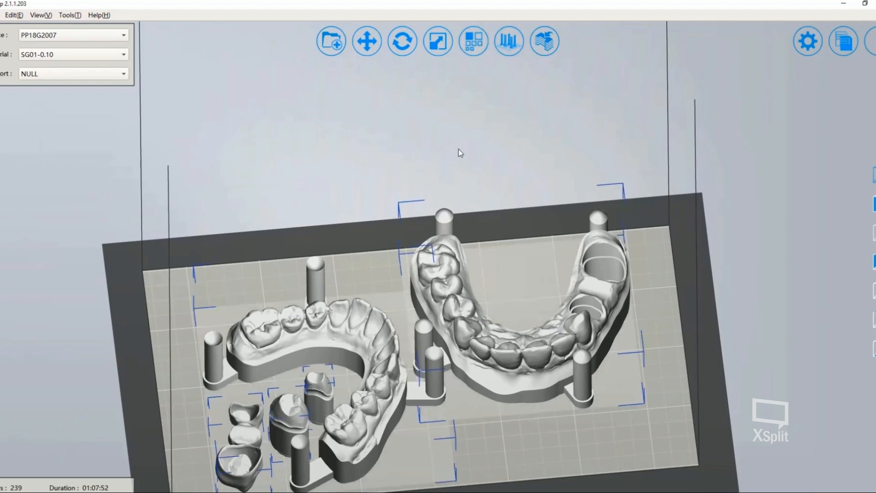
click(508, 41)
click(432, 112)
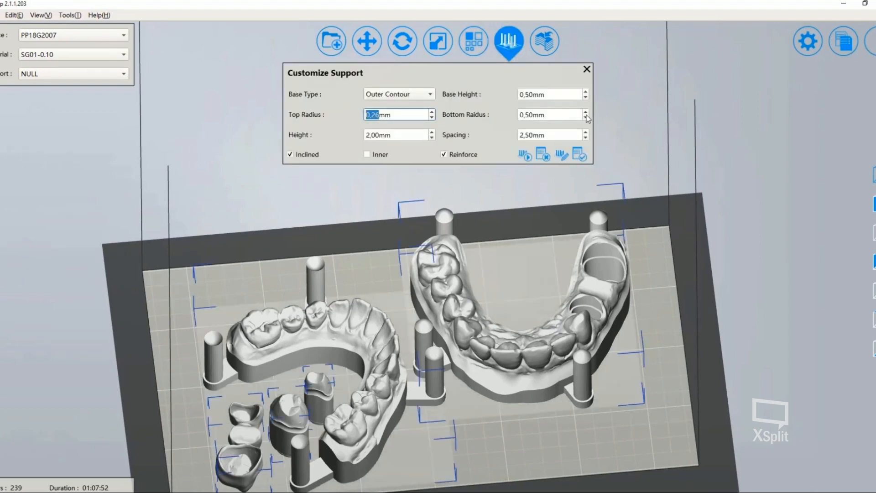
click(585, 112)
click(586, 112)
click(586, 112)
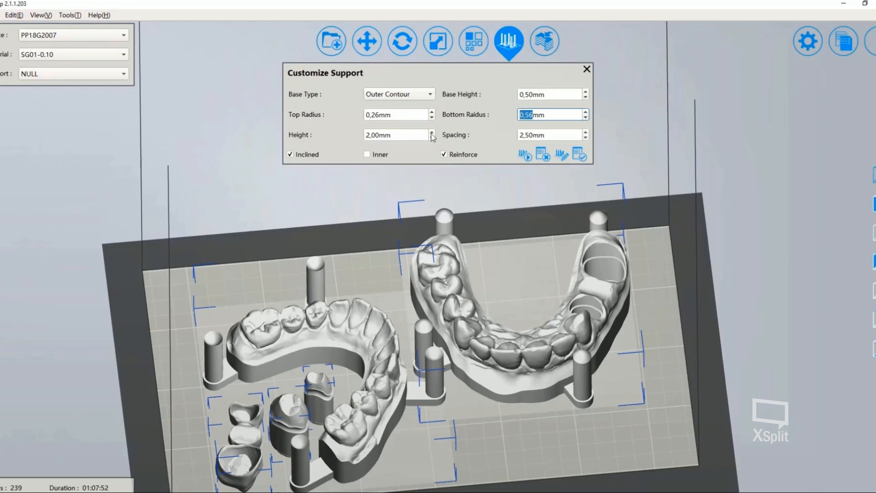
click(431, 132)
click(431, 132)
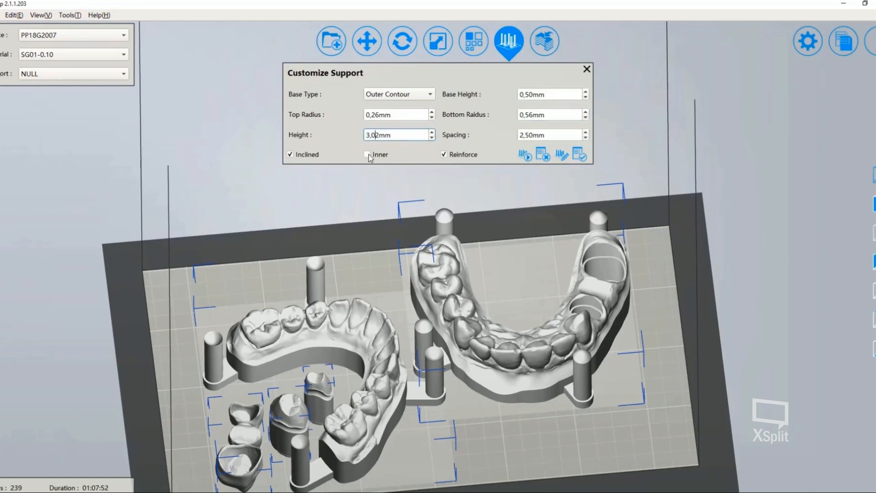
click(455, 158)
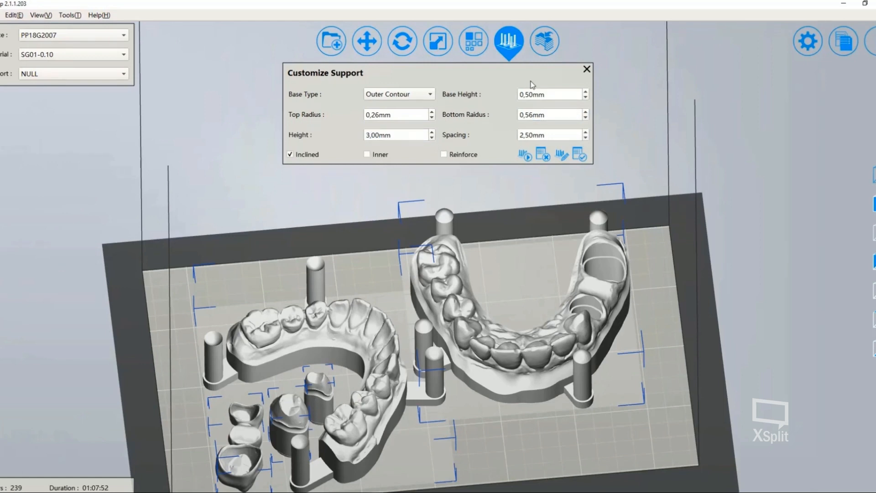
Generate the supports for all parts and inspect them around the models, dies and bridge.
click(526, 156)
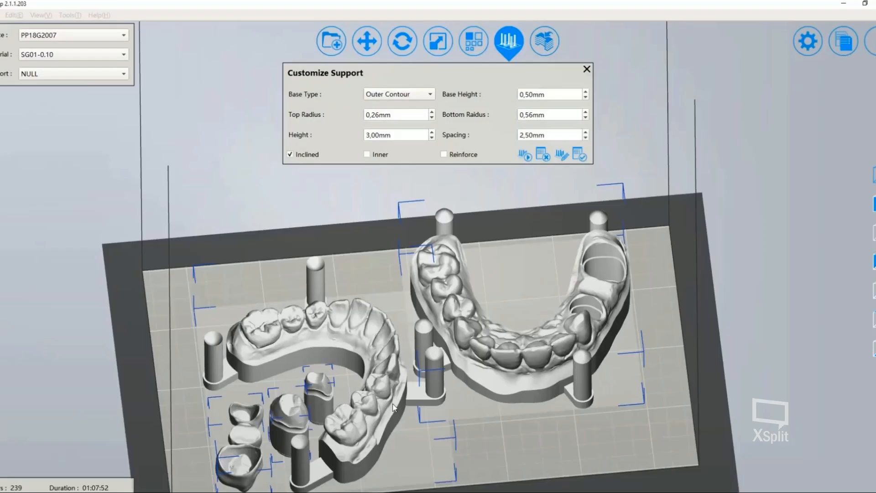
middle_drag(571, 338, 451, 381)
scroll(451, 383, up, 3)
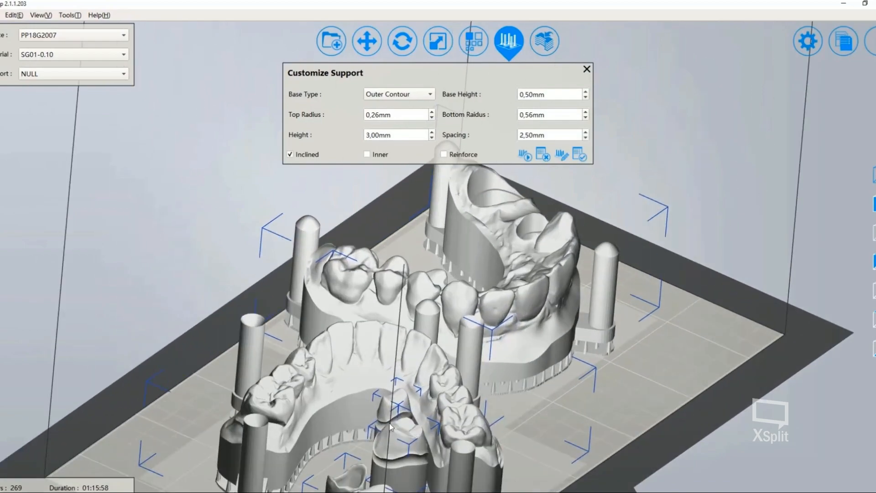
middle_drag(390, 427, 368, 385)
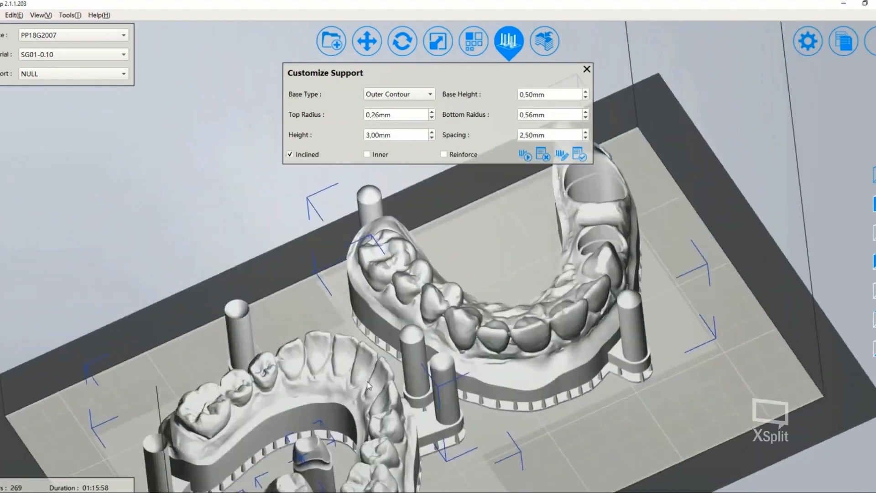
scroll(369, 383, down, 3)
middle_drag(406, 359, 436, 367)
scroll(436, 366, up, 3)
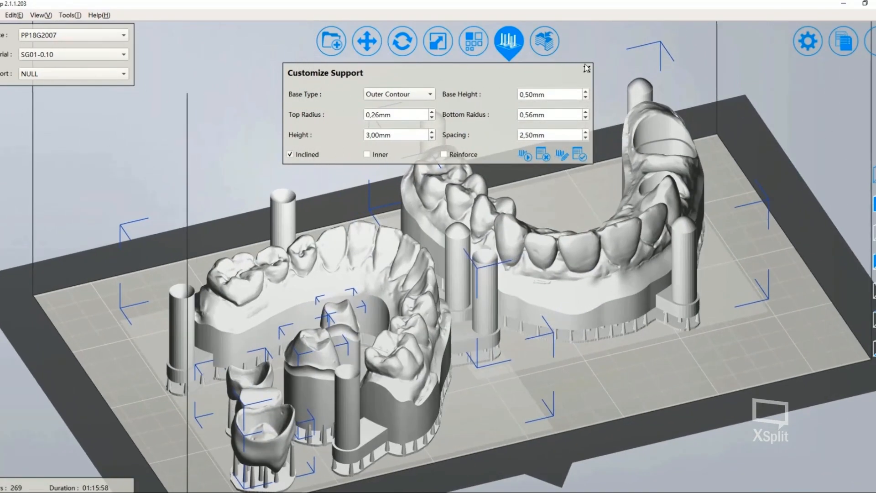
Slice the build plate and save the result as an .slp2 slice file in the PP18G2007 folder under the suggested name.
click(586, 69)
click(544, 42)
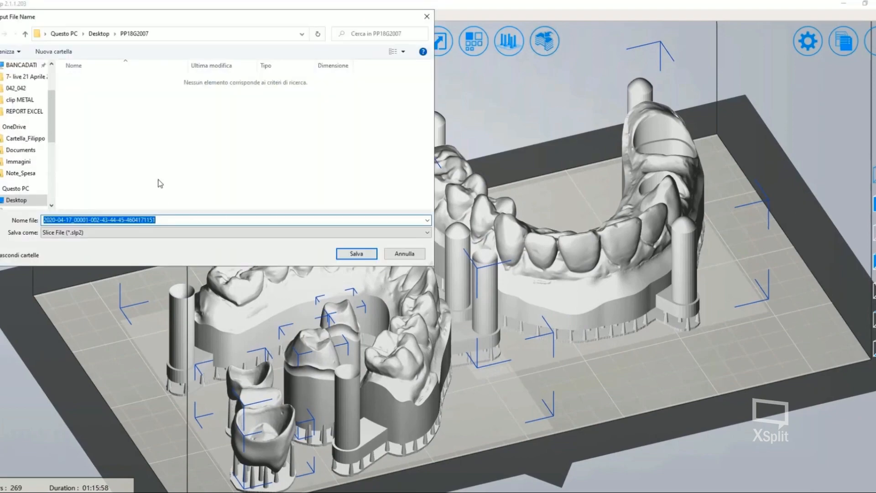
drag(289, 269, 289, 322)
click(351, 307)
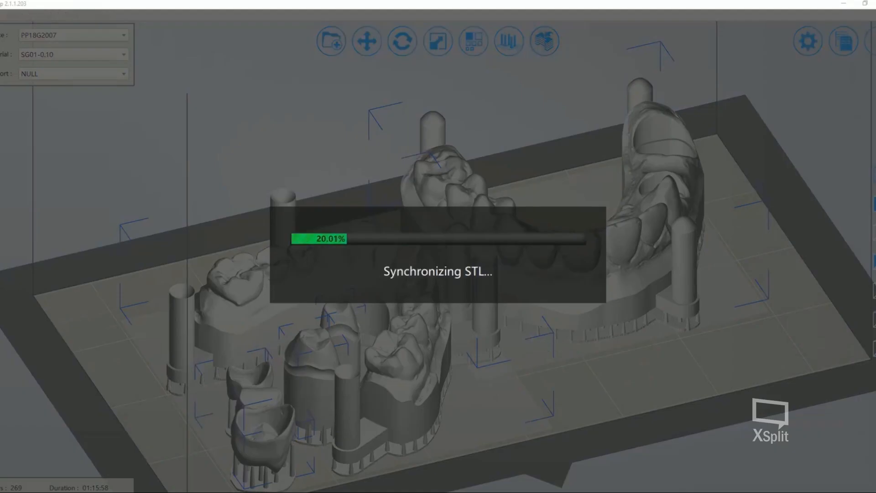